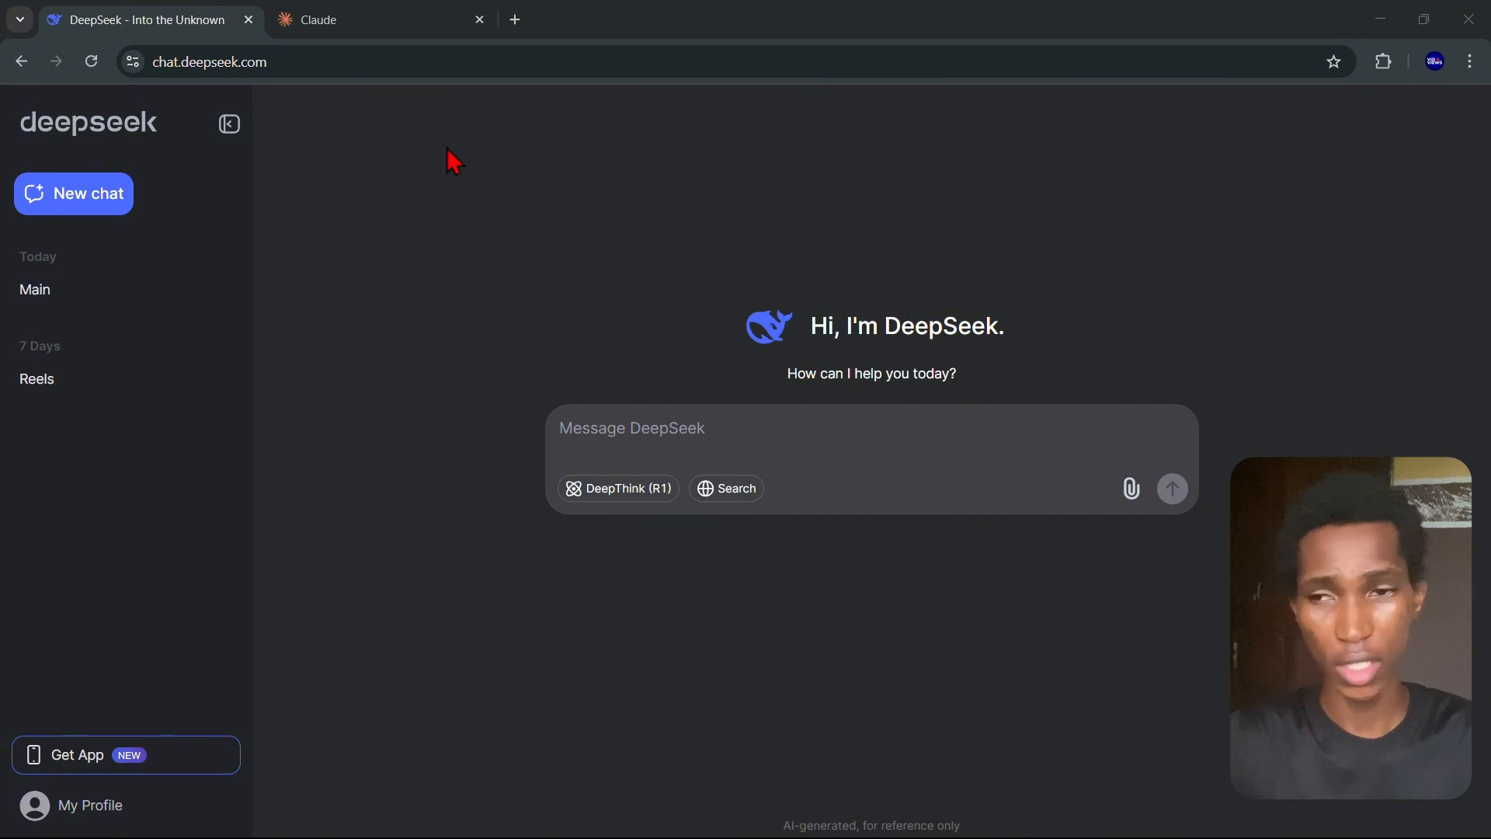
- Ask DeepSeek for image generation prompts for the thumbnails of a YouTube video on the difference between men and women
{"action": "left_click", "coordinate": [380, 24]}
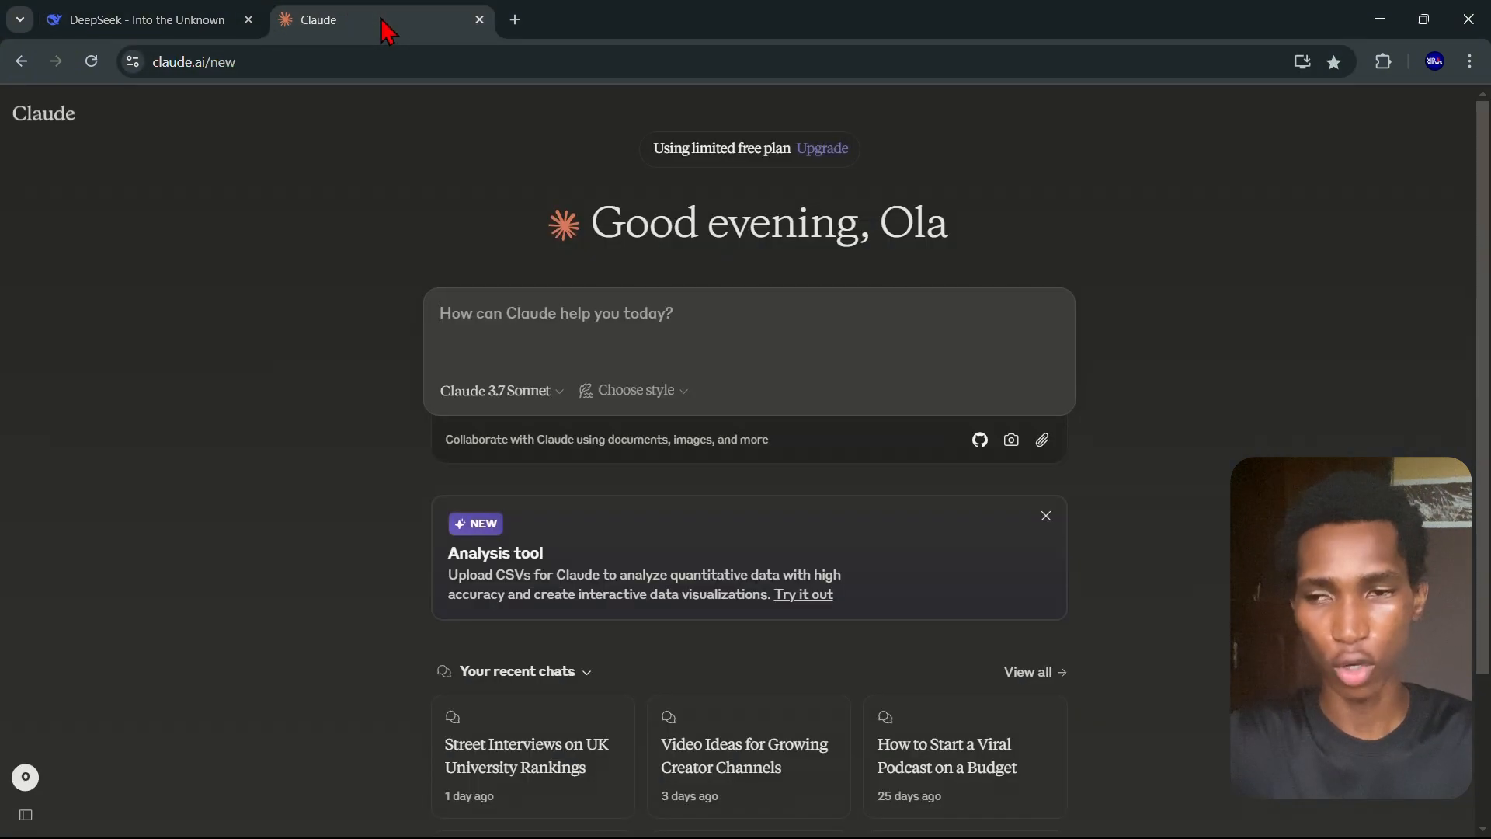
{"action": "left_click", "coordinate": [140, 30]}
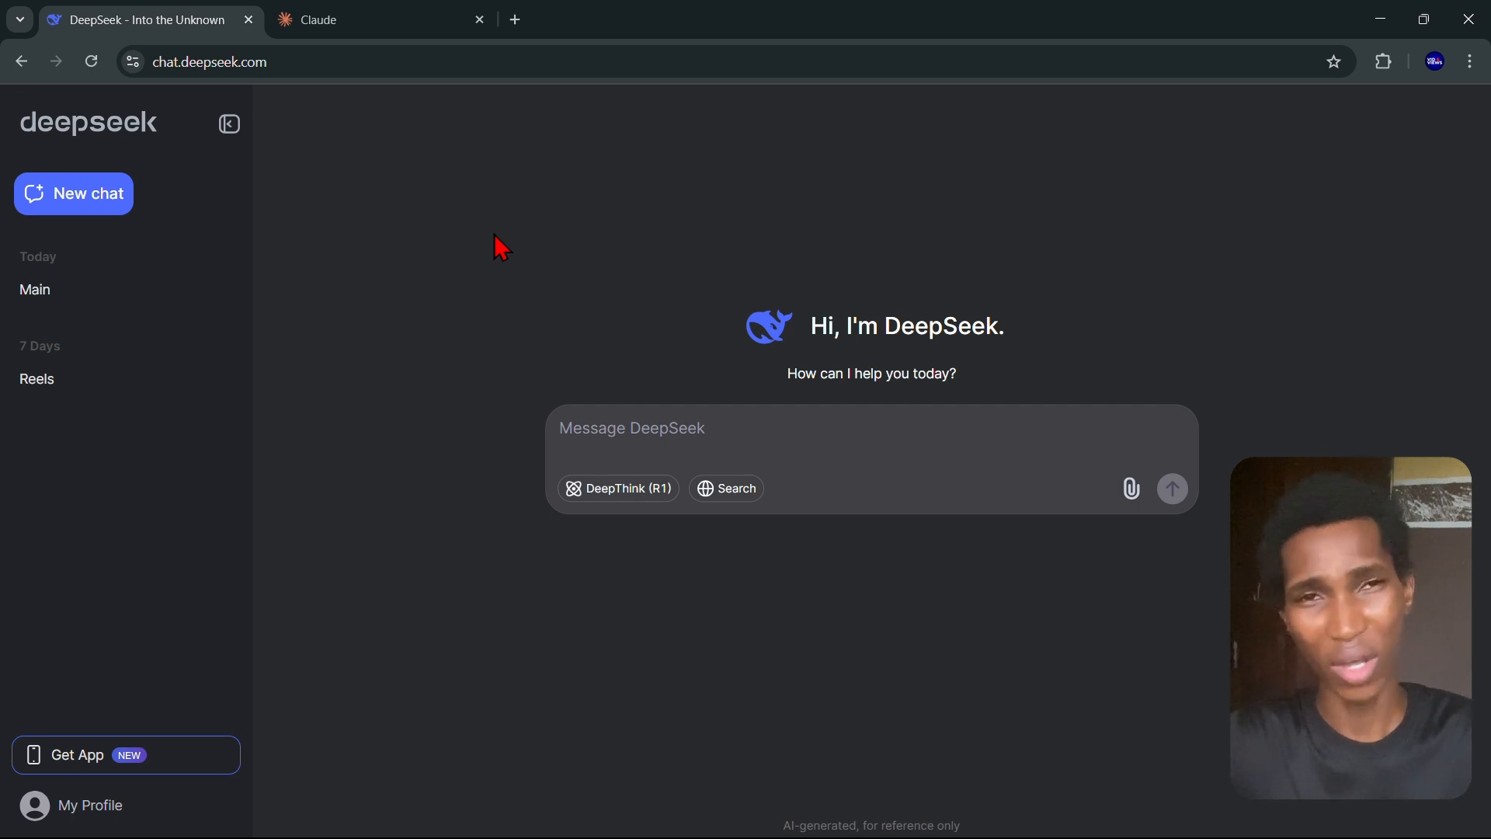
{"action": "left_click", "coordinate": [731, 439]}
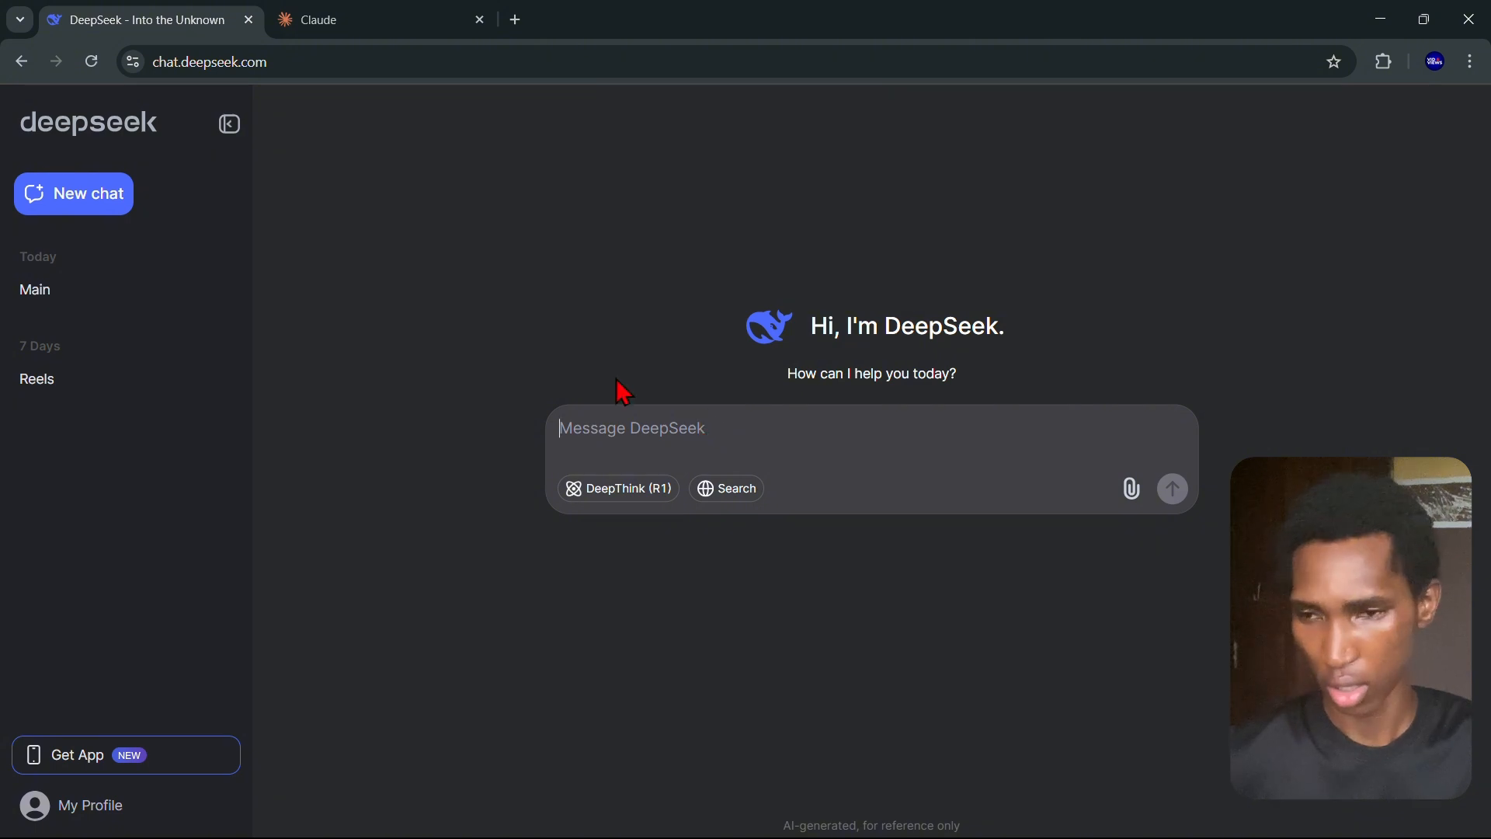
{"action": "type", "text": "i'm creating a youtube video on the difference between men and women, i need you to come up with image generation prompts for the thumbnails"}
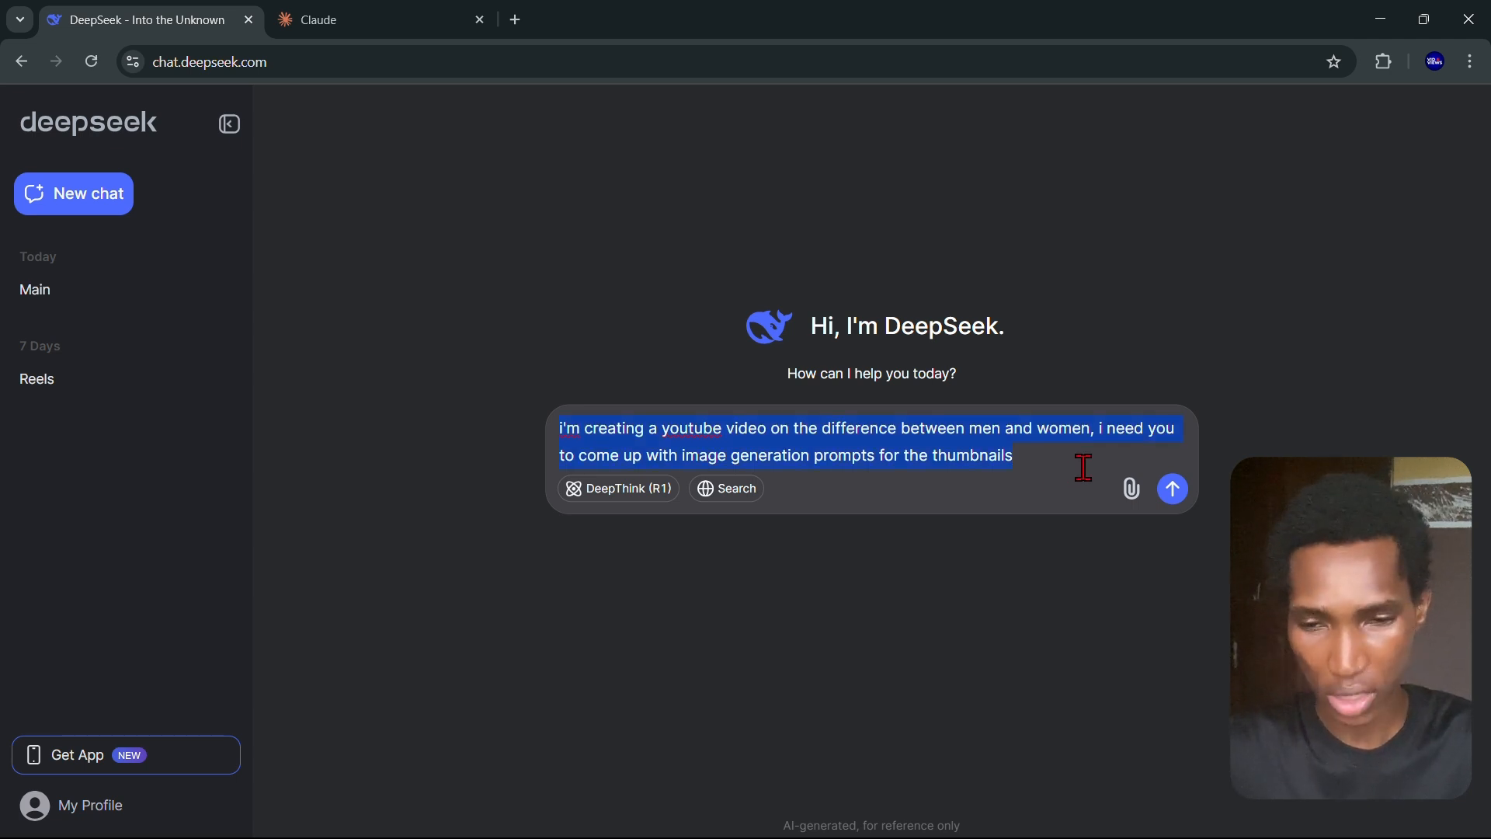
{"action": "left_click", "coordinate": [1173, 488]}
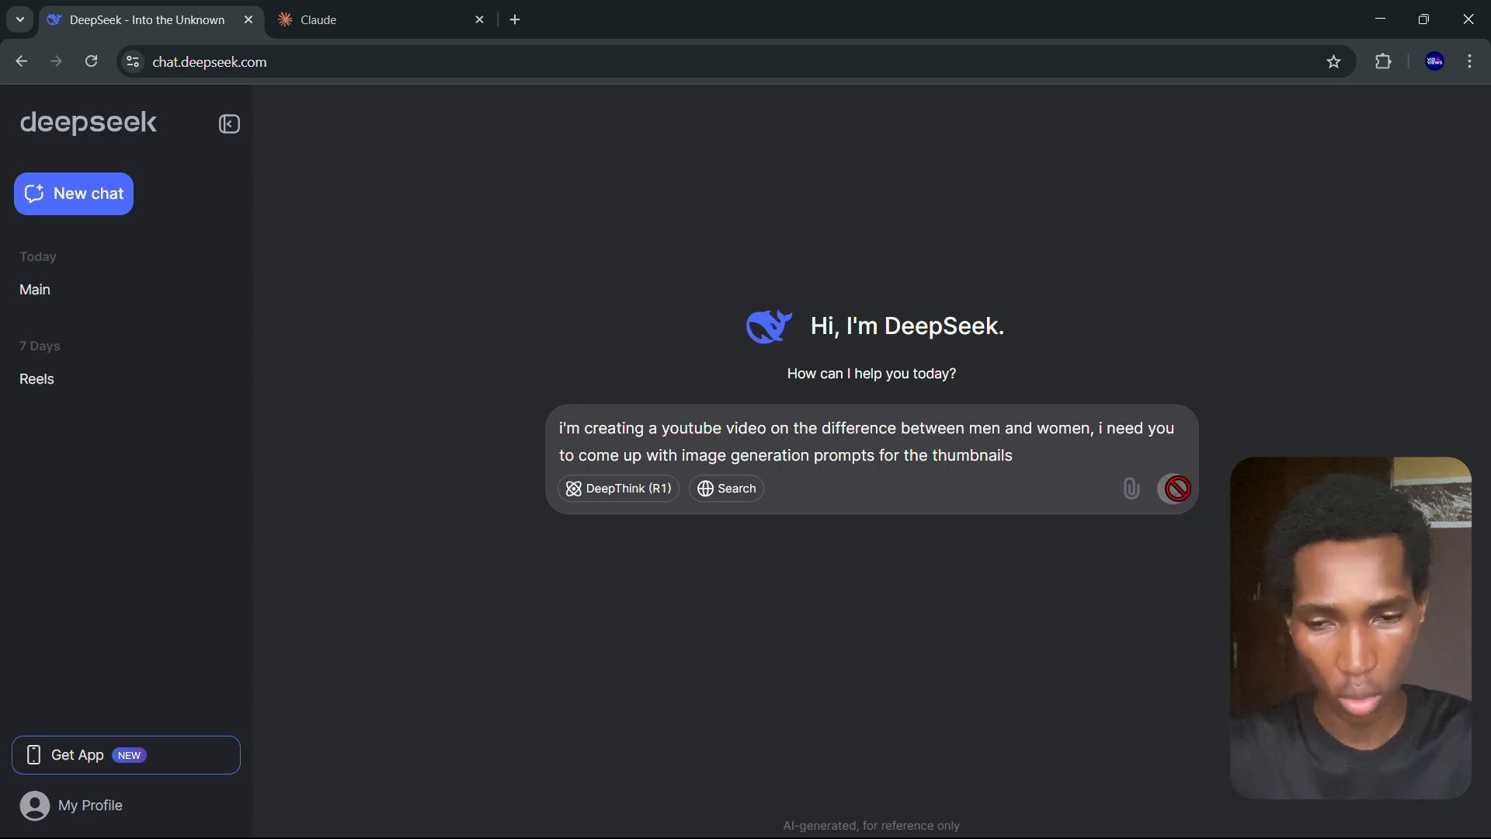
- Switch to Claude and send it the same request for thumbnail image generation prompts
{"action": "left_click", "coordinate": [353, 14]}
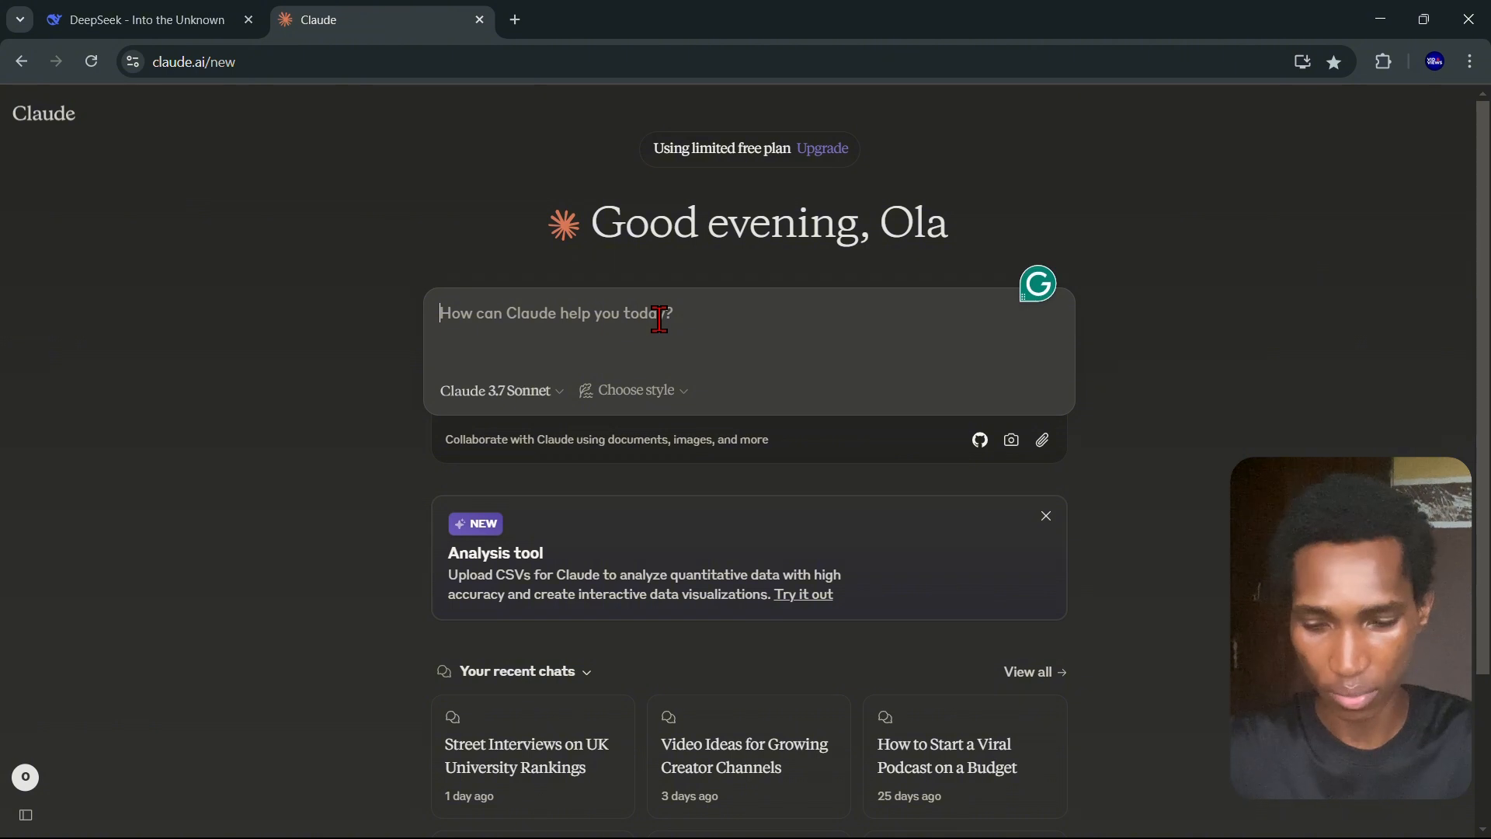
{"action": "type", "text": "i'm creating a youtube video on the difference between men and women, i need you to come up with image generation prompts for the thumbnails"}
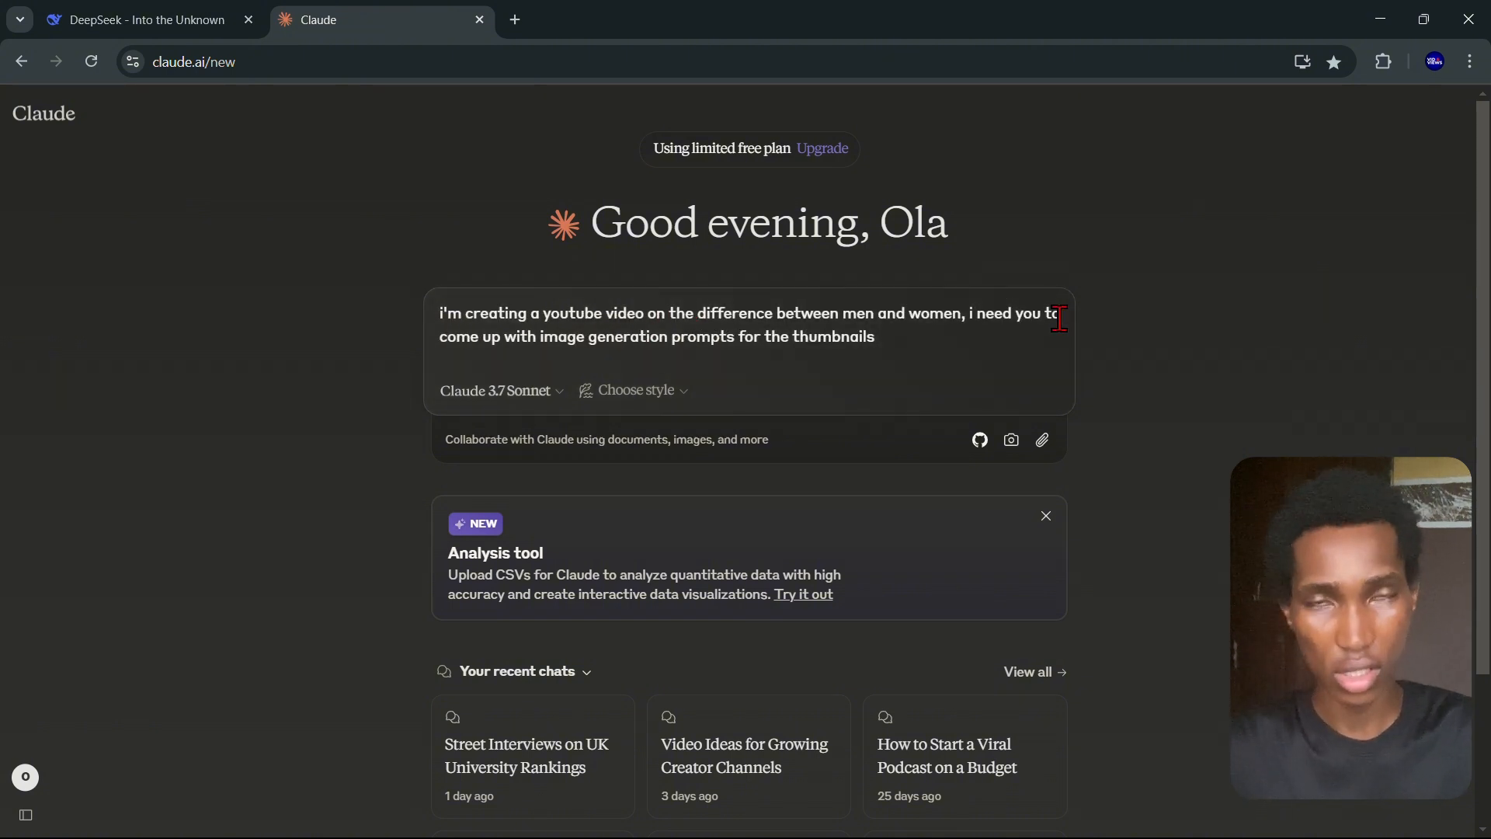
{"action": "key", "text": "Return"}
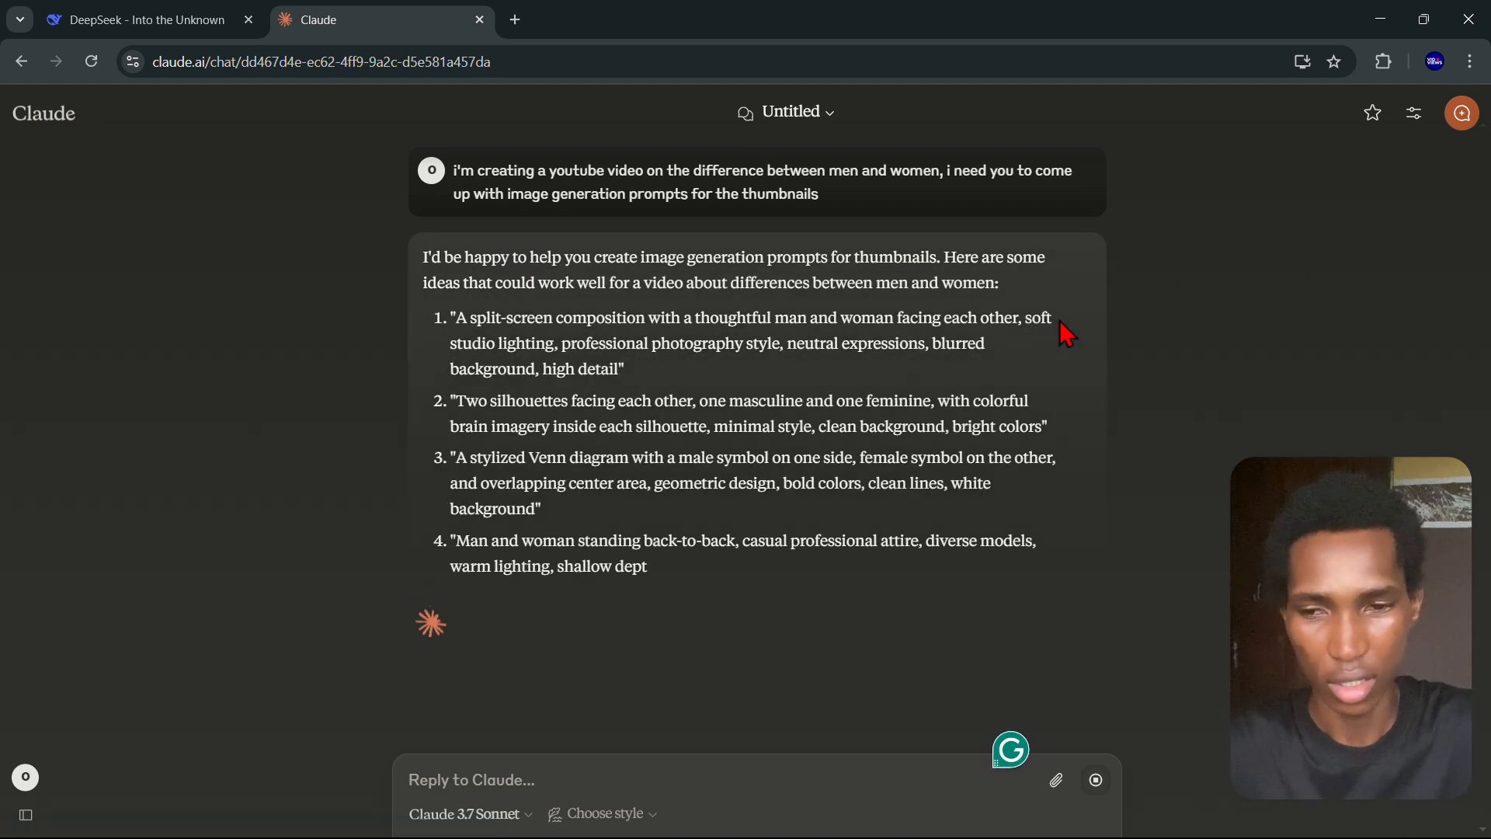
- Check the thumbnail prompts being written by DeepSeek and read through Claude's reply
{"action": "left_click", "coordinate": [148, 28]}
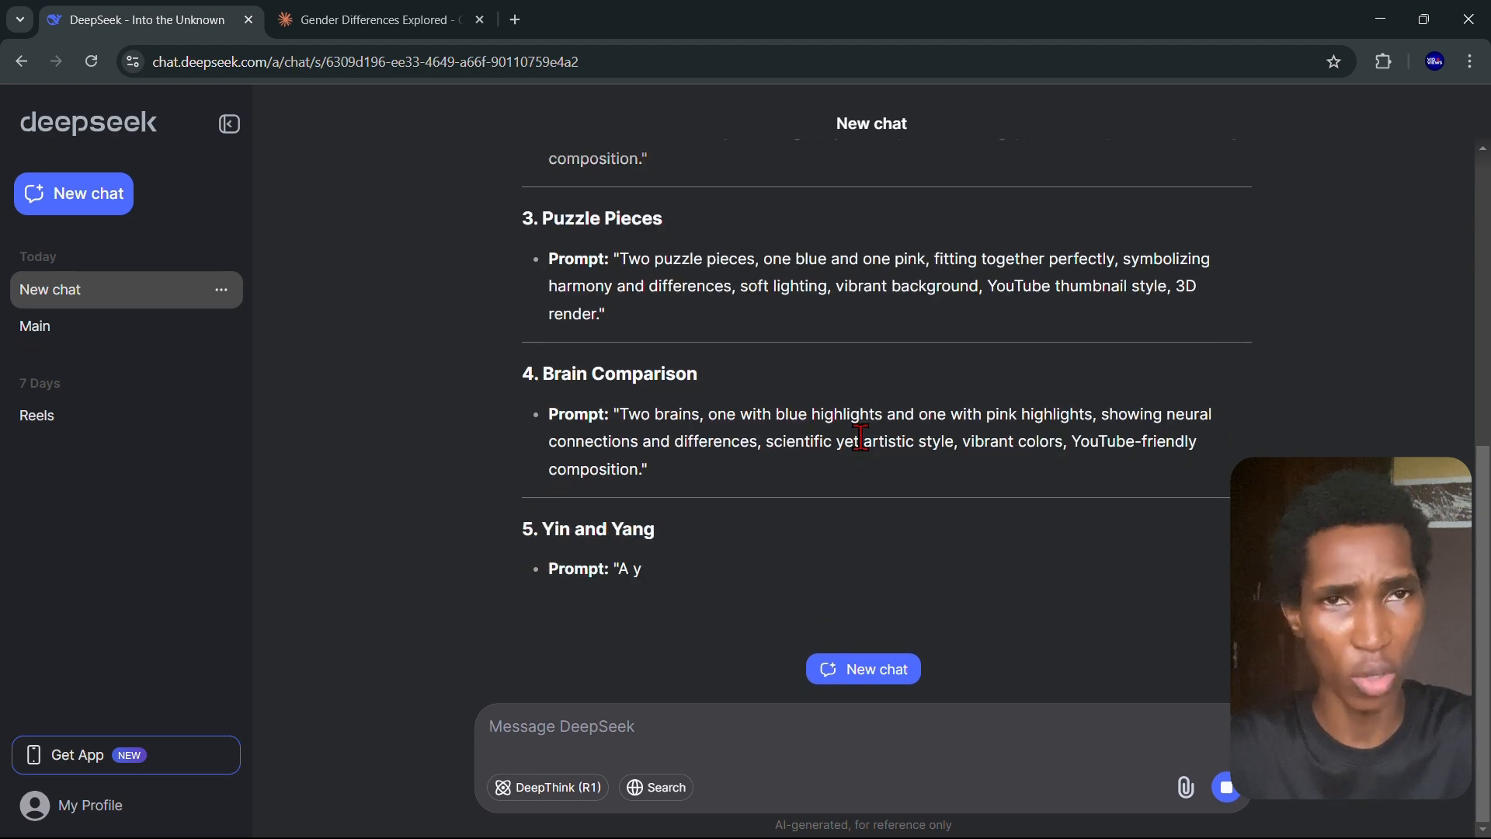
{"action": "left_click", "coordinate": [343, 22]}
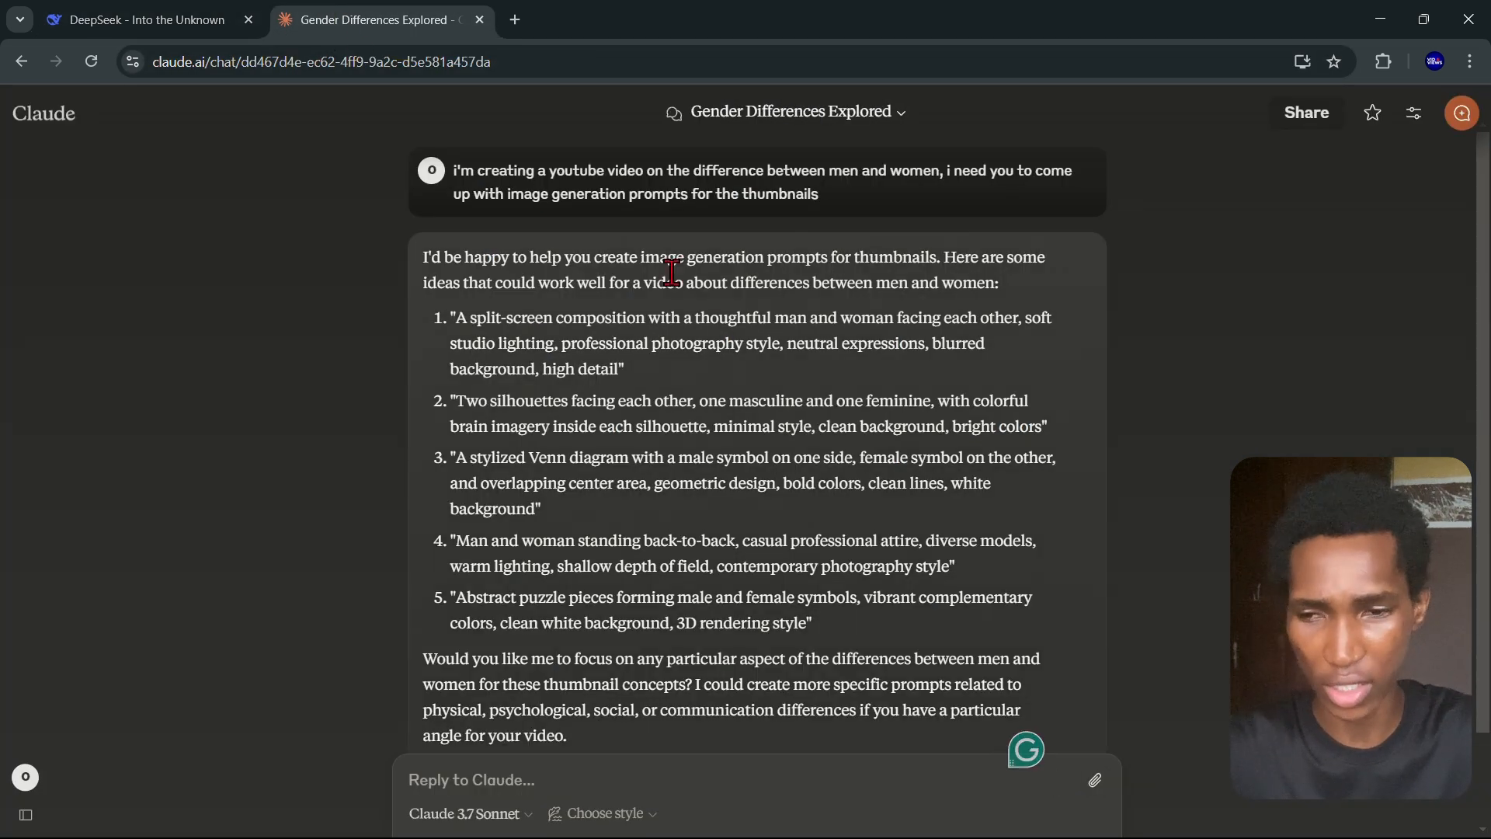
{"action": "scroll", "coordinate": [745, 346], "scroll_direction": "down", "scroll_amount": 2}
{"action": "scroll", "coordinate": [746, 347], "scroll_direction": "up", "scroll_amount": 1}
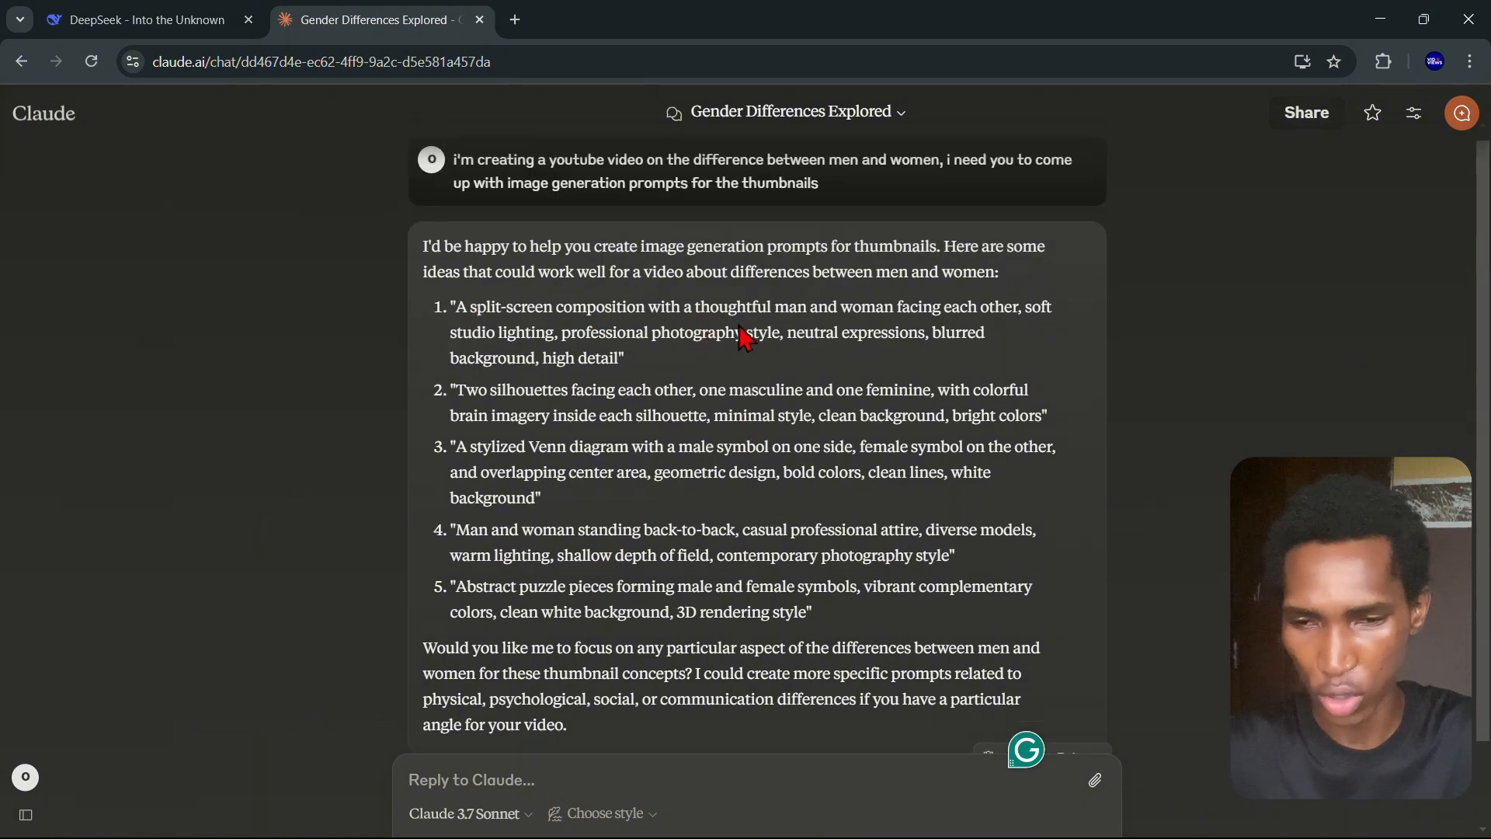
{"action": "scroll", "coordinate": [676, 369], "scroll_direction": "down", "scroll_amount": 1}
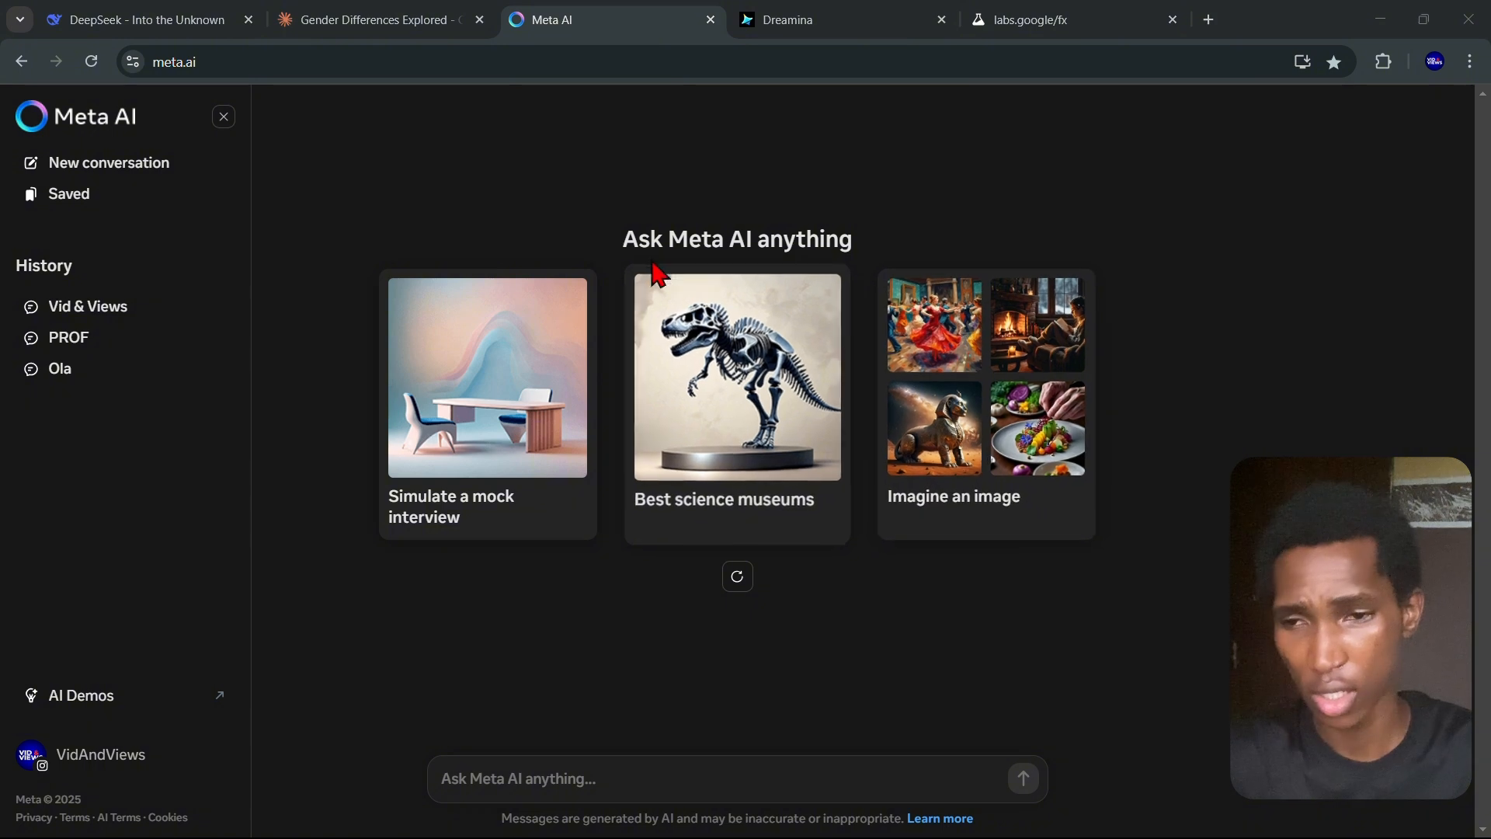
- Look over the image tools on Dreamina's home page and the list of tools on labs.google/fx
{"action": "left_click", "coordinate": [908, 31]}
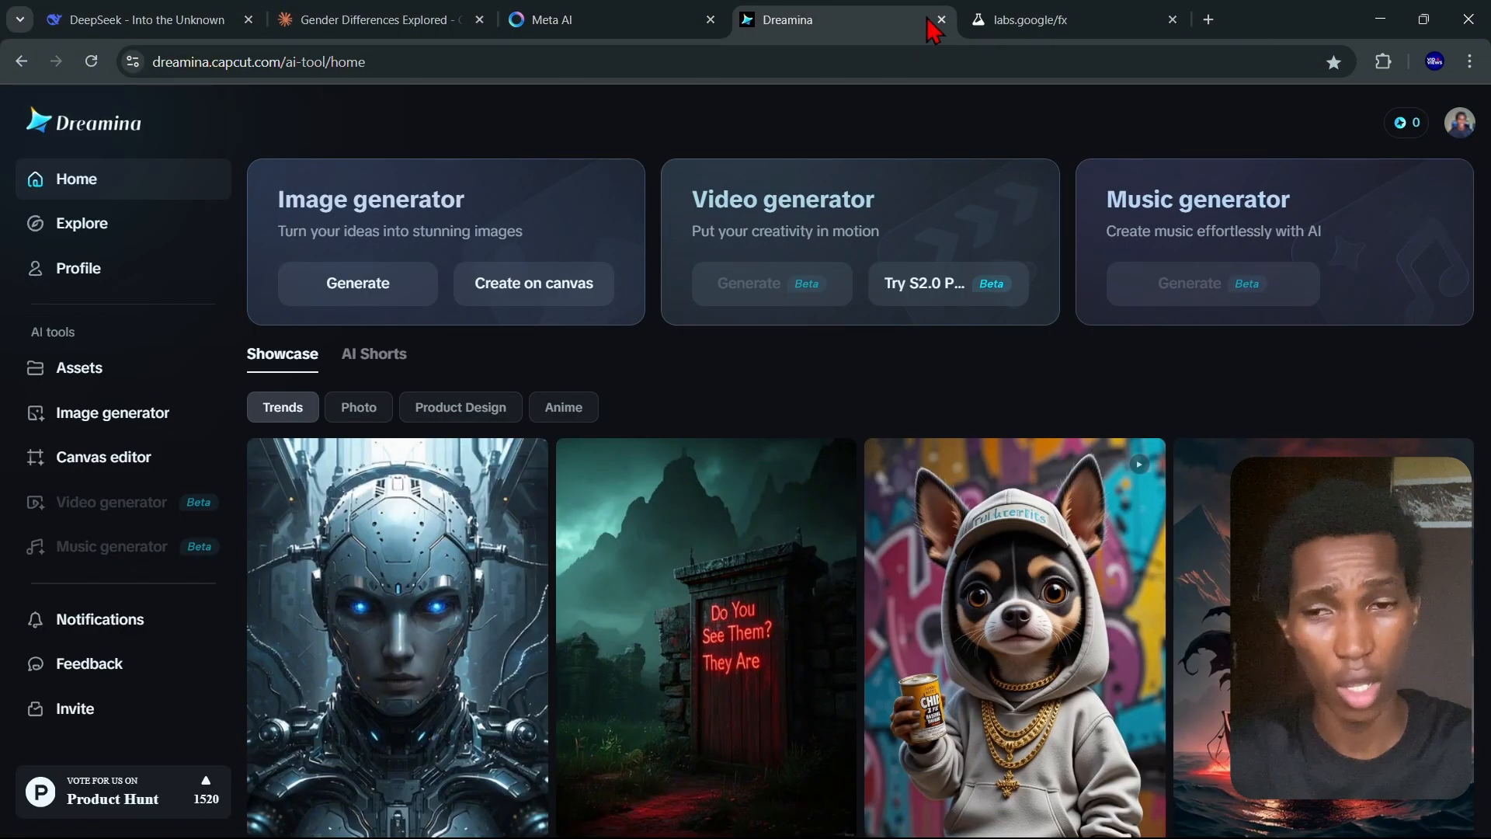
{"action": "left_click", "coordinate": [1037, 25]}
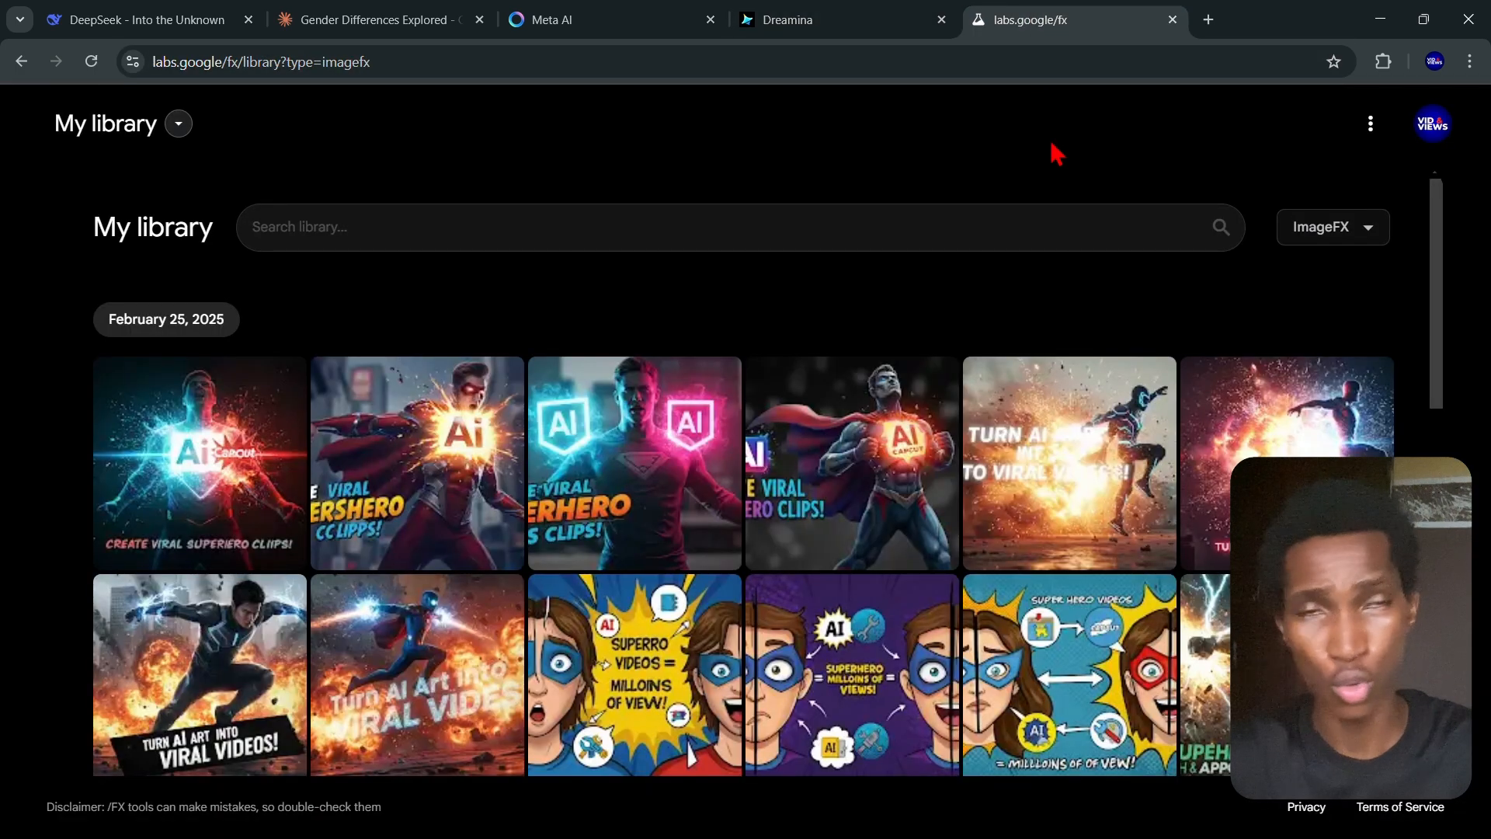
{"action": "left_click", "coordinate": [179, 126]}
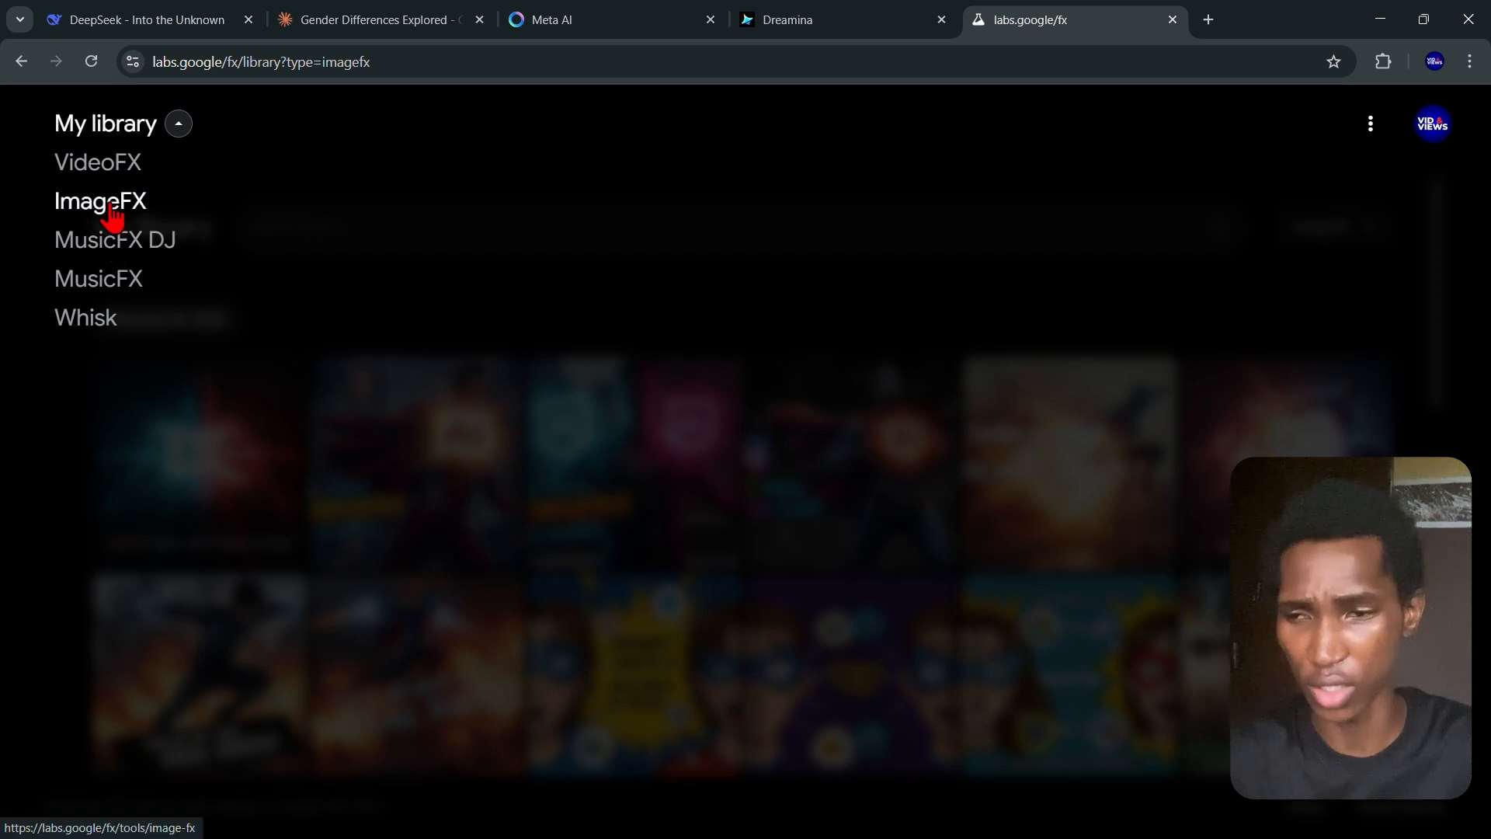
{"action": "left_click", "coordinate": [333, 195]}
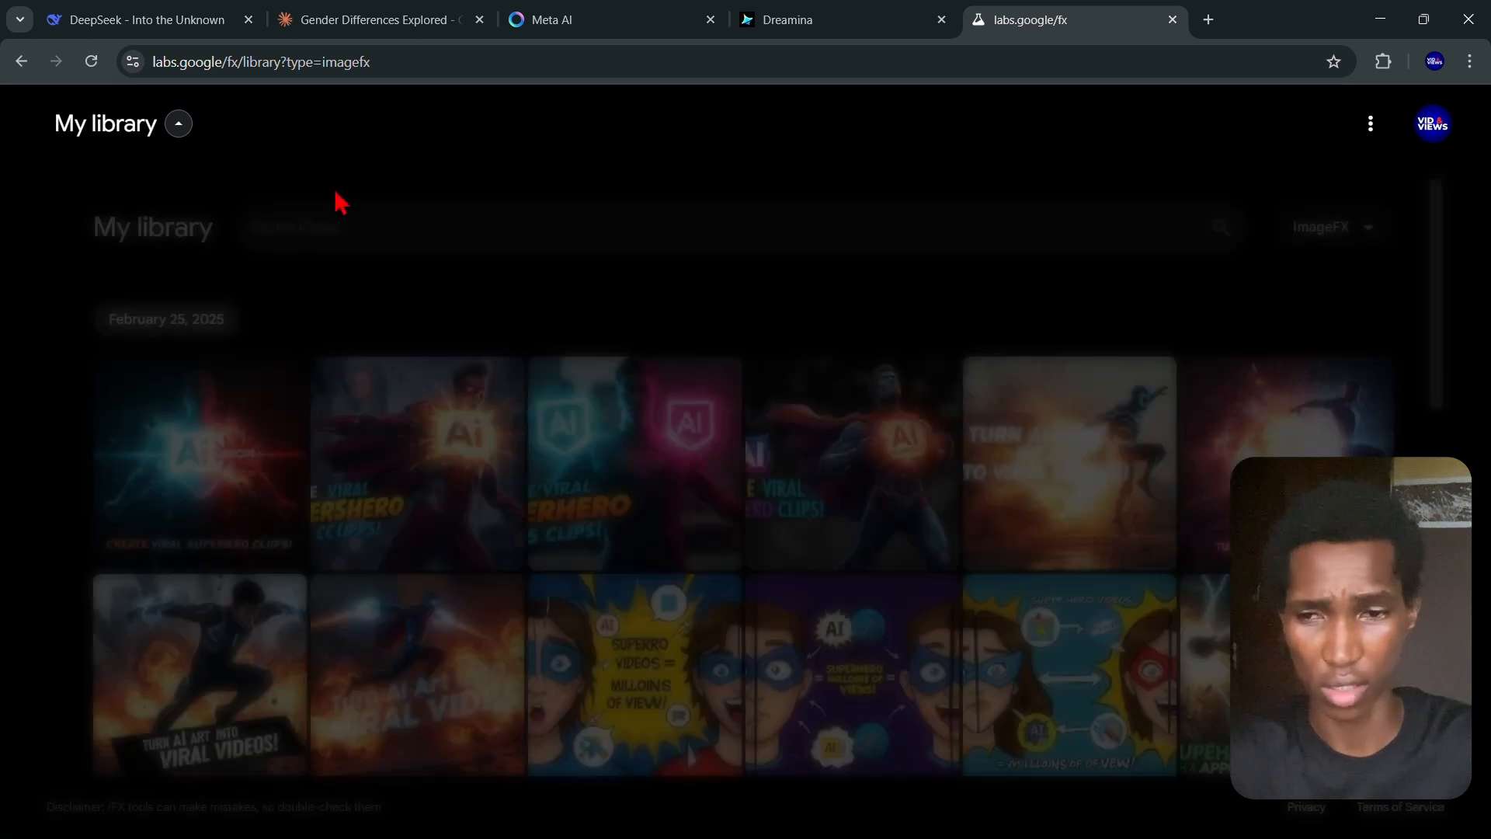
- Compare the full list of thumbnail prompts in the DeepSeek chat with those in the Claude chat
{"action": "left_click", "coordinate": [80, 13]}
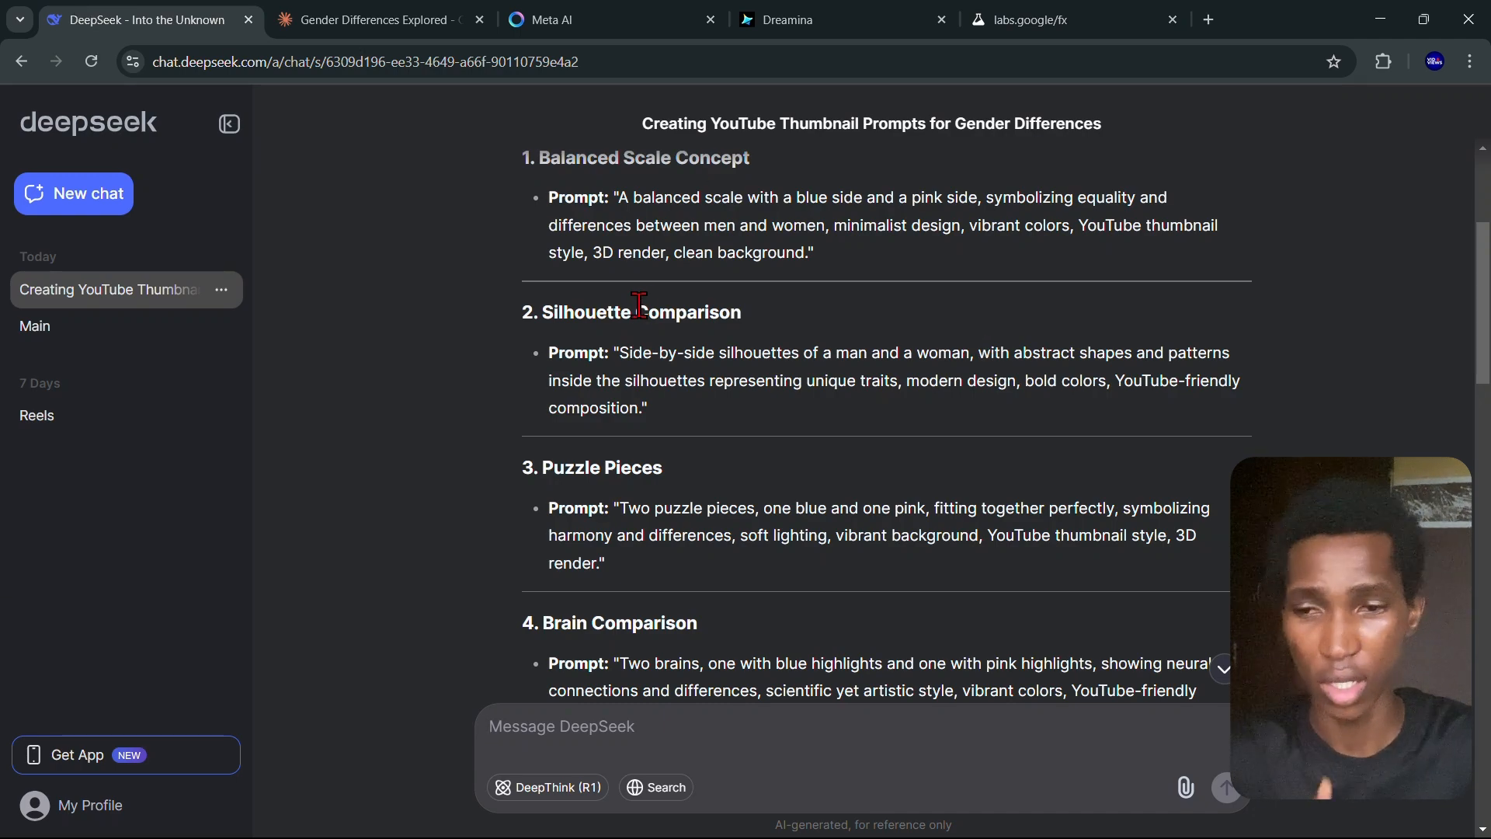
{"action": "scroll", "coordinate": [657, 288], "scroll_direction": "up", "scroll_amount": 3}
{"action": "scroll", "coordinate": [664, 315], "scroll_direction": "down", "scroll_amount": 20}
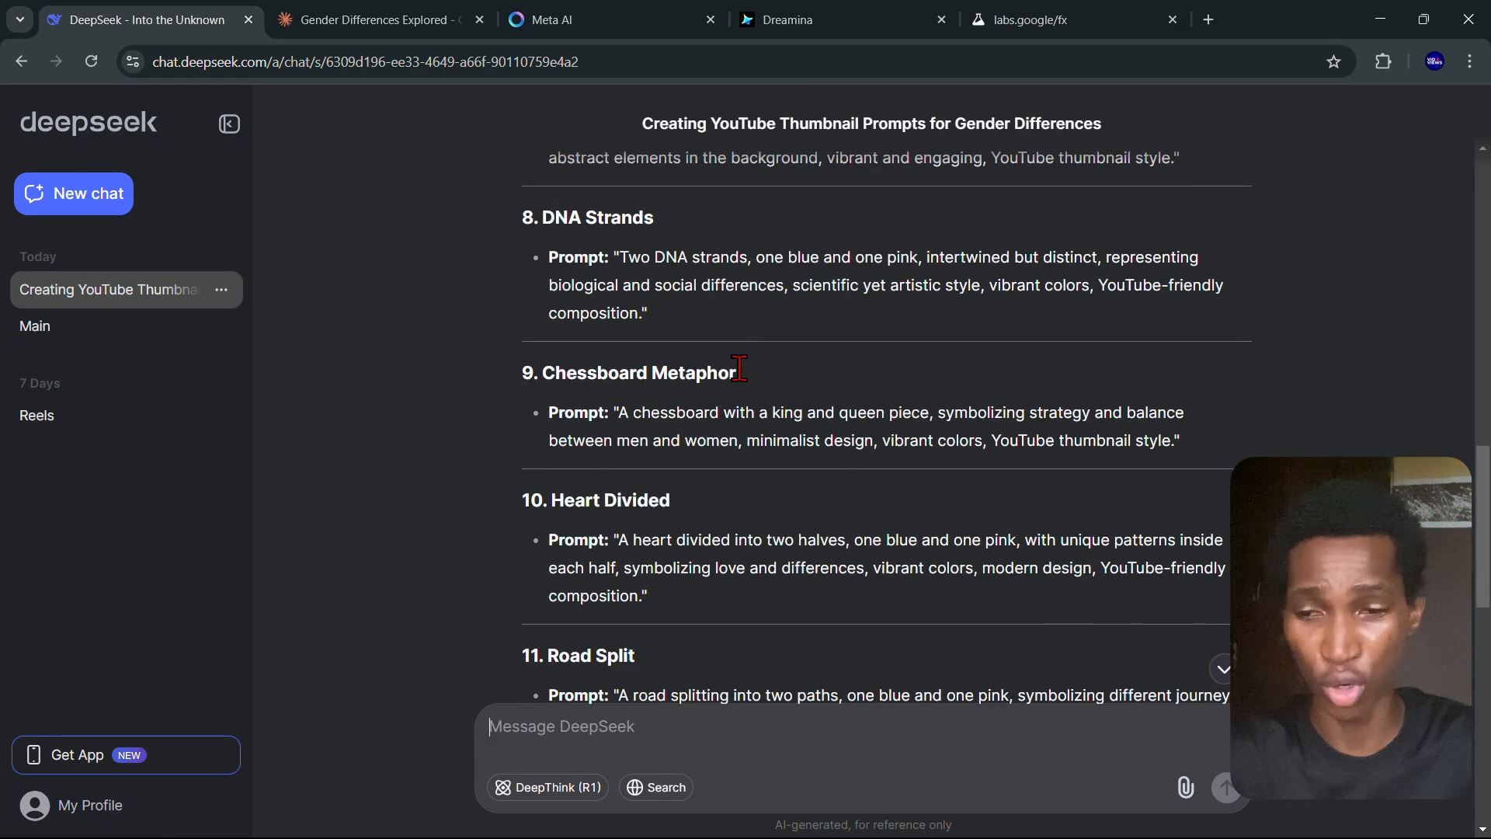
{"action": "scroll", "coordinate": [739, 373], "scroll_direction": "down", "scroll_amount": 3}
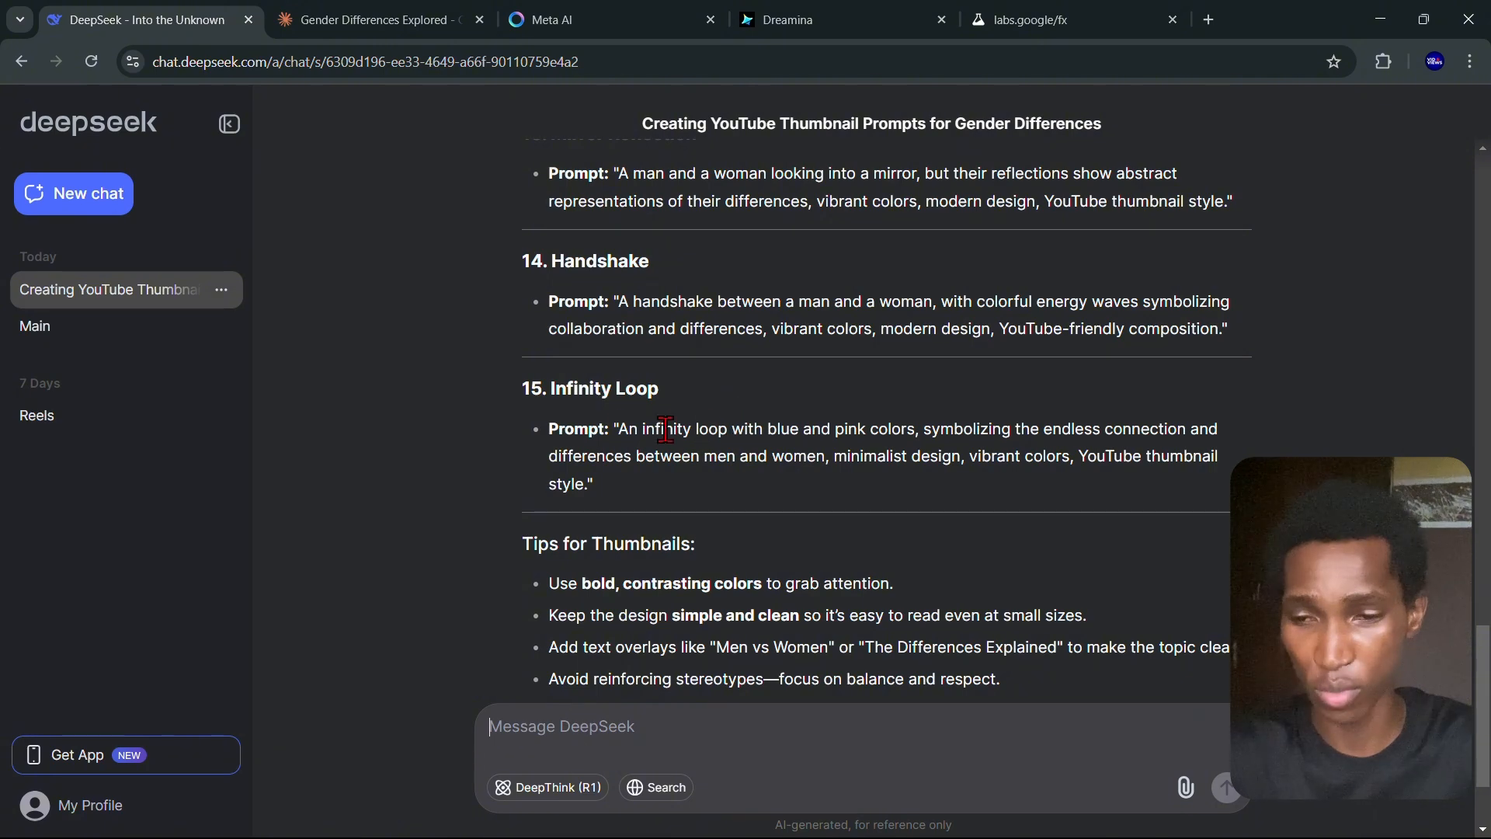
{"action": "left_click", "coordinate": [371, 20]}
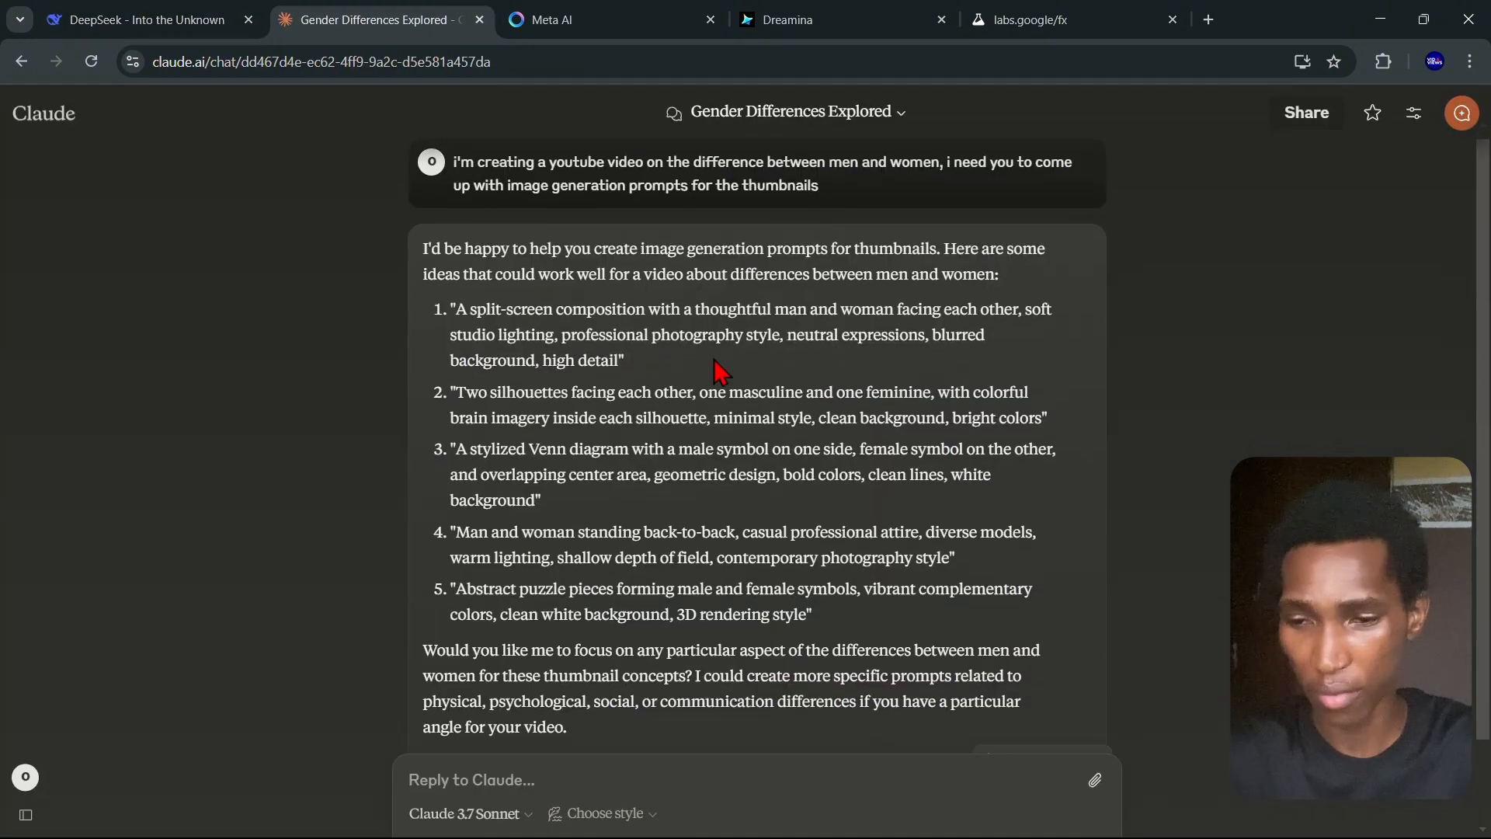
{"action": "scroll", "coordinate": [668, 404], "scroll_direction": "down", "scroll_amount": 2}
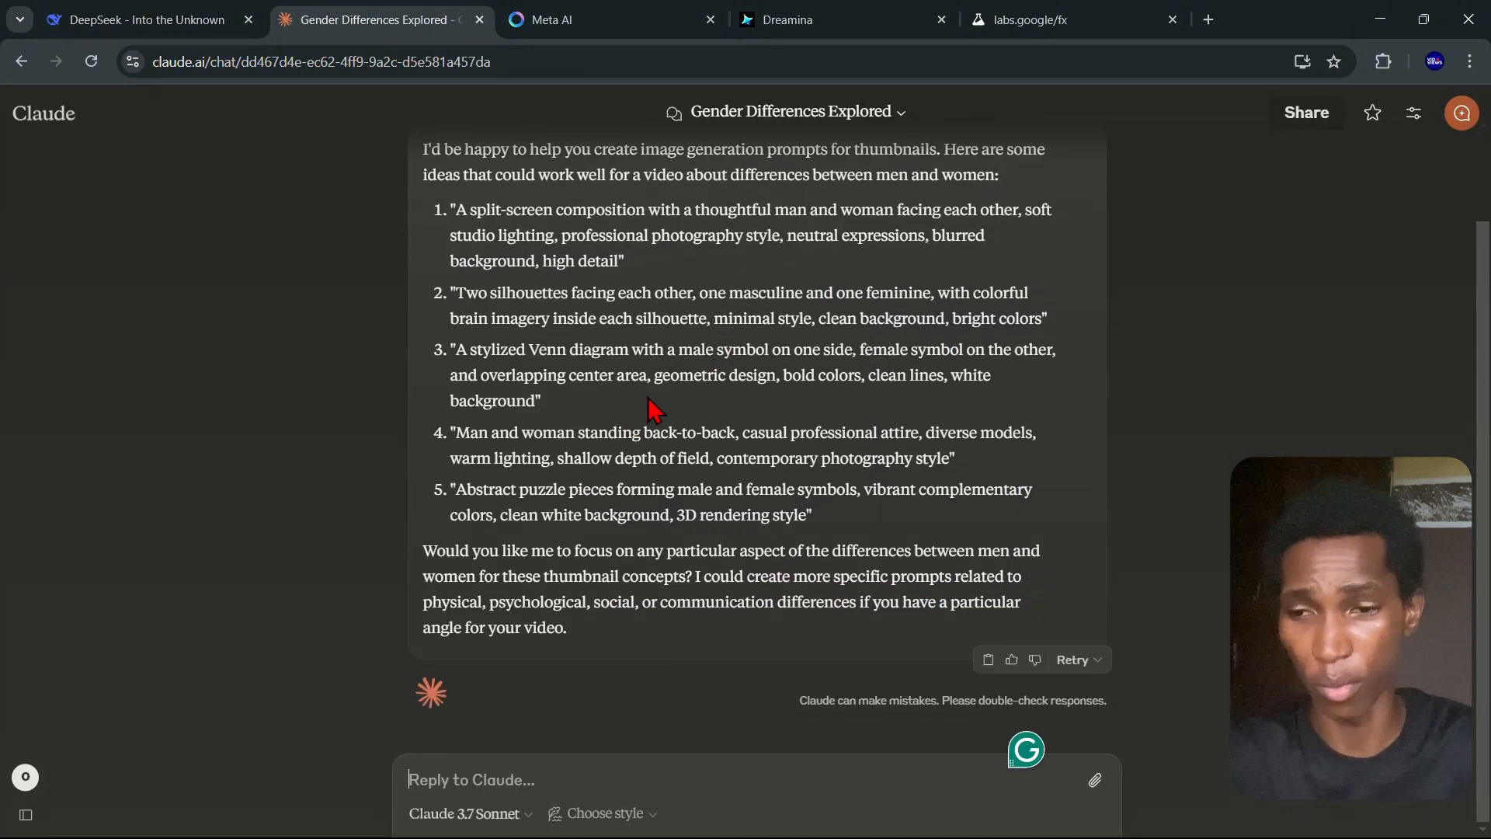
{"action": "scroll", "coordinate": [647, 398], "scroll_direction": "up", "scroll_amount": 2}
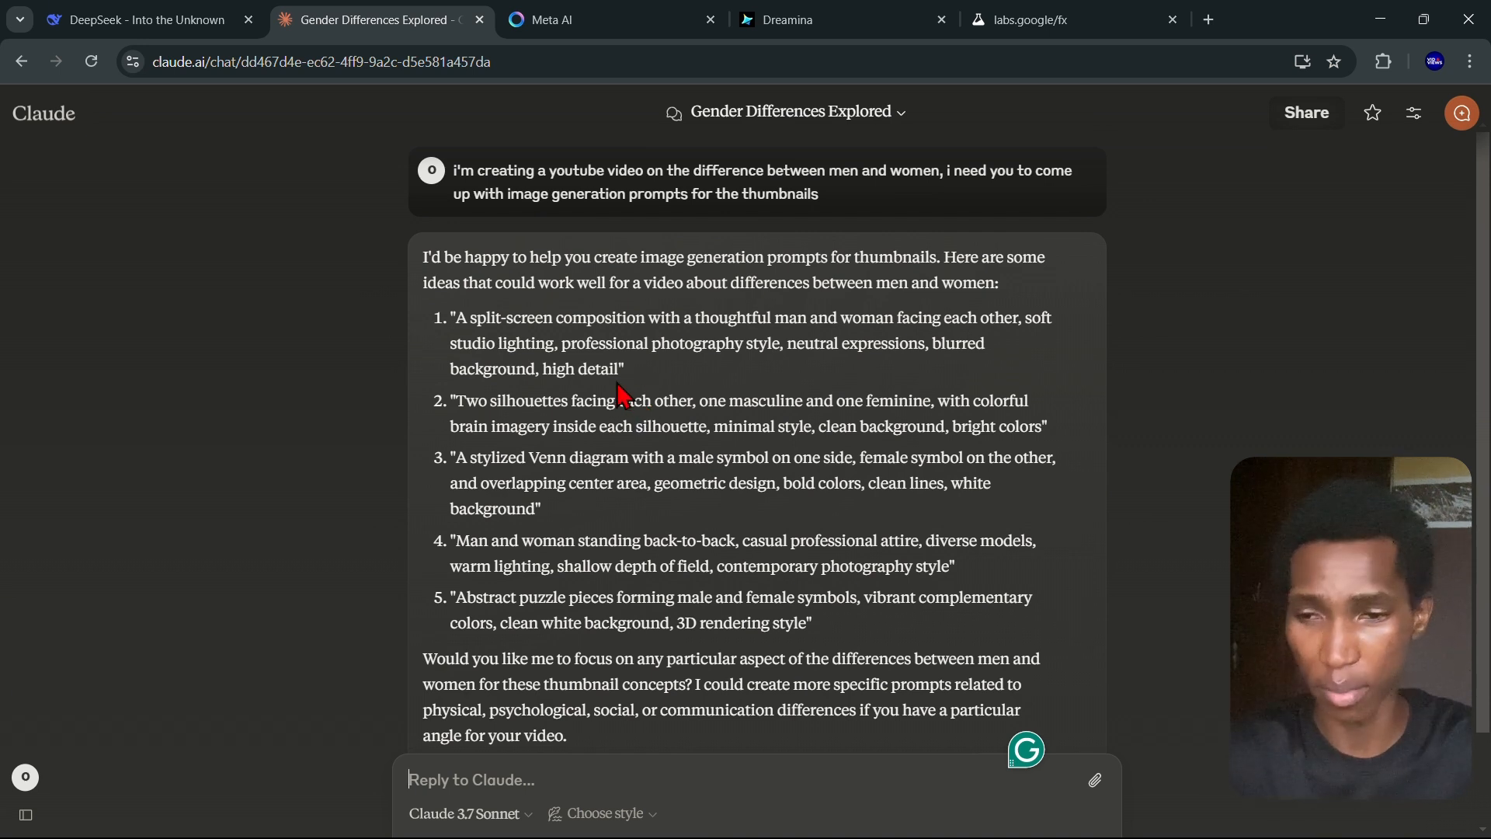
{"action": "scroll", "coordinate": [630, 458], "scroll_direction": "down", "scroll_amount": 2}
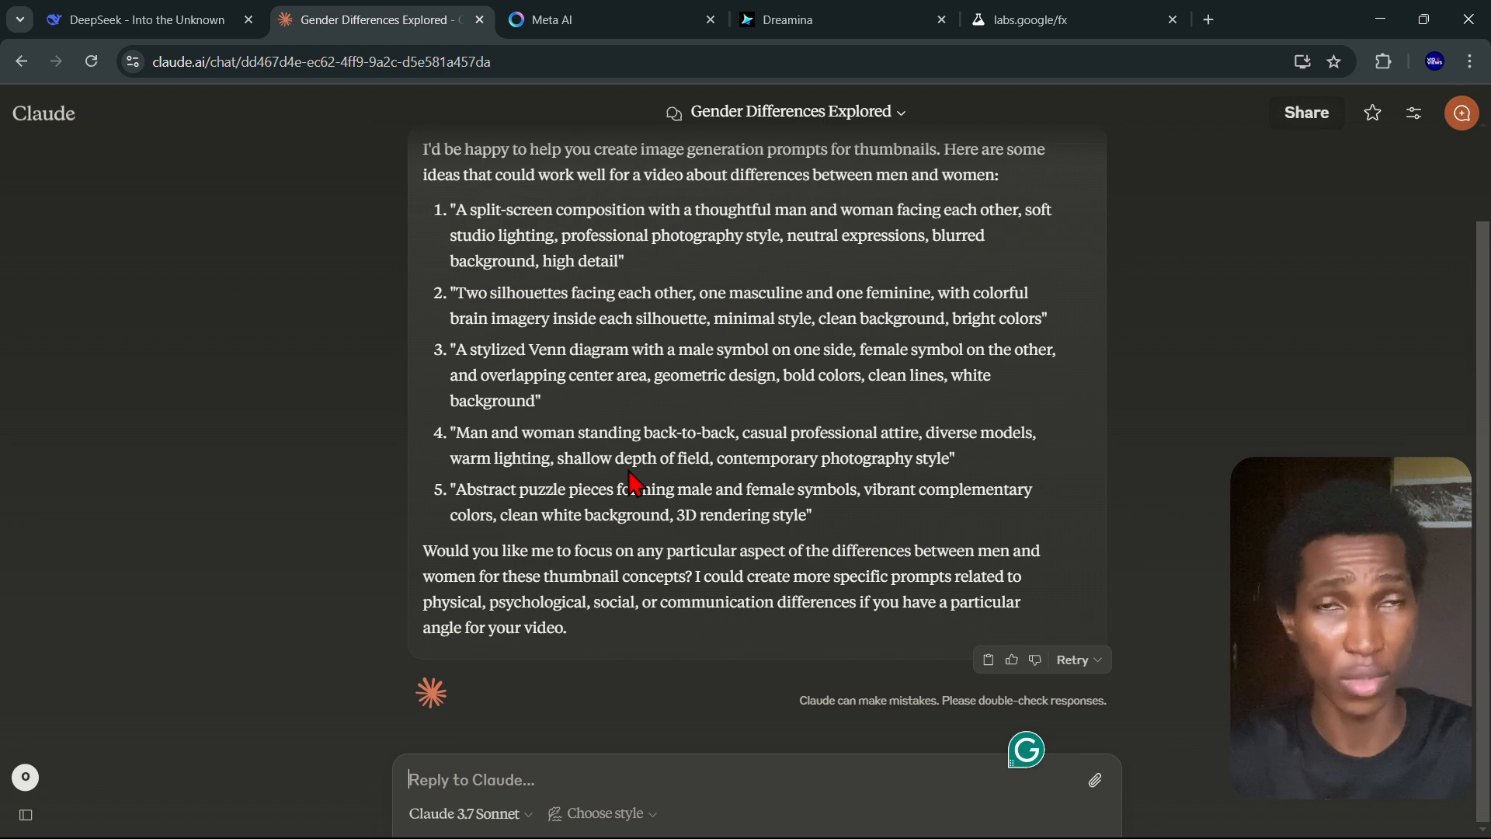
- Generate images in ImageFX from DeepSeek's balanced scale, side-by-side silhouettes, puzzle pieces and split-screen portrait prompts
{"action": "left_click", "coordinate": [562, 25]}
{"action": "left_click", "coordinate": [897, 18]}
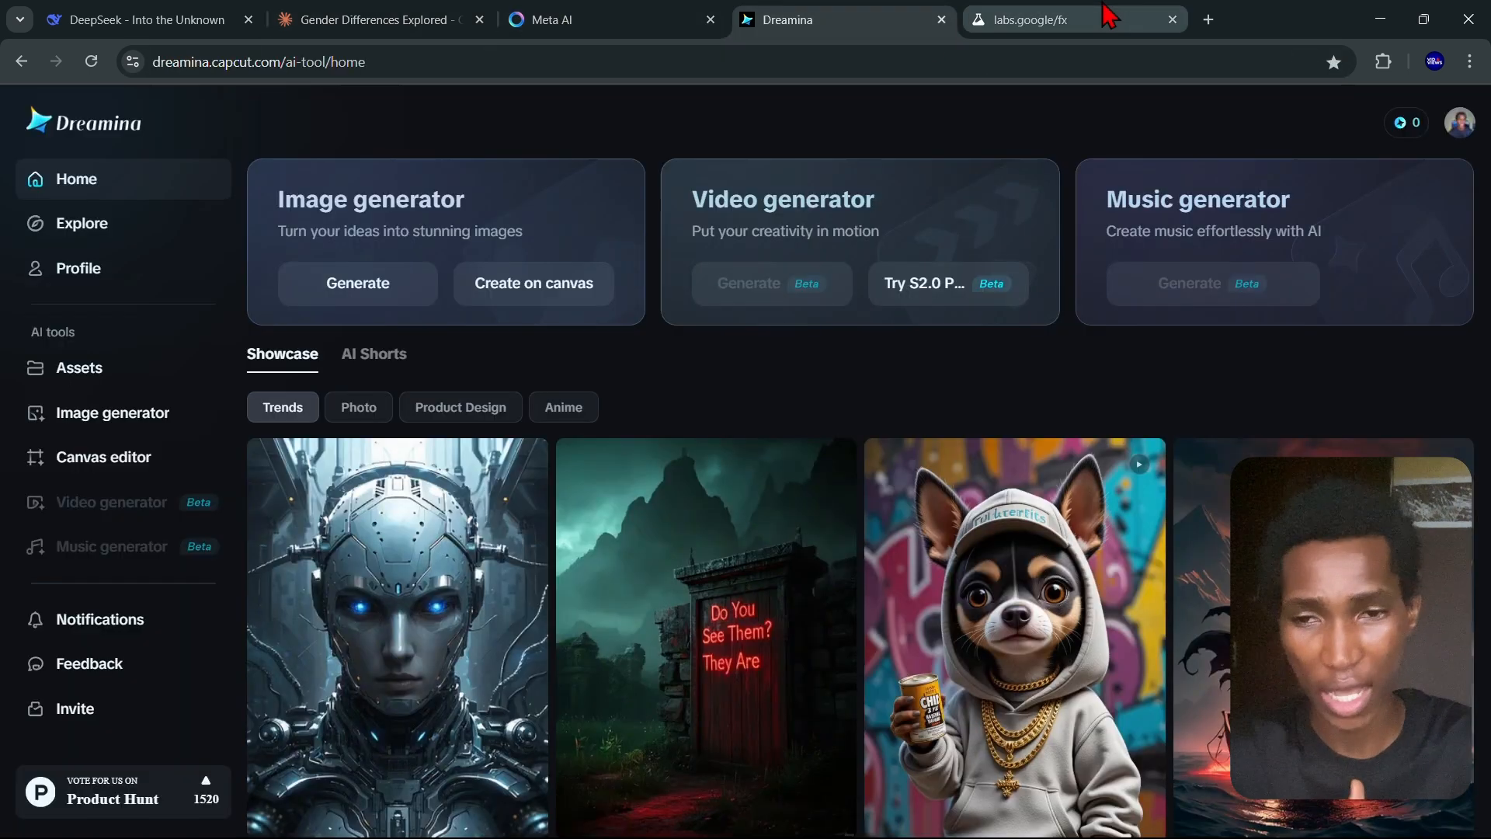
{"action": "left_click", "coordinate": [1101, 17]}
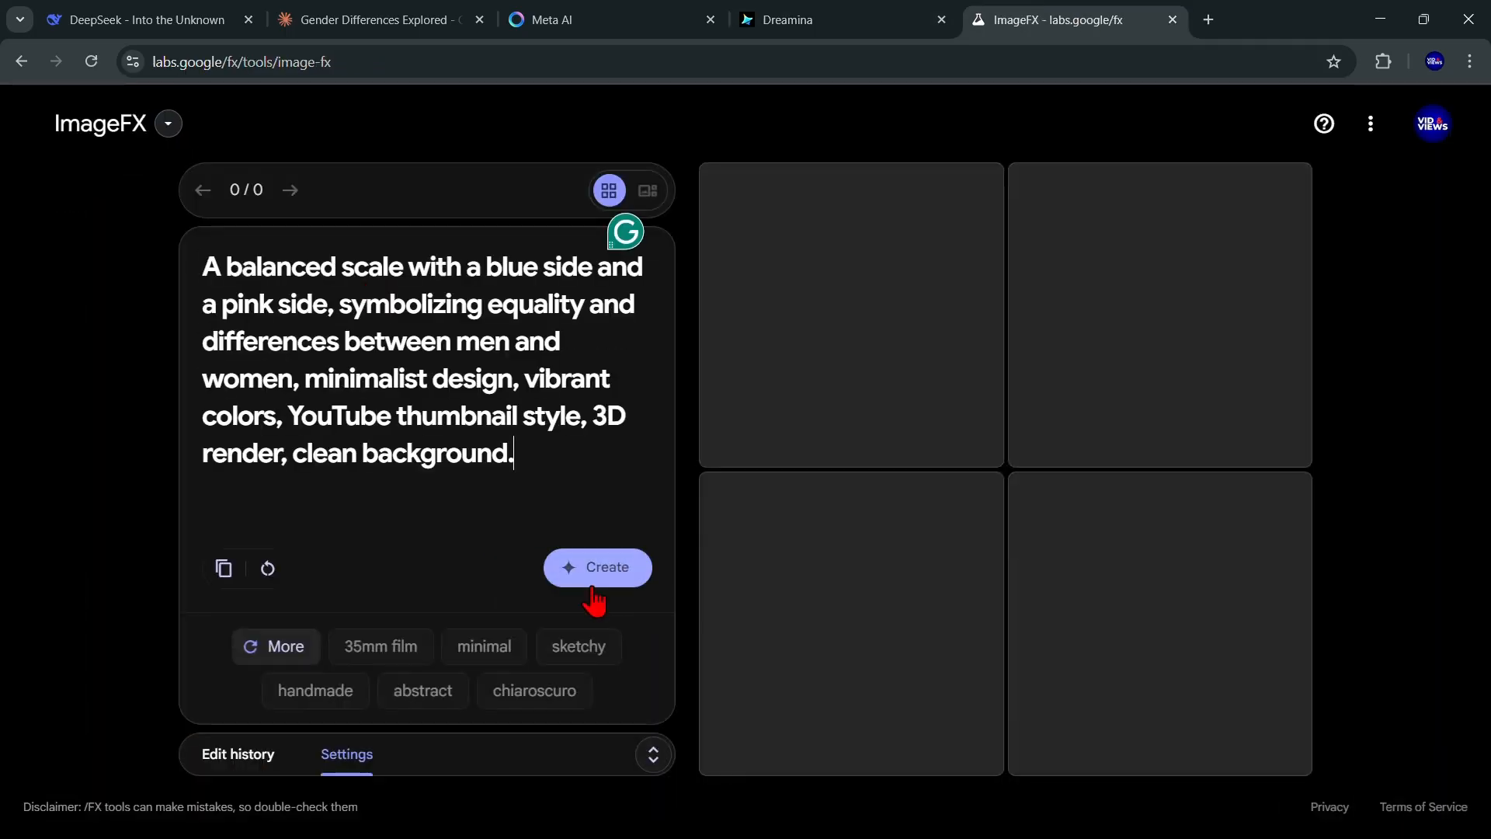
{"action": "left_click", "coordinate": [892, 31]}
{"action": "left_click", "coordinate": [357, 16]}
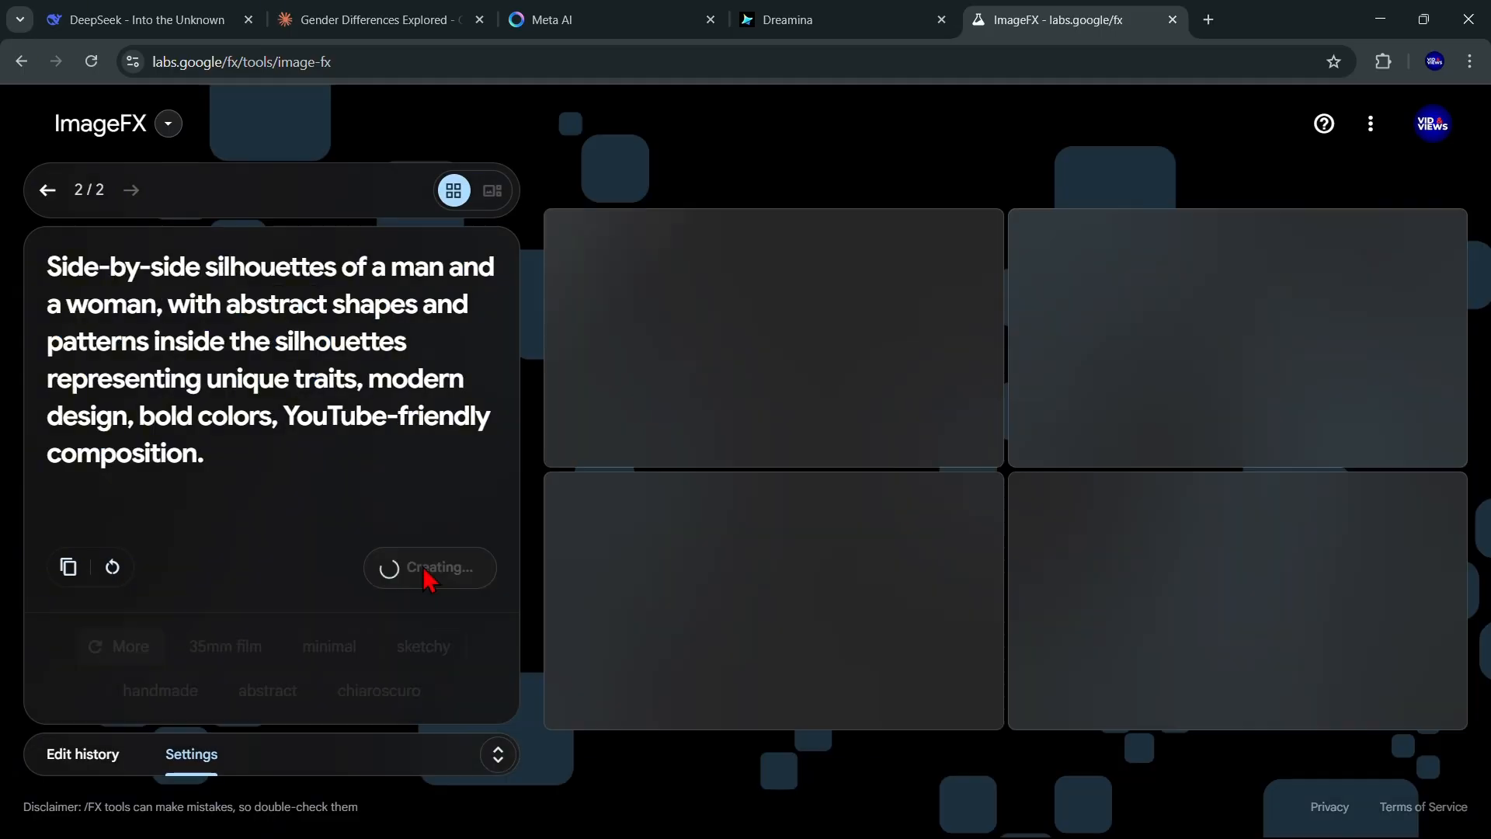
{"action": "left_click", "coordinate": [558, 12]}
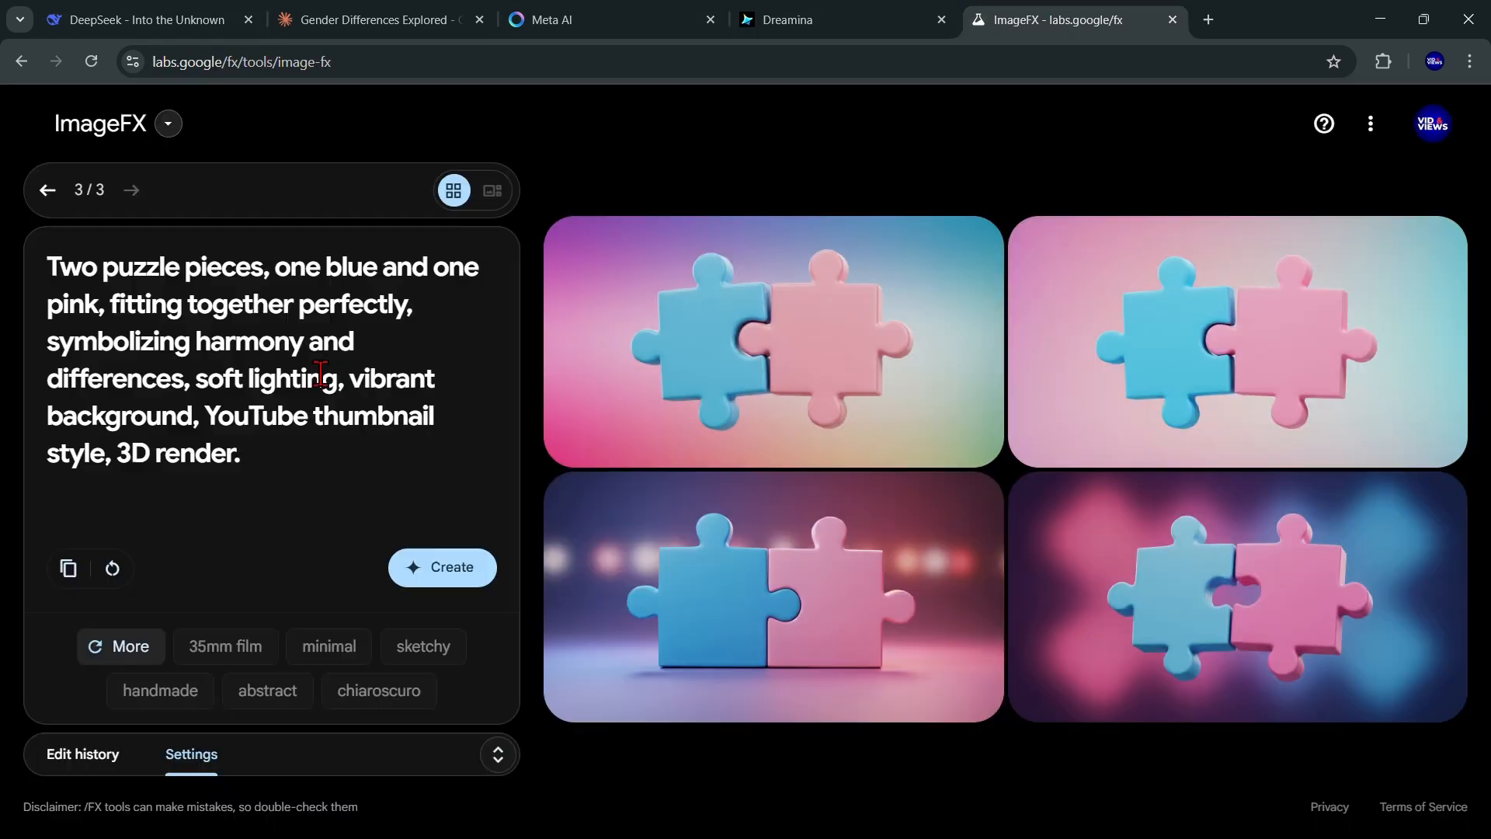
{"action": "left_click", "coordinate": [551, 19]}
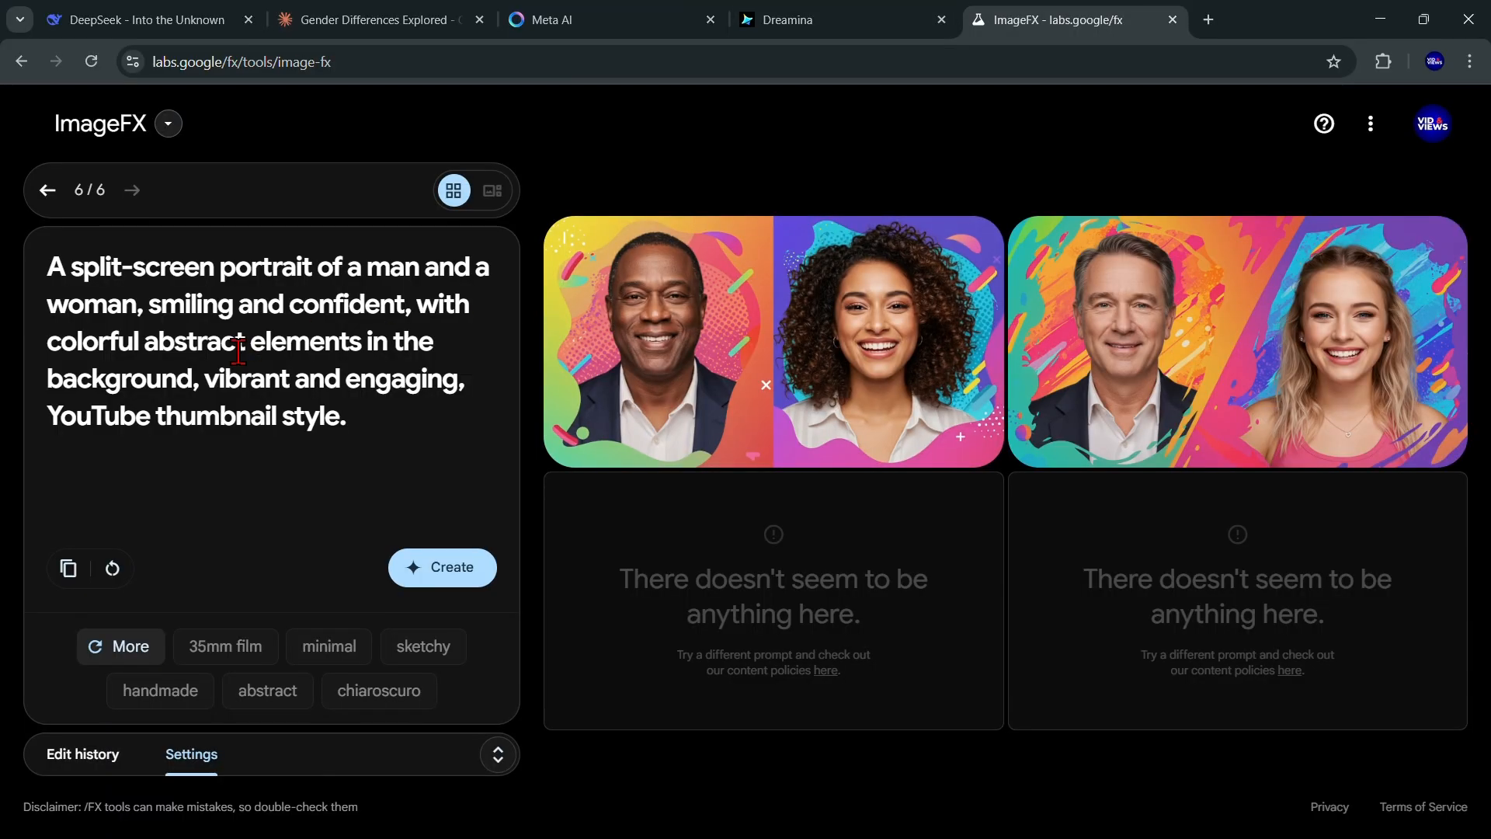
{"action": "triple_click", "coordinate": [256, 340]}
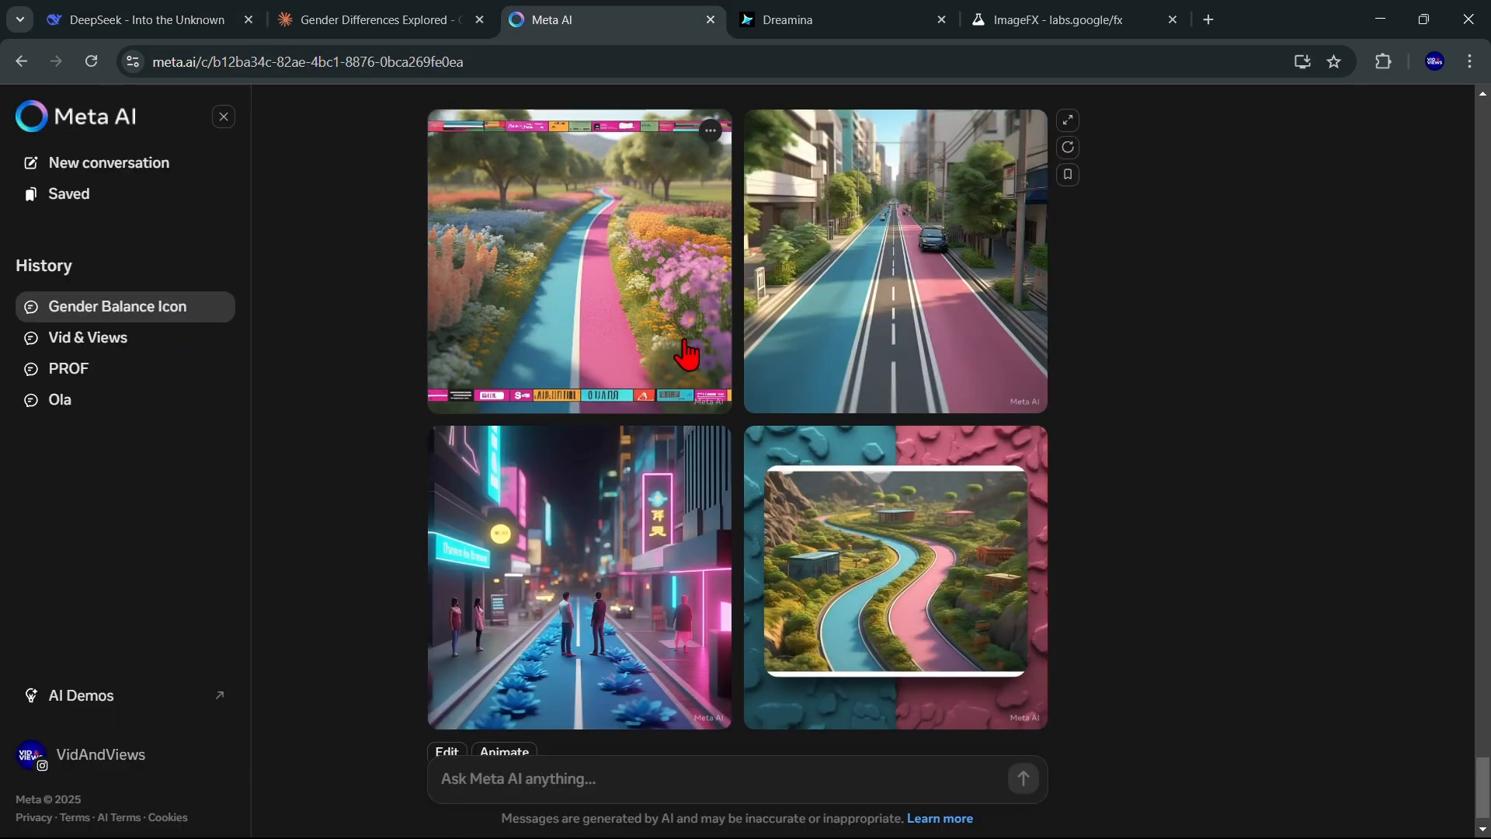
- Generate images from Claude's brain-silhouette prompt in Dreamina and ImageFX, and from its Venn diagram prompt in Dreamina
{"action": "scroll", "coordinate": [719, 461], "scroll_direction": "down", "scroll_amount": 1}
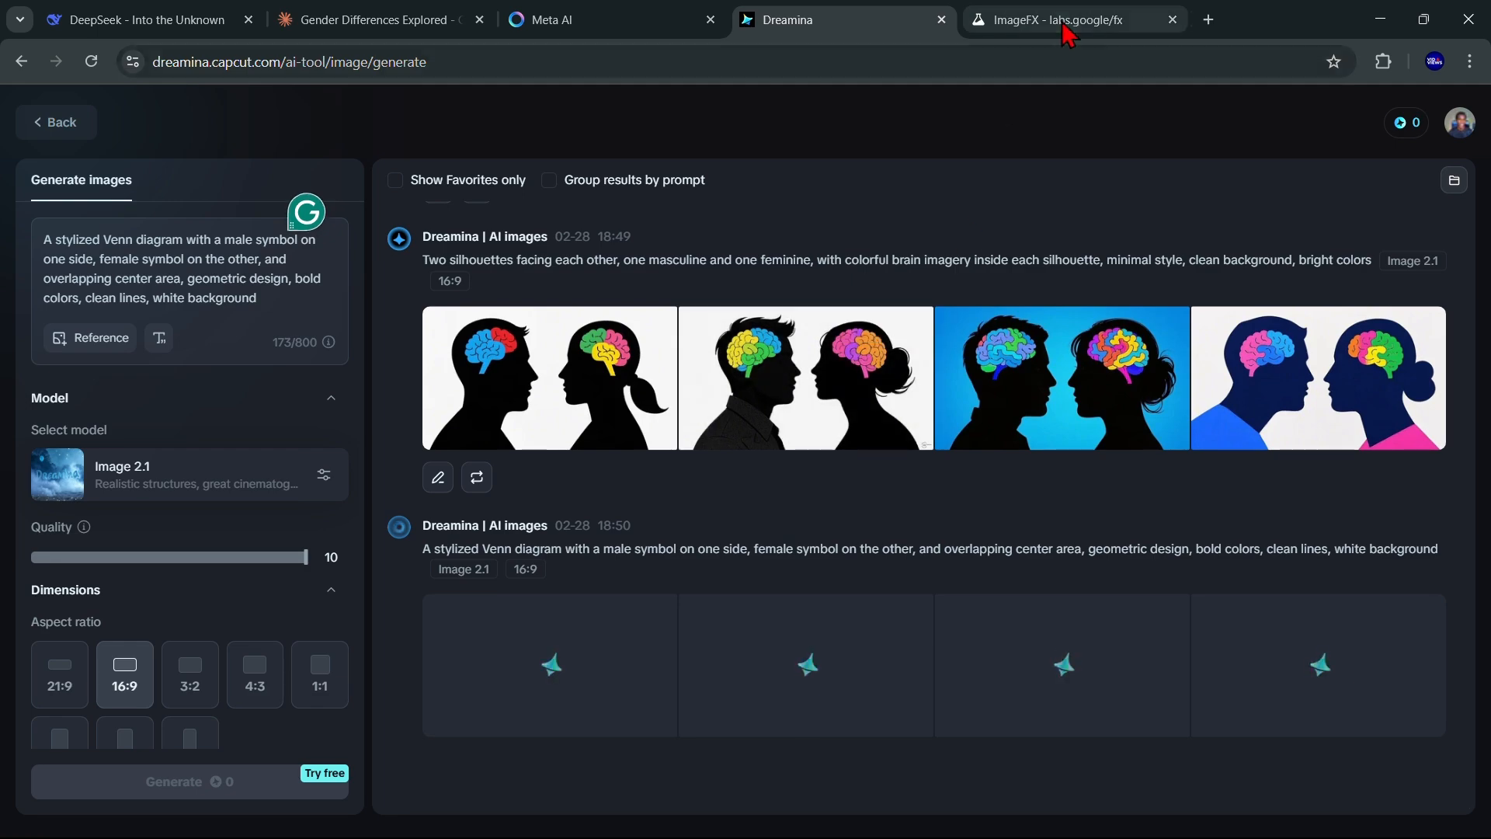
{"action": "left_click", "coordinate": [1060, 22]}
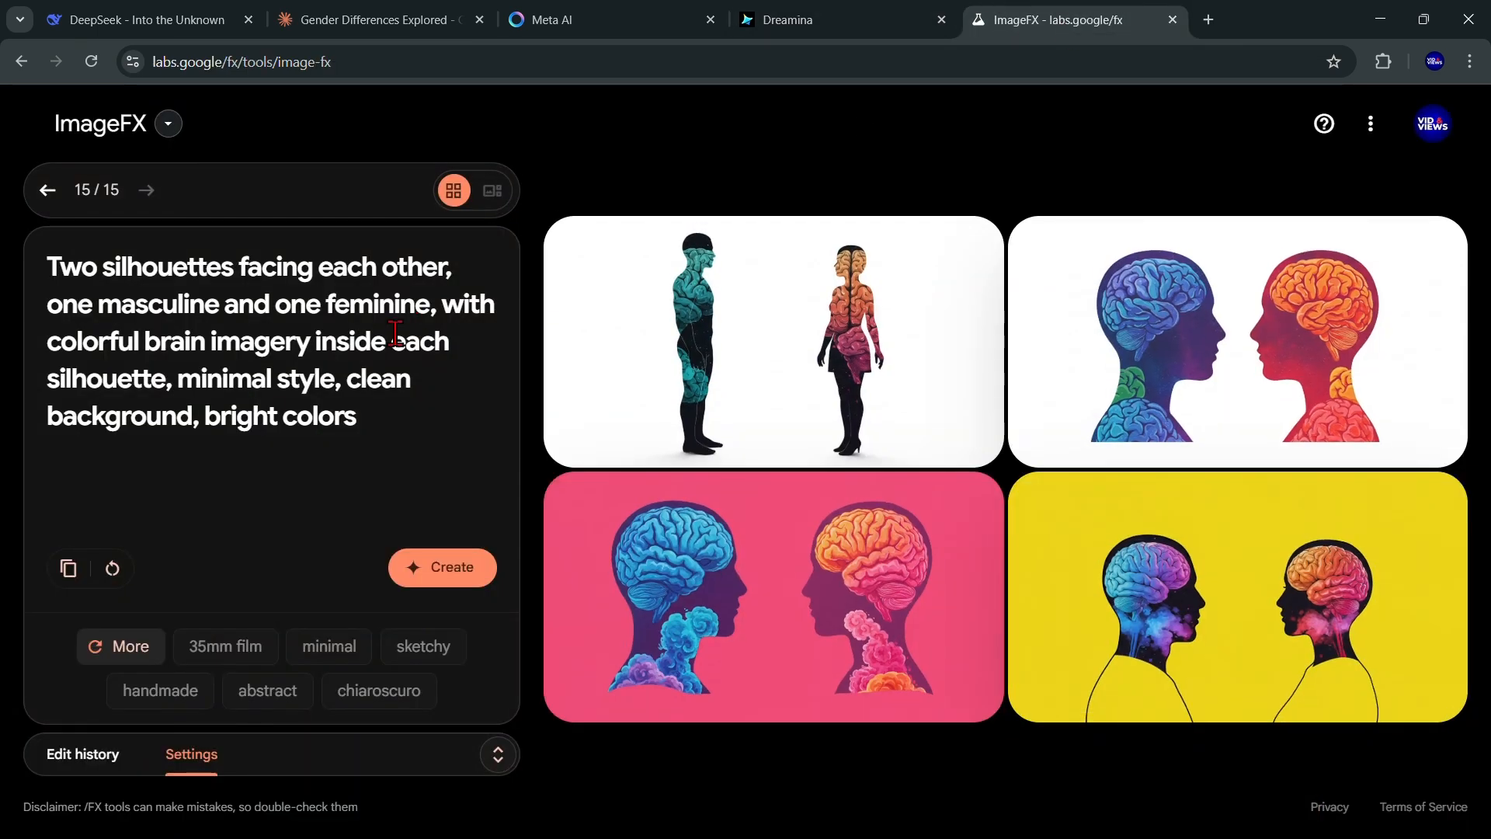
{"action": "key", "text": "ctrl+a"}
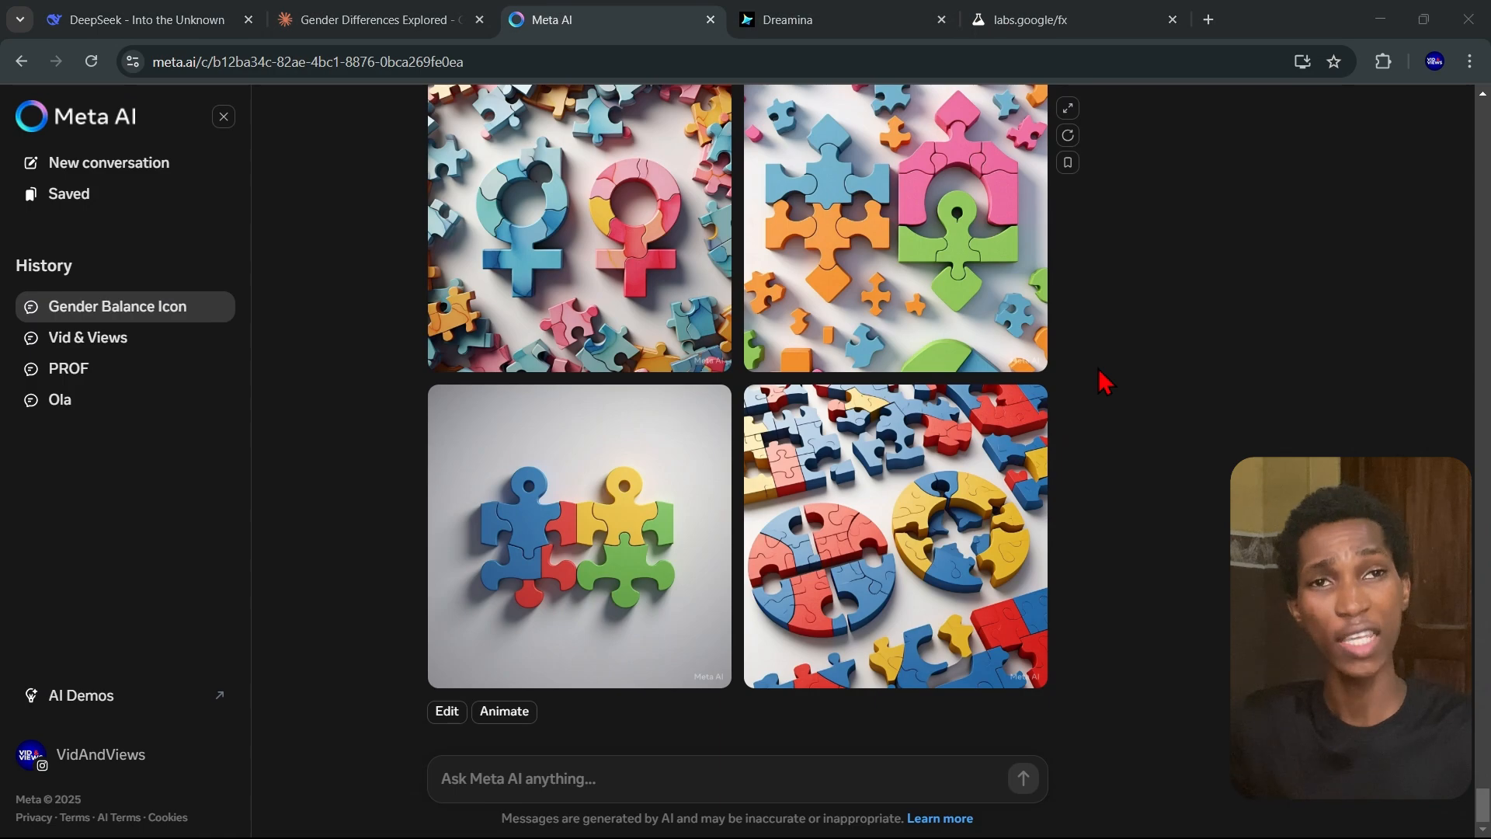
- Review the generated images in Dreamina, labs.google/fx and Meta AI
{"action": "left_click", "coordinate": [874, 22]}
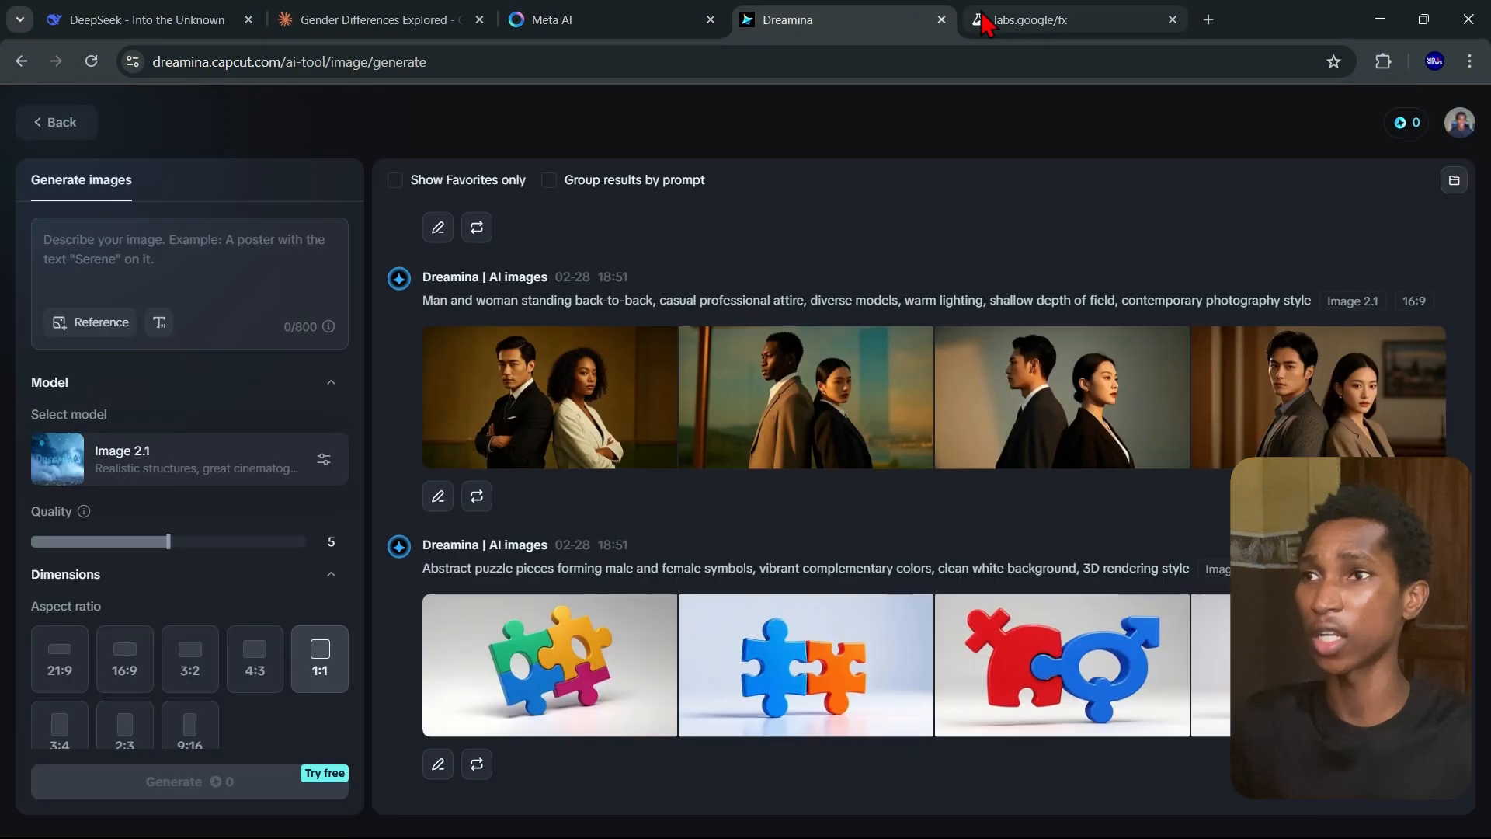
{"action": "left_click", "coordinate": [1058, 22]}
{"action": "left_click", "coordinate": [565, 19]}
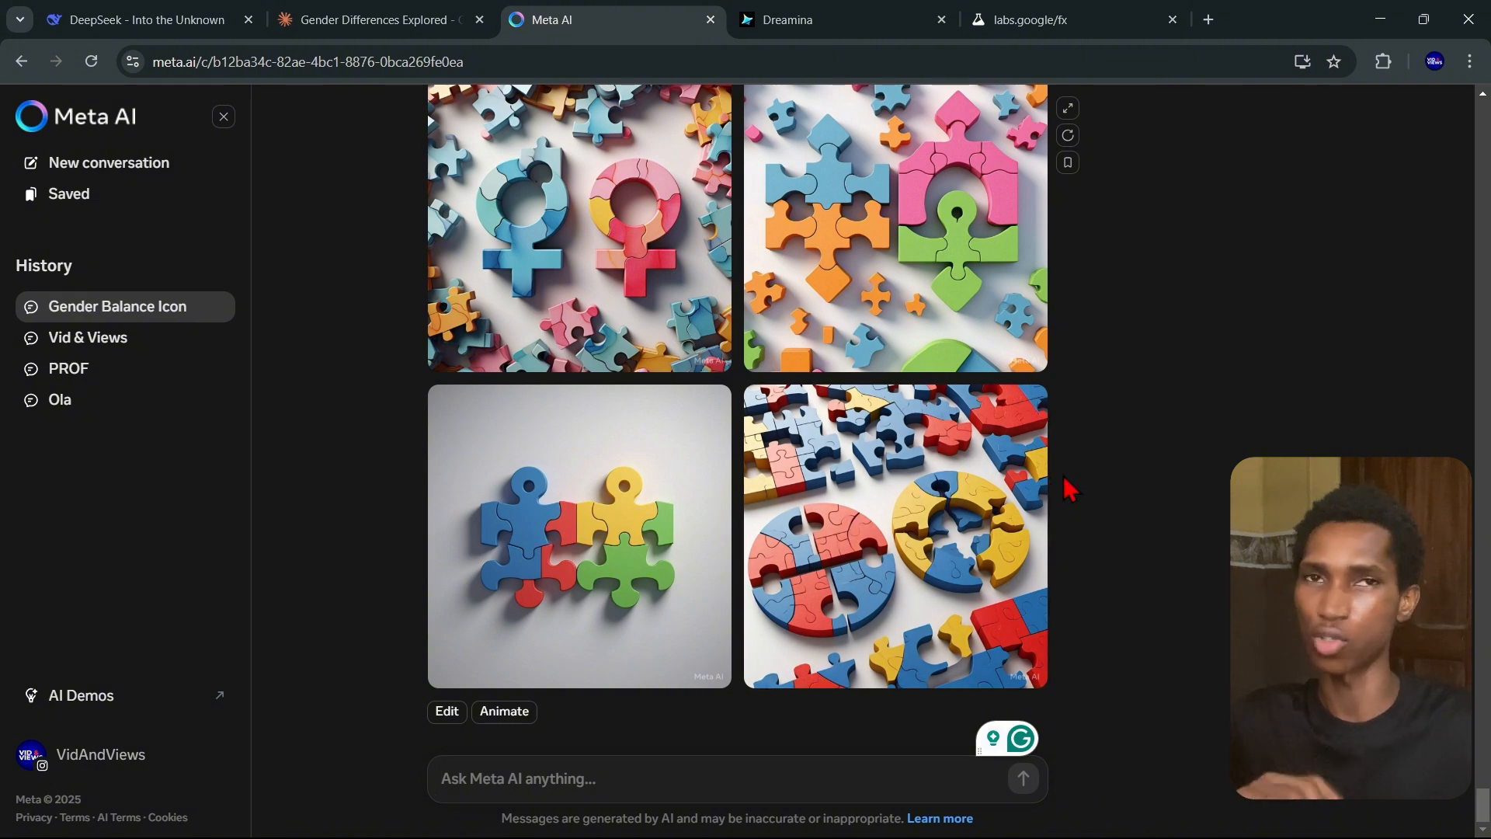
{"action": "scroll", "coordinate": [1124, 497], "scroll_direction": "up", "scroll_amount": 1}
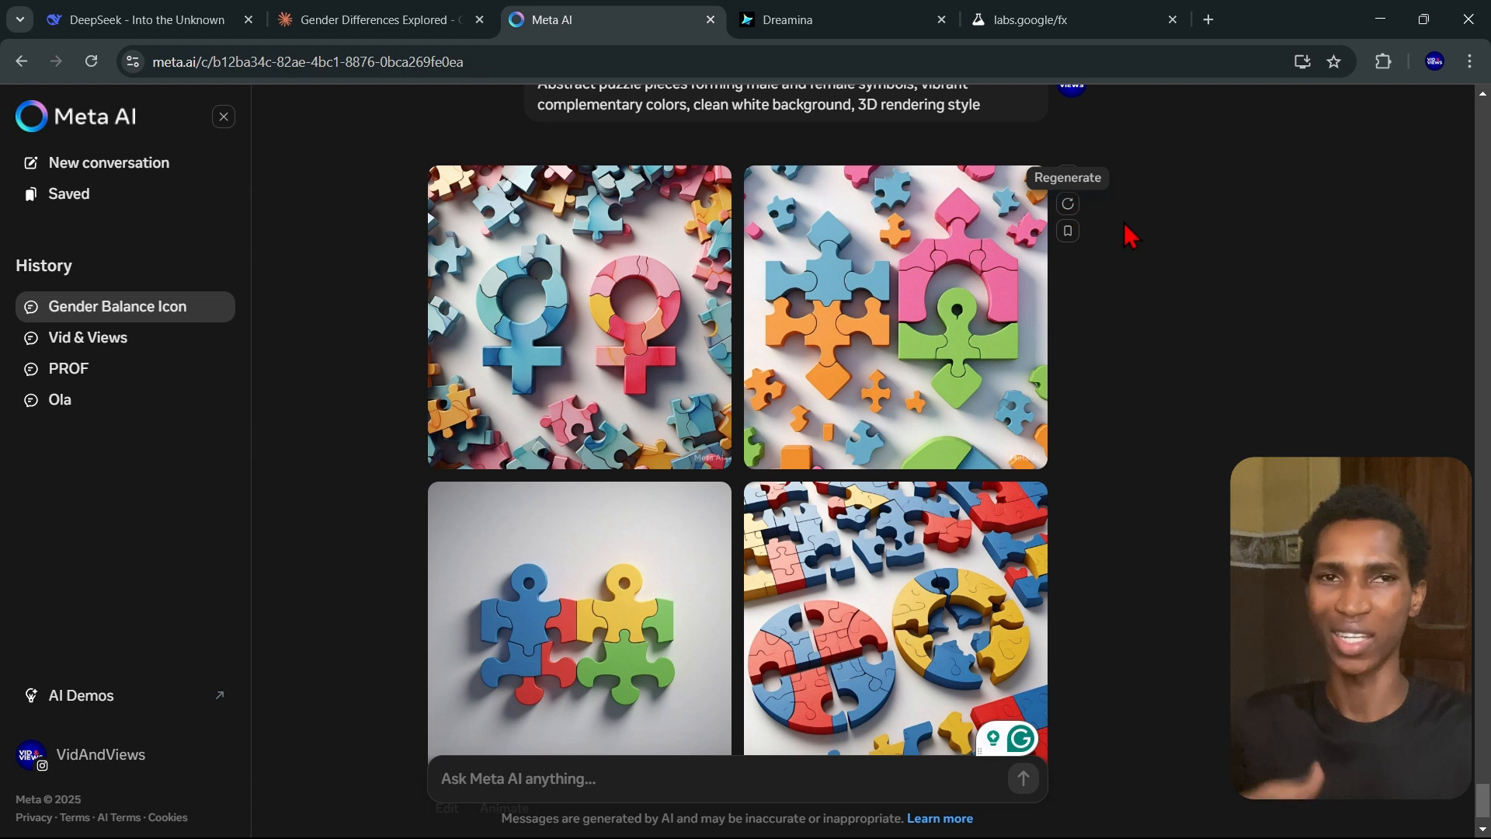
- Examine Meta AI's images for Claude's prompts, from the puzzle-piece symbols back through the brain silhouettes and split-screen portraits to the infinity loops
{"action": "left_click", "coordinate": [1029, 24]}
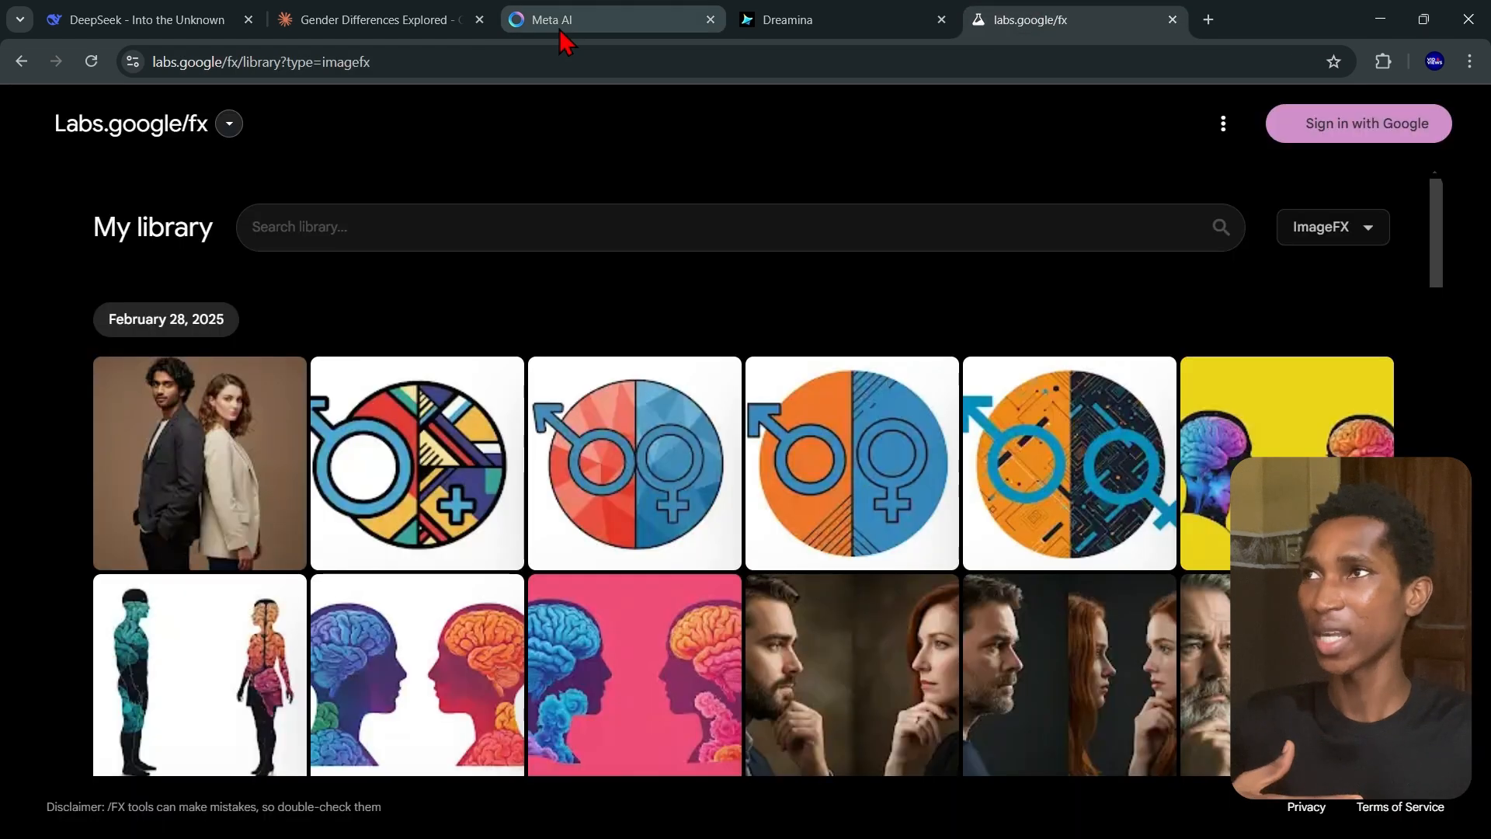
{"action": "left_click", "coordinate": [560, 27]}
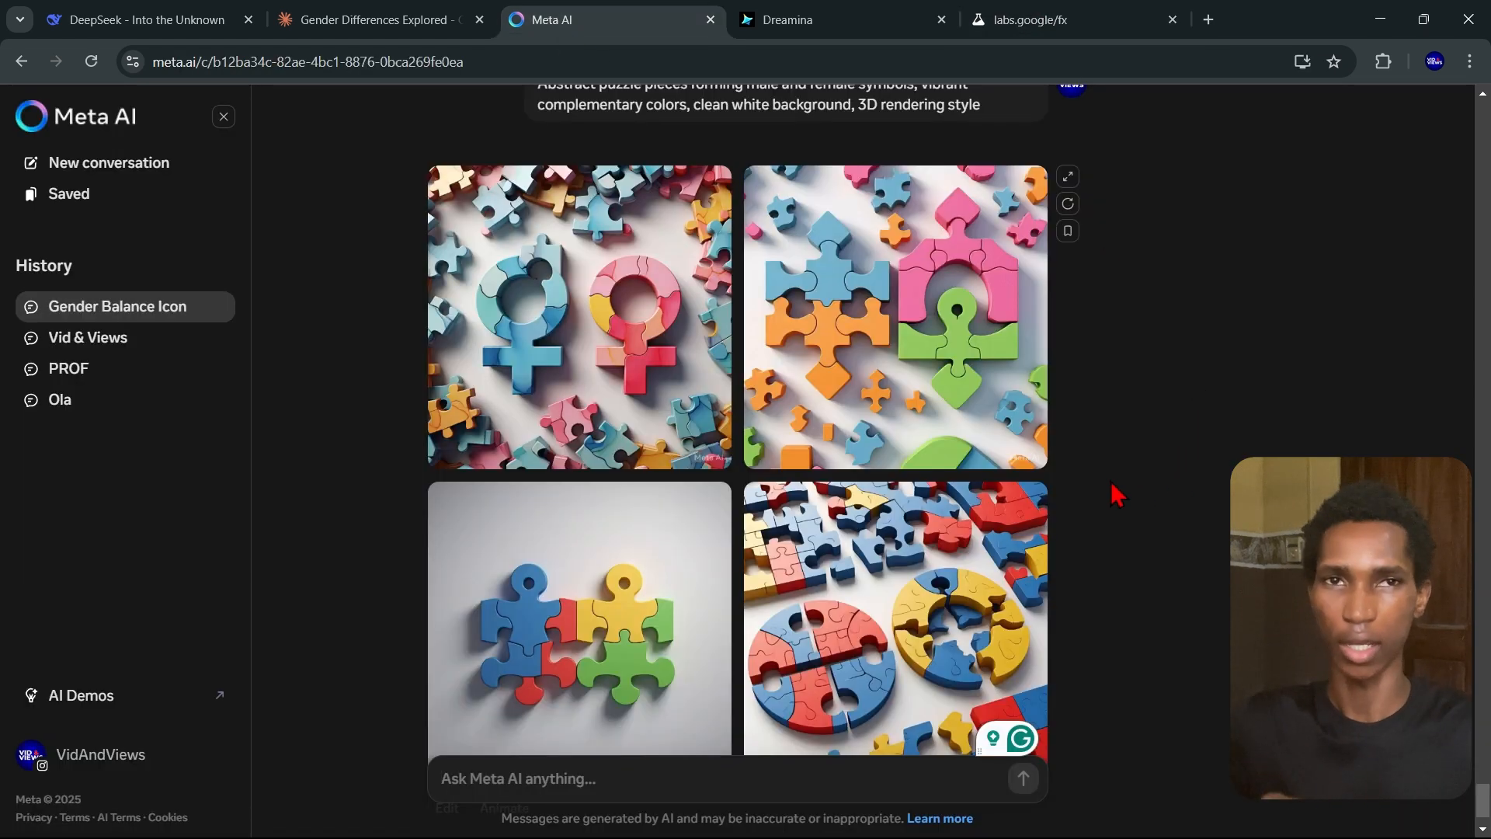
{"action": "scroll", "coordinate": [1088, 540], "scroll_direction": "up", "scroll_amount": 5}
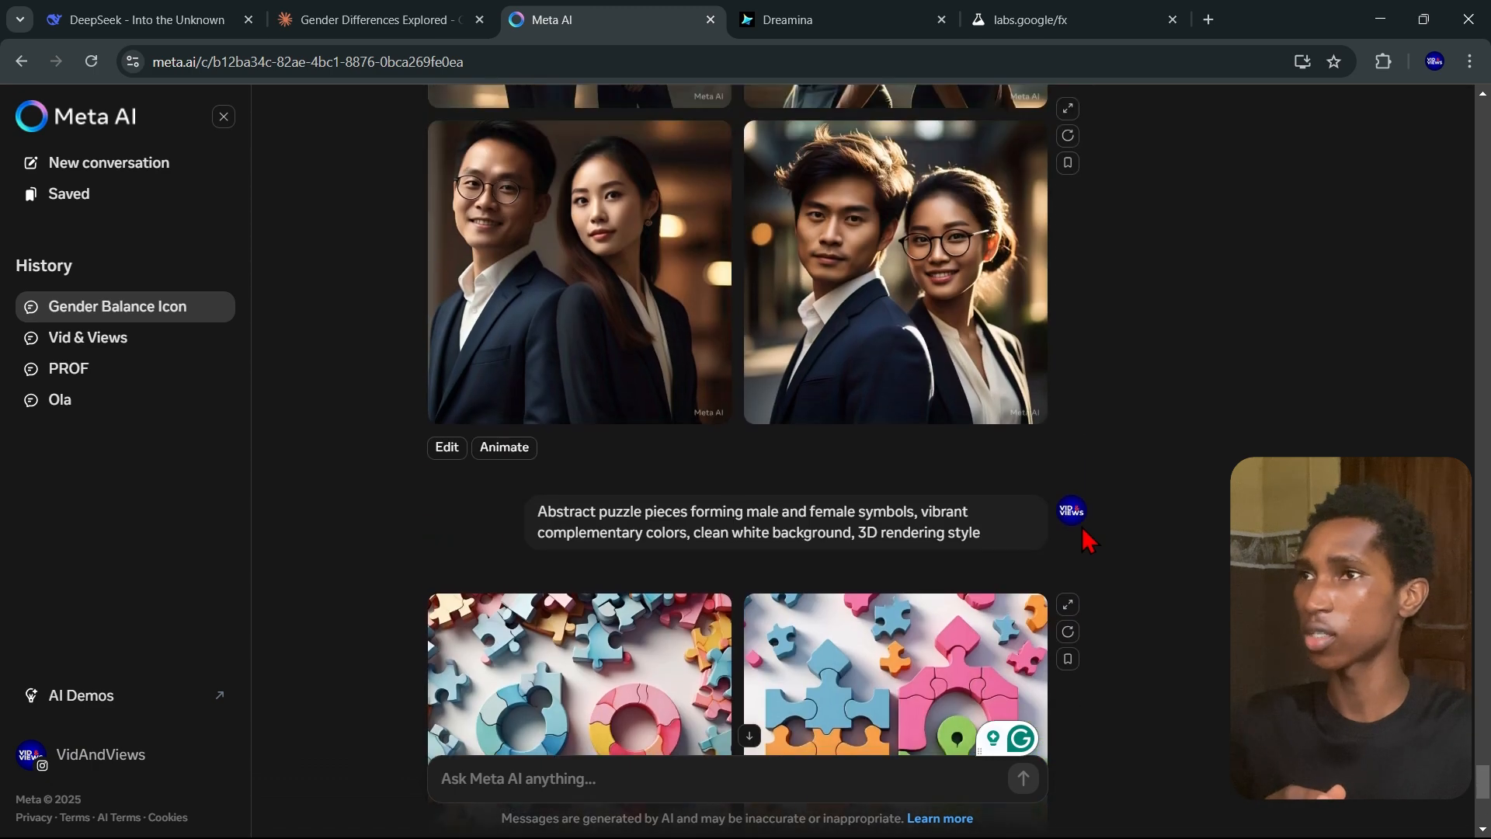
{"action": "scroll", "coordinate": [1088, 540], "scroll_direction": "up", "scroll_amount": 12}
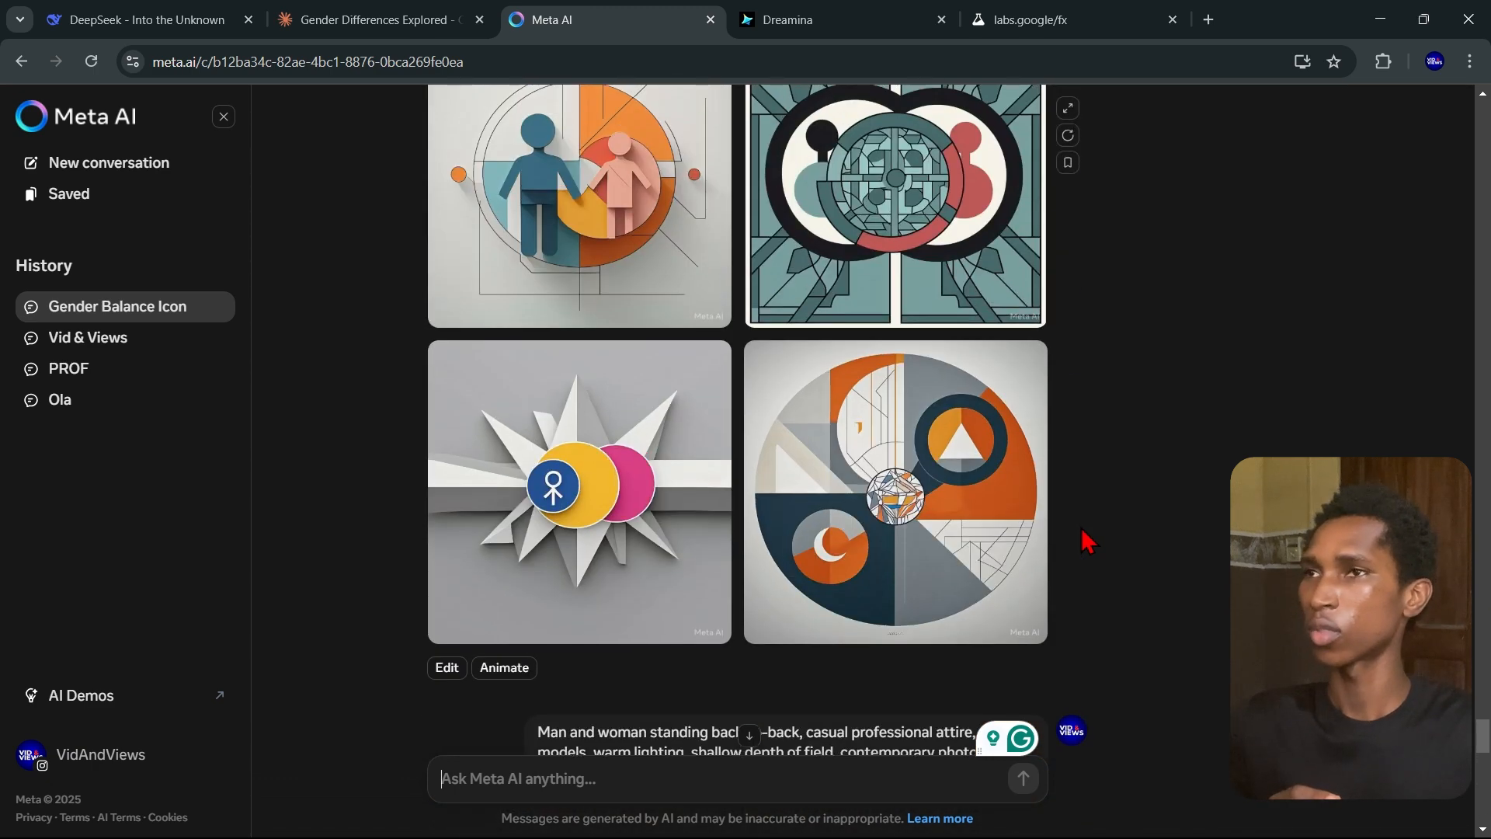
{"action": "scroll", "coordinate": [1089, 540], "scroll_direction": "up", "scroll_amount": 10}
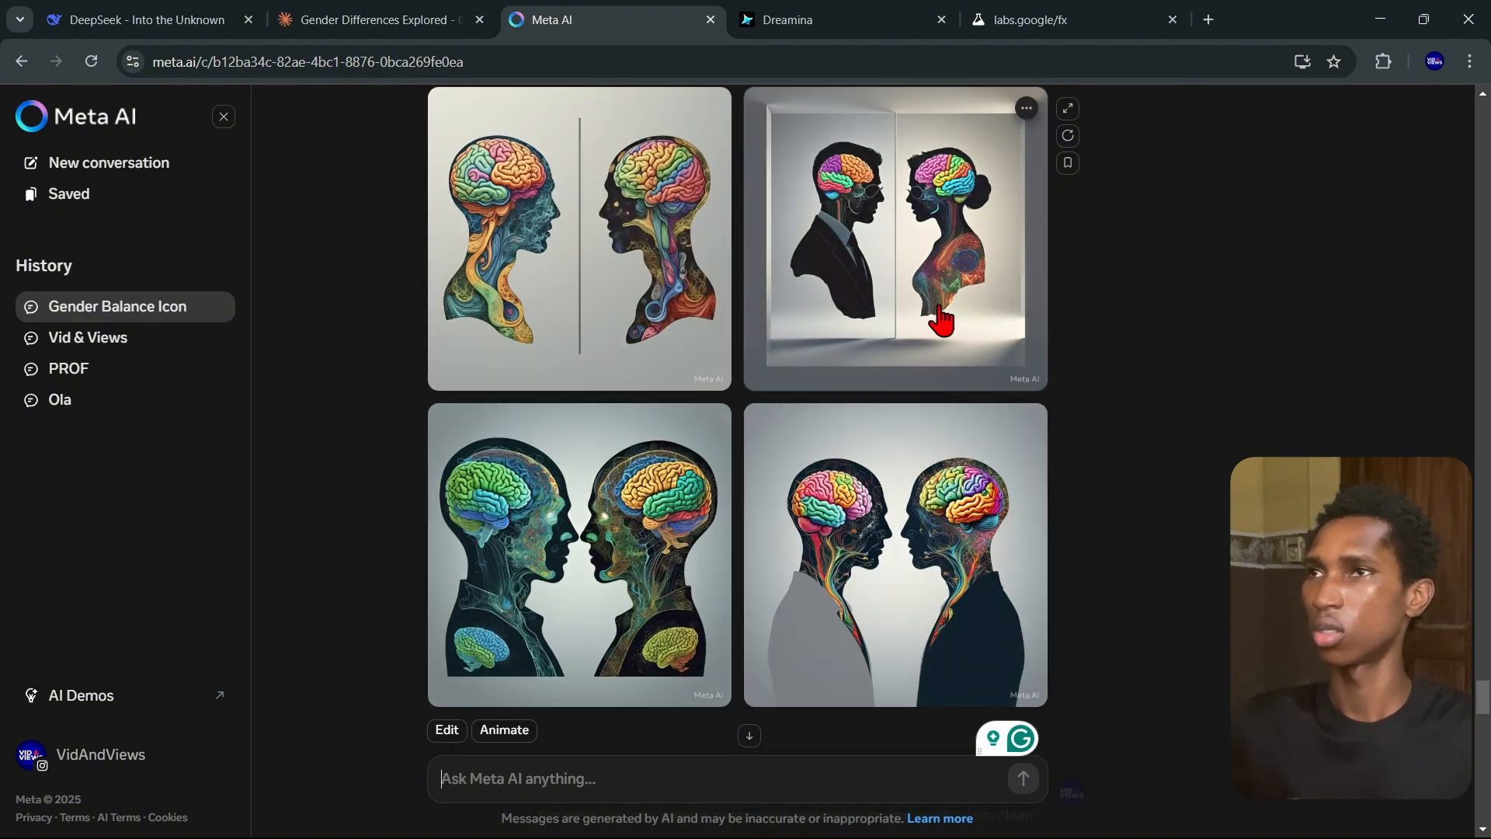
{"action": "scroll", "coordinate": [1098, 403], "scroll_direction": "up", "scroll_amount": 8}
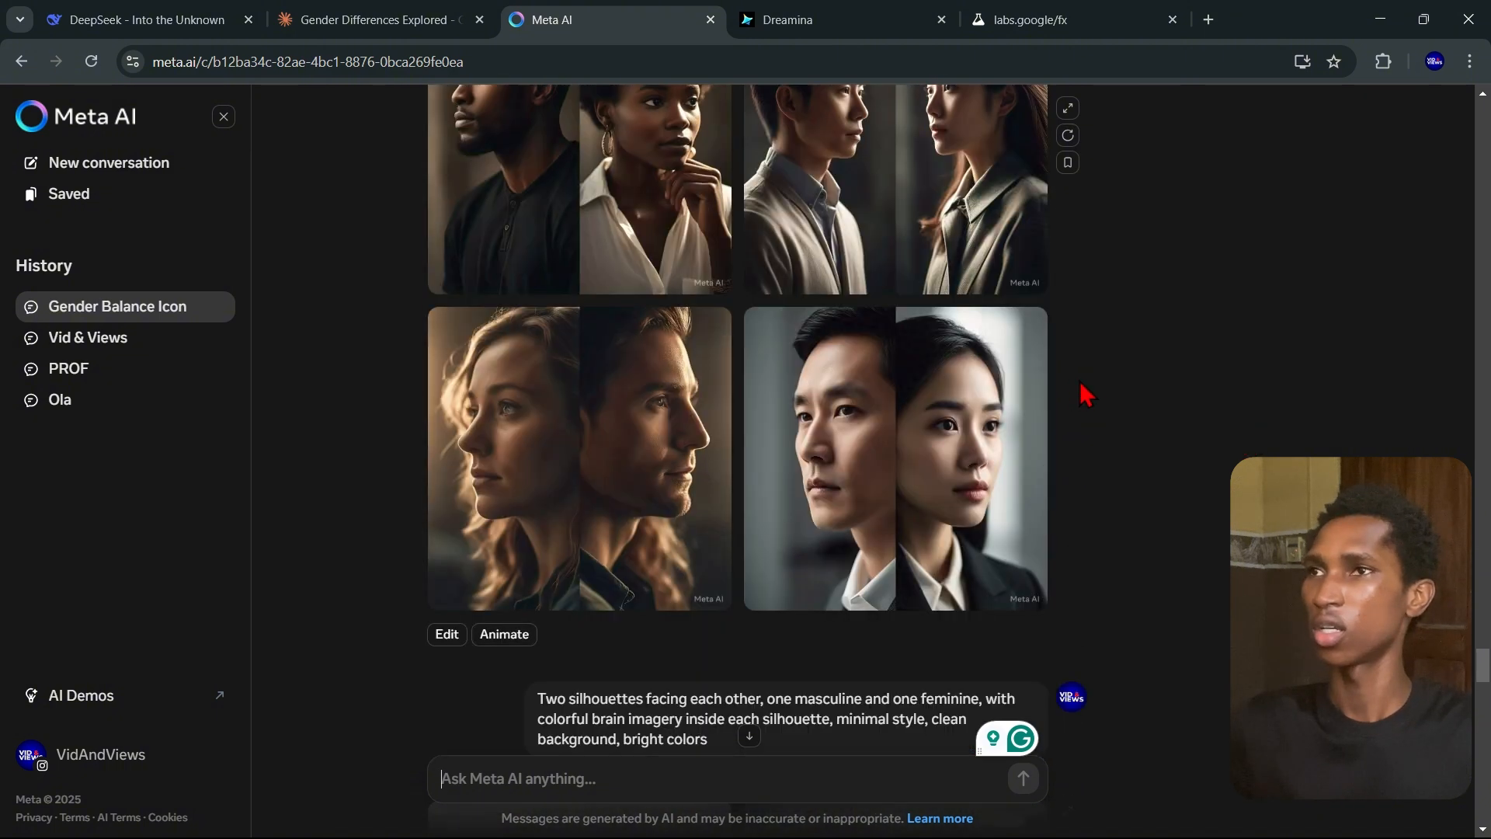
{"action": "scroll", "coordinate": [1080, 381], "scroll_direction": "up", "scroll_amount": 3}
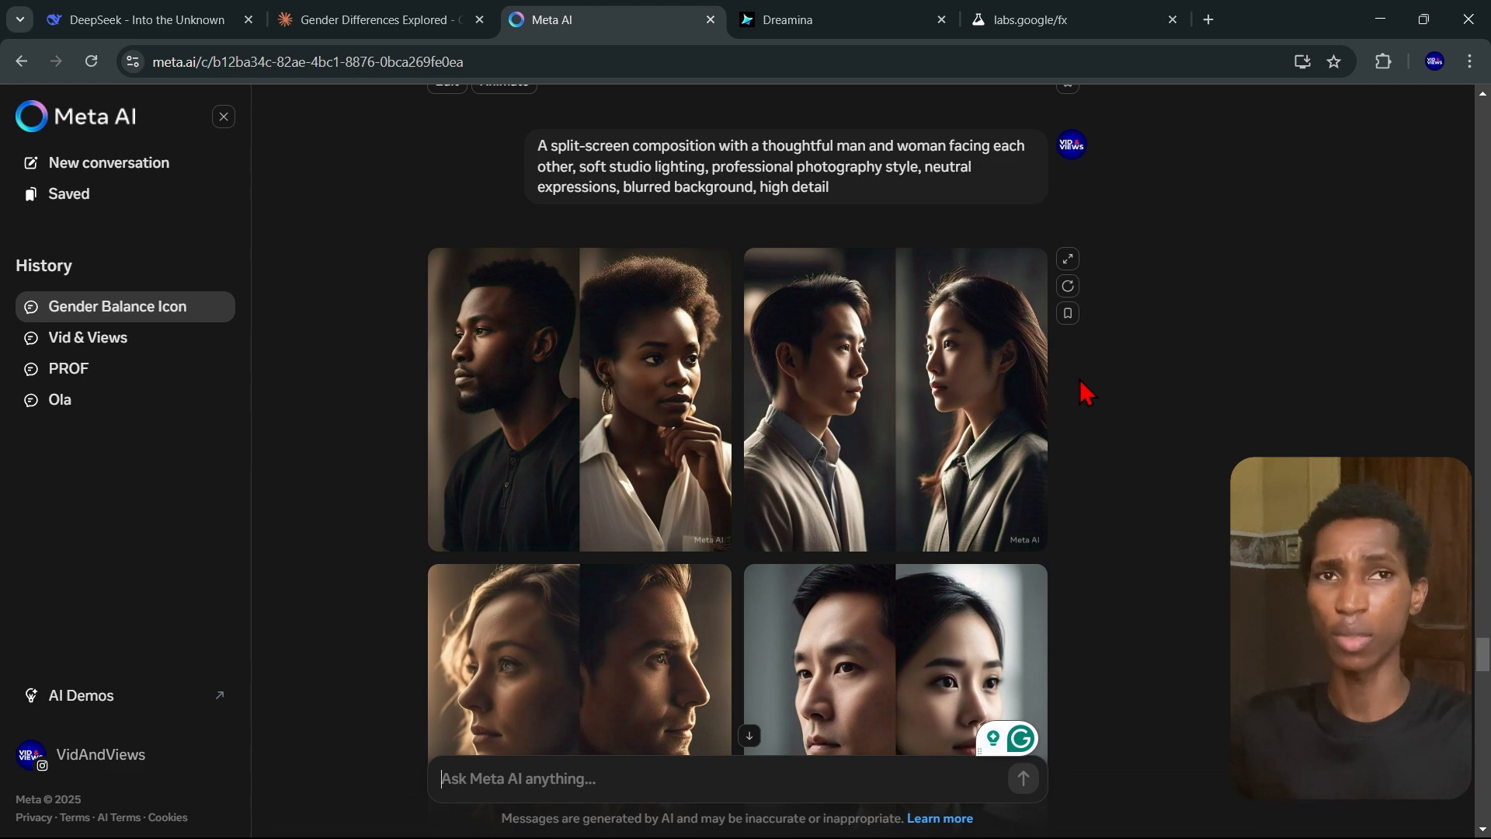
{"action": "scroll", "coordinate": [1085, 392], "scroll_direction": "up", "scroll_amount": 3}
{"action": "scroll", "coordinate": [1196, 371], "scroll_direction": "up", "scroll_amount": 4}
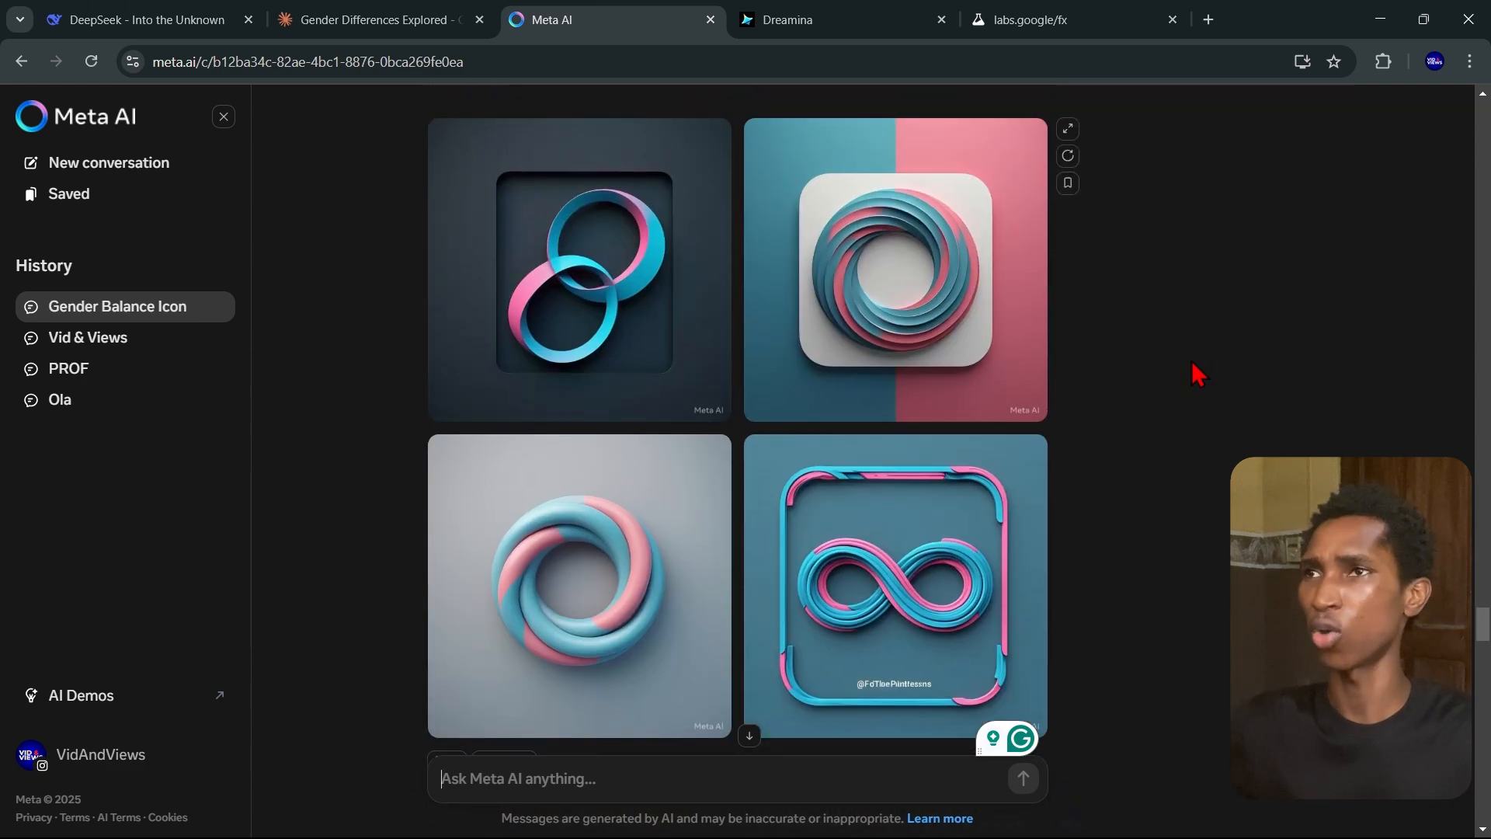
- Examine Meta AI's images for DeepSeek's prompts, including the handshake, the two brains and the DNA strands, through to the conversation's latest images
{"action": "scroll", "coordinate": [1165, 353], "scroll_direction": "down", "scroll_amount": 10}
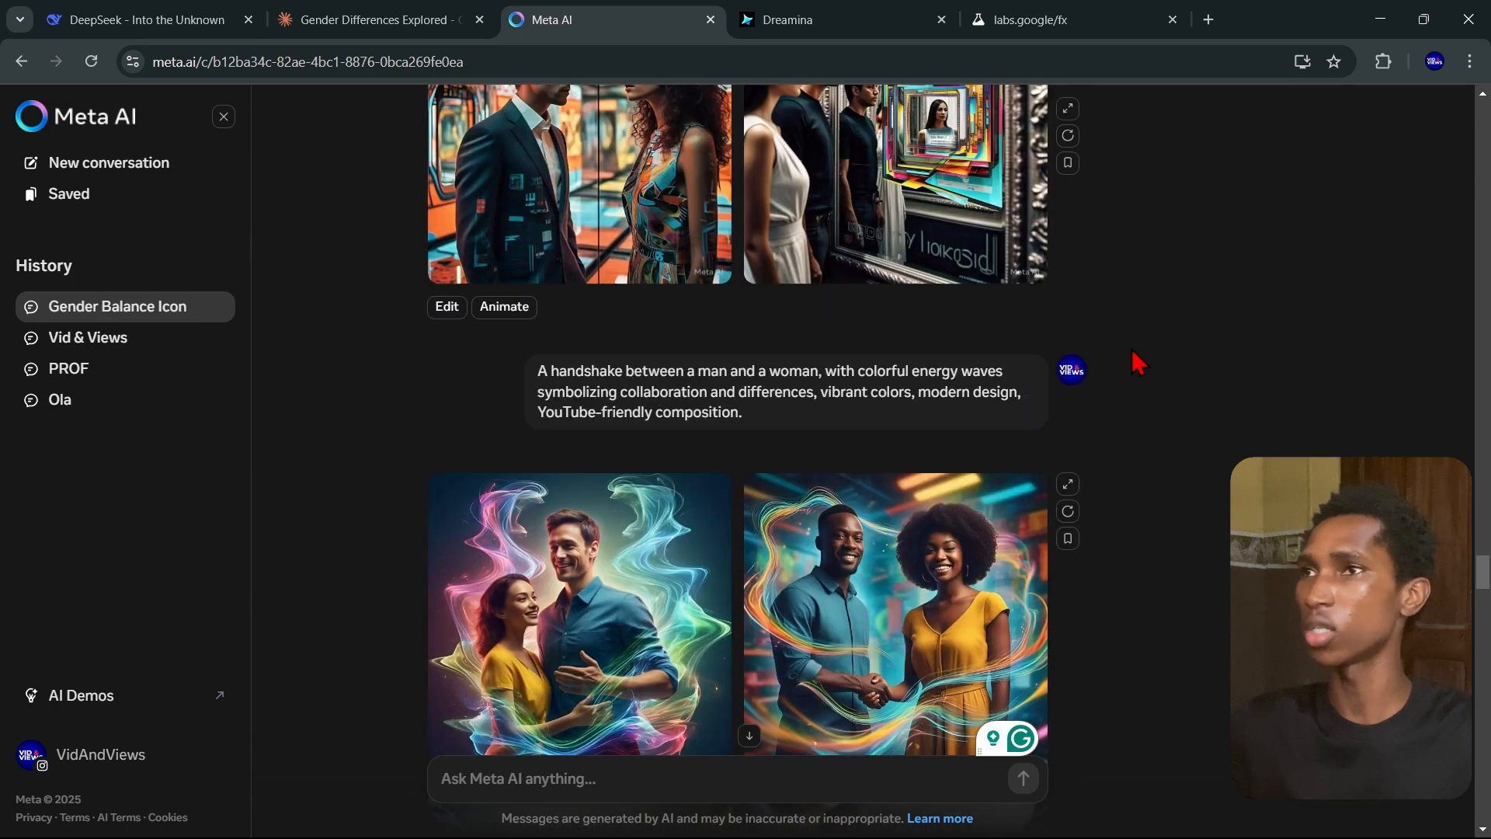
{"action": "scroll", "coordinate": [1138, 365], "scroll_direction": "down", "scroll_amount": 5}
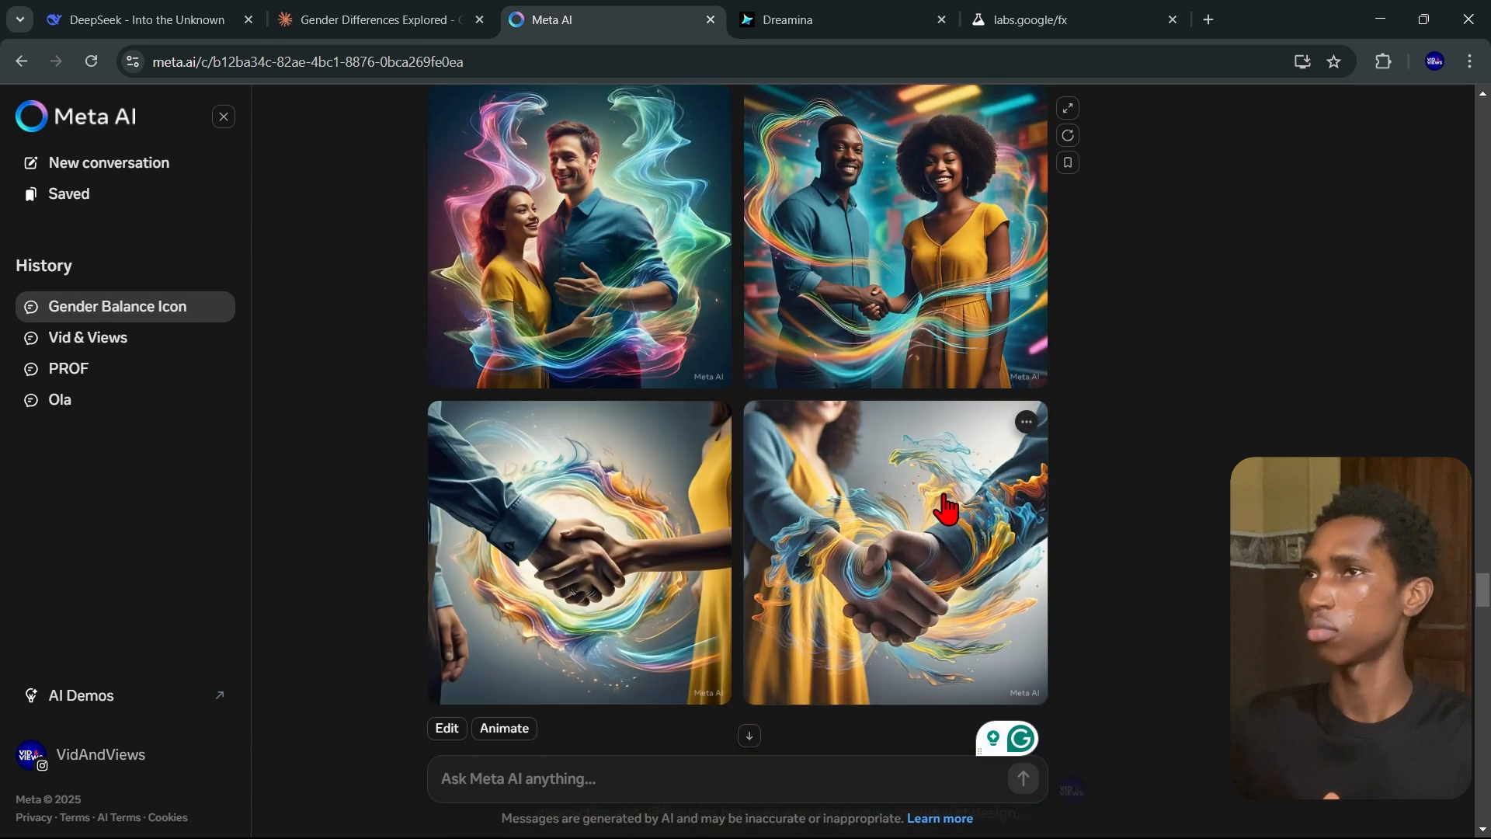
{"action": "scroll", "coordinate": [1153, 505], "scroll_direction": "down", "scroll_amount": 15}
{"action": "scroll", "coordinate": [777, 494], "scroll_direction": "down", "scroll_amount": 15}
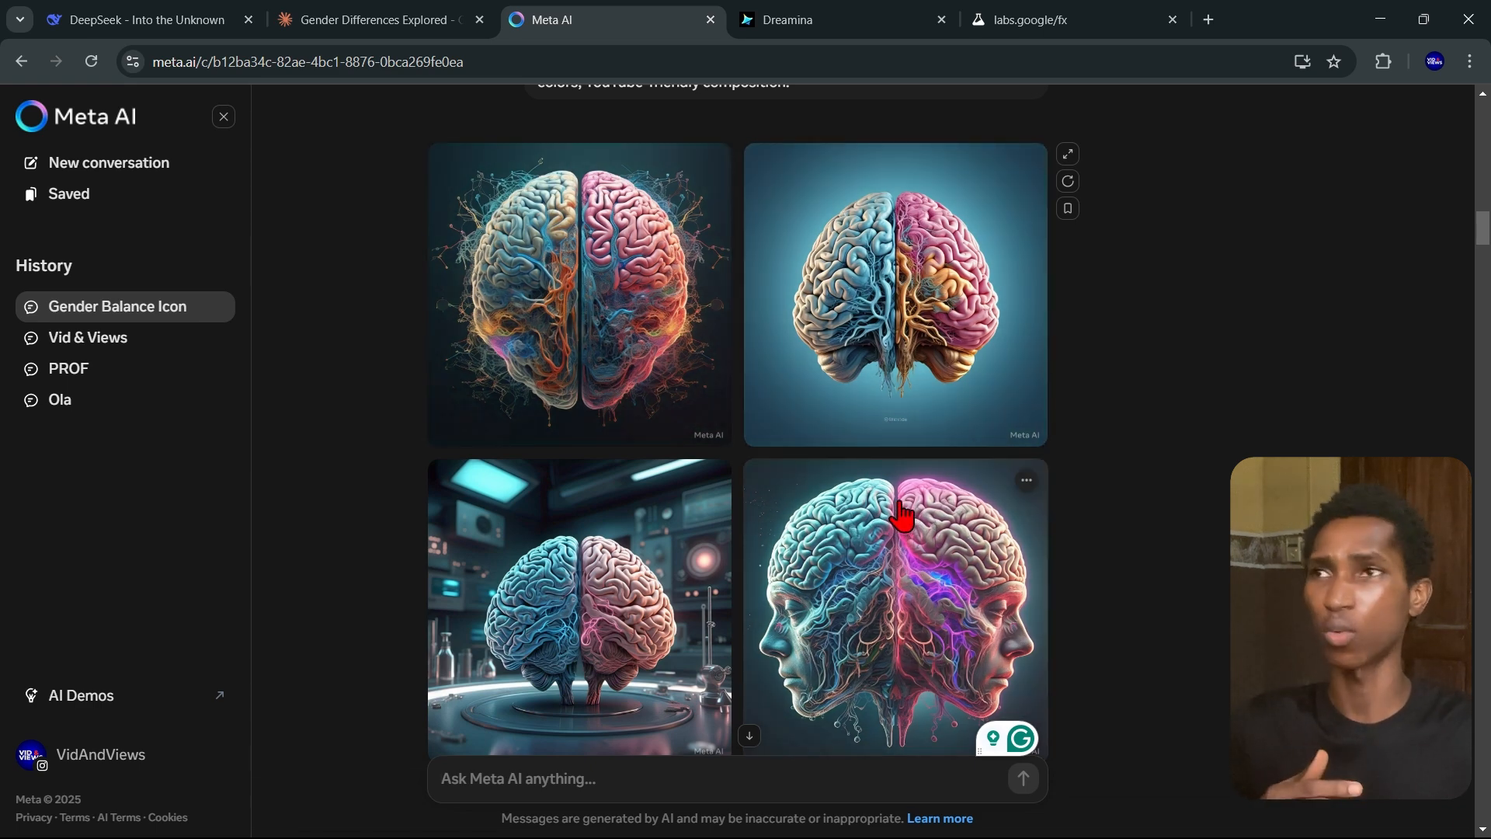
{"action": "scroll", "coordinate": [901, 517], "scroll_direction": "up", "scroll_amount": 15}
{"action": "scroll", "coordinate": [940, 504], "scroll_direction": "down", "scroll_amount": 20}
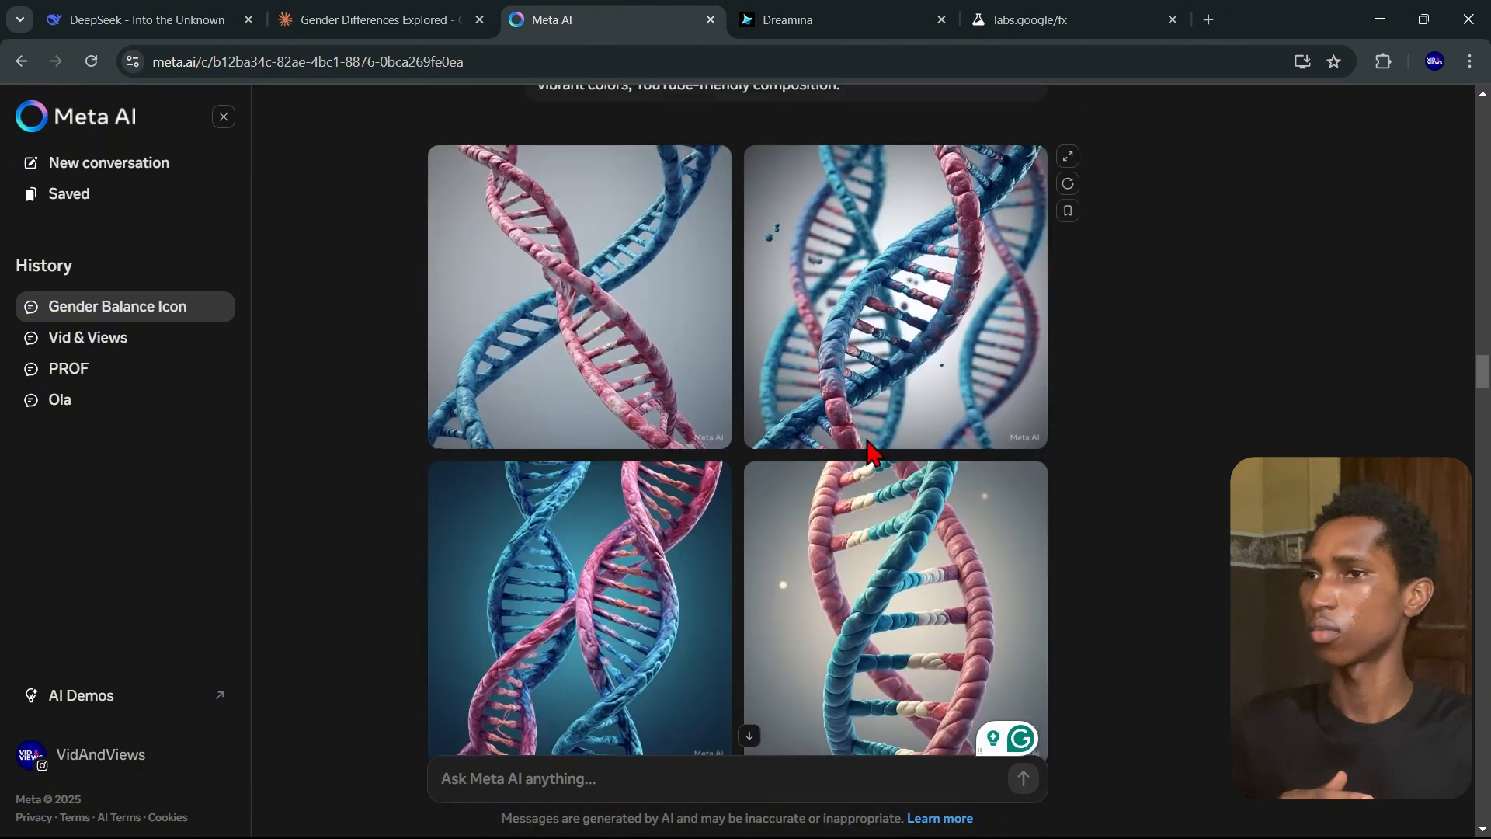
{"action": "scroll", "coordinate": [864, 455], "scroll_direction": "down", "scroll_amount": 20}
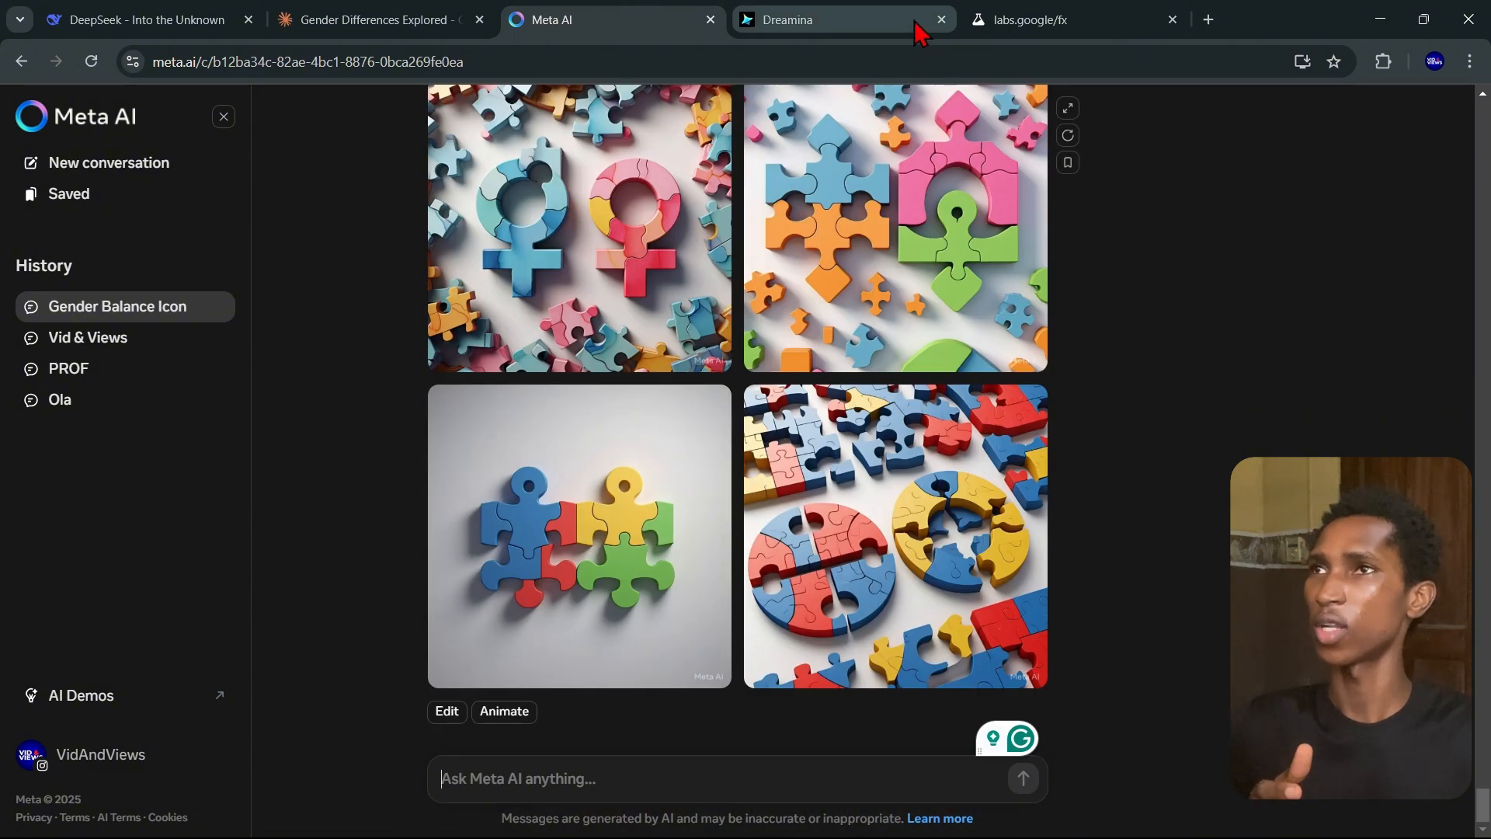
- Switch to Dreamina and review its back-to-back couple, Venn diagram, brain silhouette, infinity loop and handshake images
{"action": "left_click", "coordinate": [917, 23]}
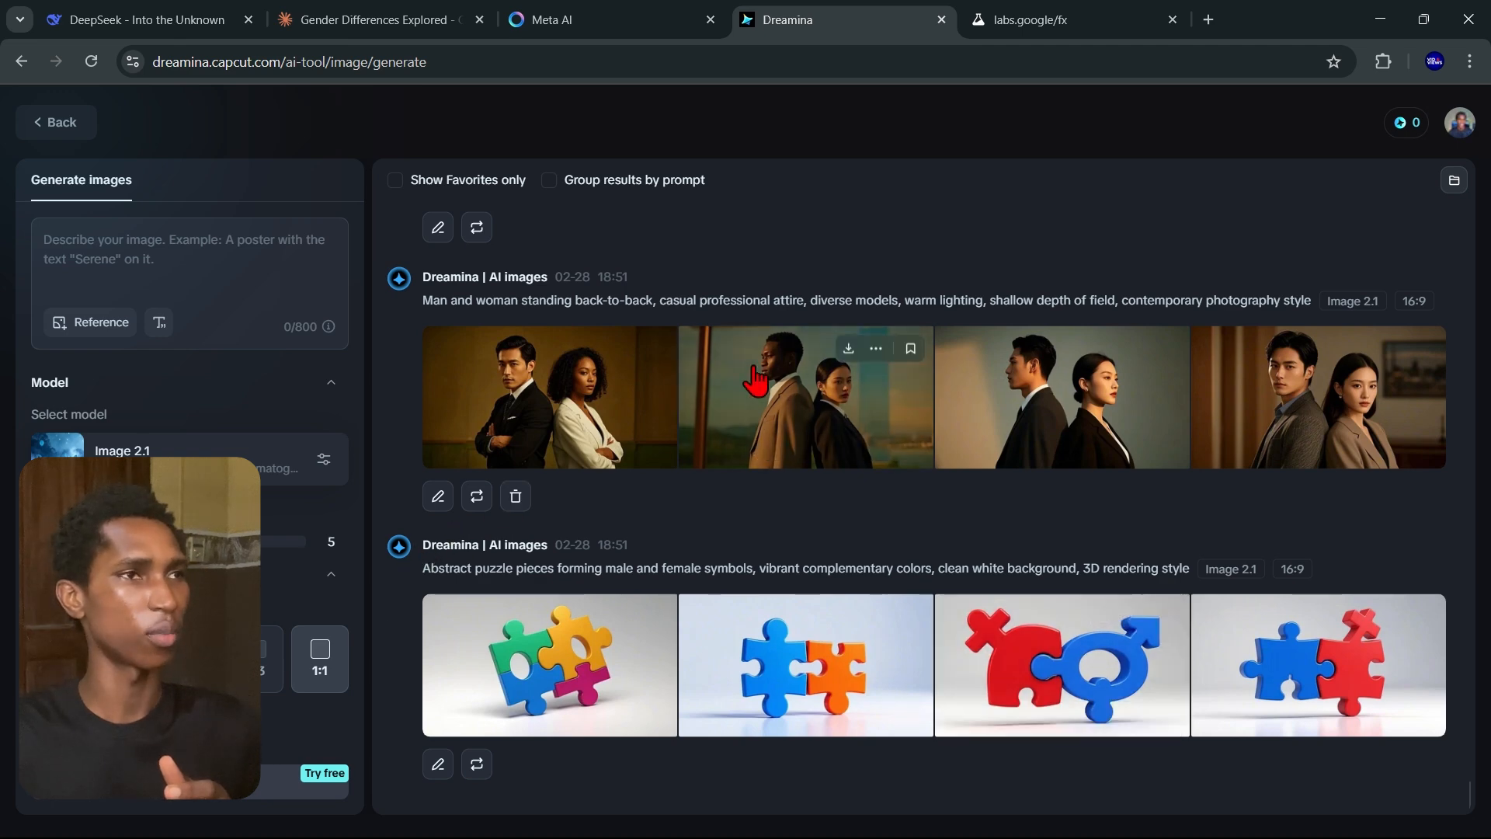
{"action": "scroll", "coordinate": [981, 526], "scroll_direction": "up", "scroll_amount": 5}
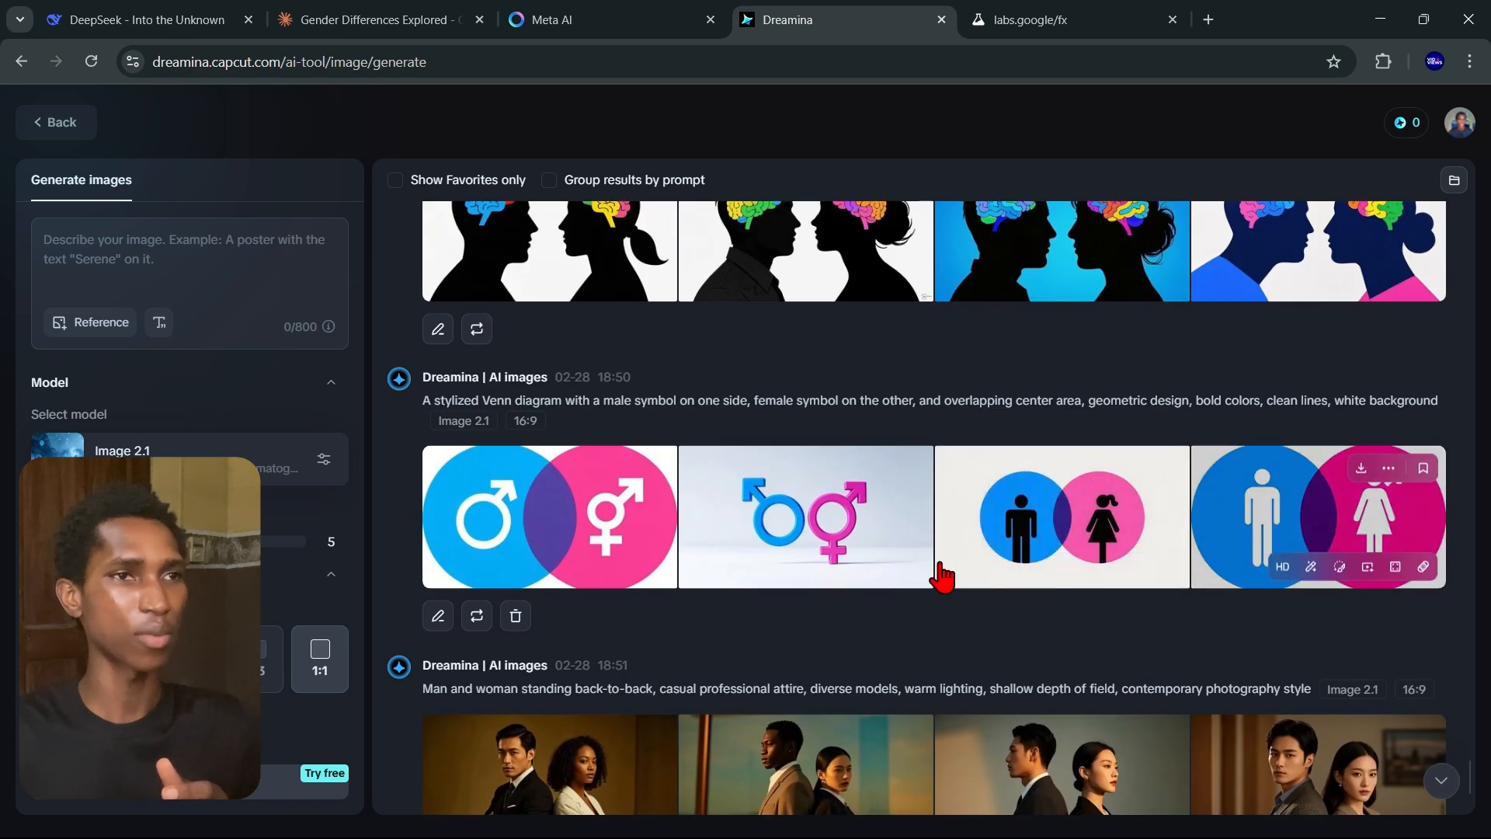
{"action": "scroll", "coordinate": [733, 366], "scroll_direction": "up", "scroll_amount": 2}
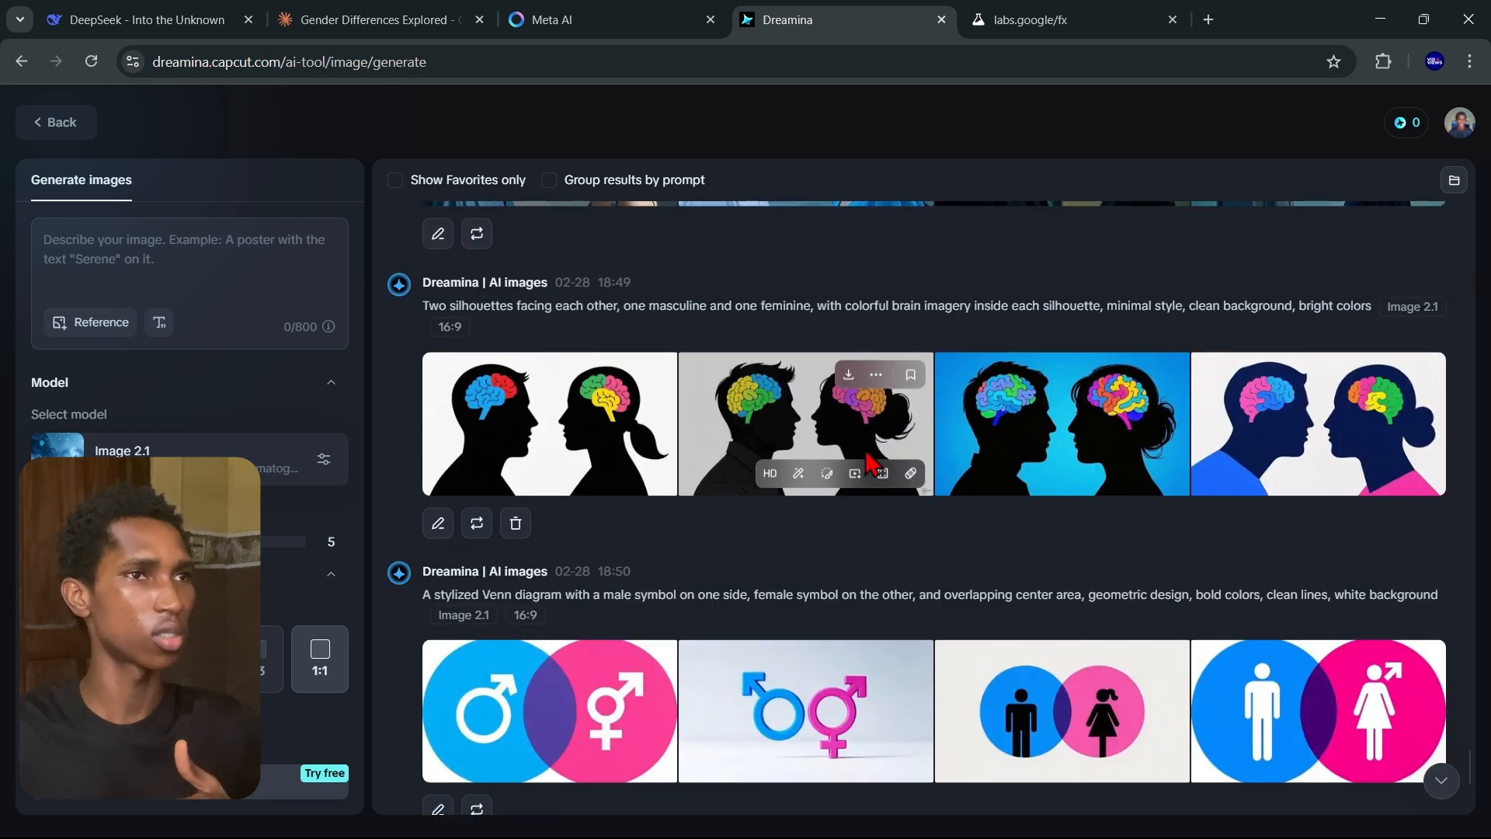
{"action": "scroll", "coordinate": [870, 464], "scroll_direction": "up", "scroll_amount": 3}
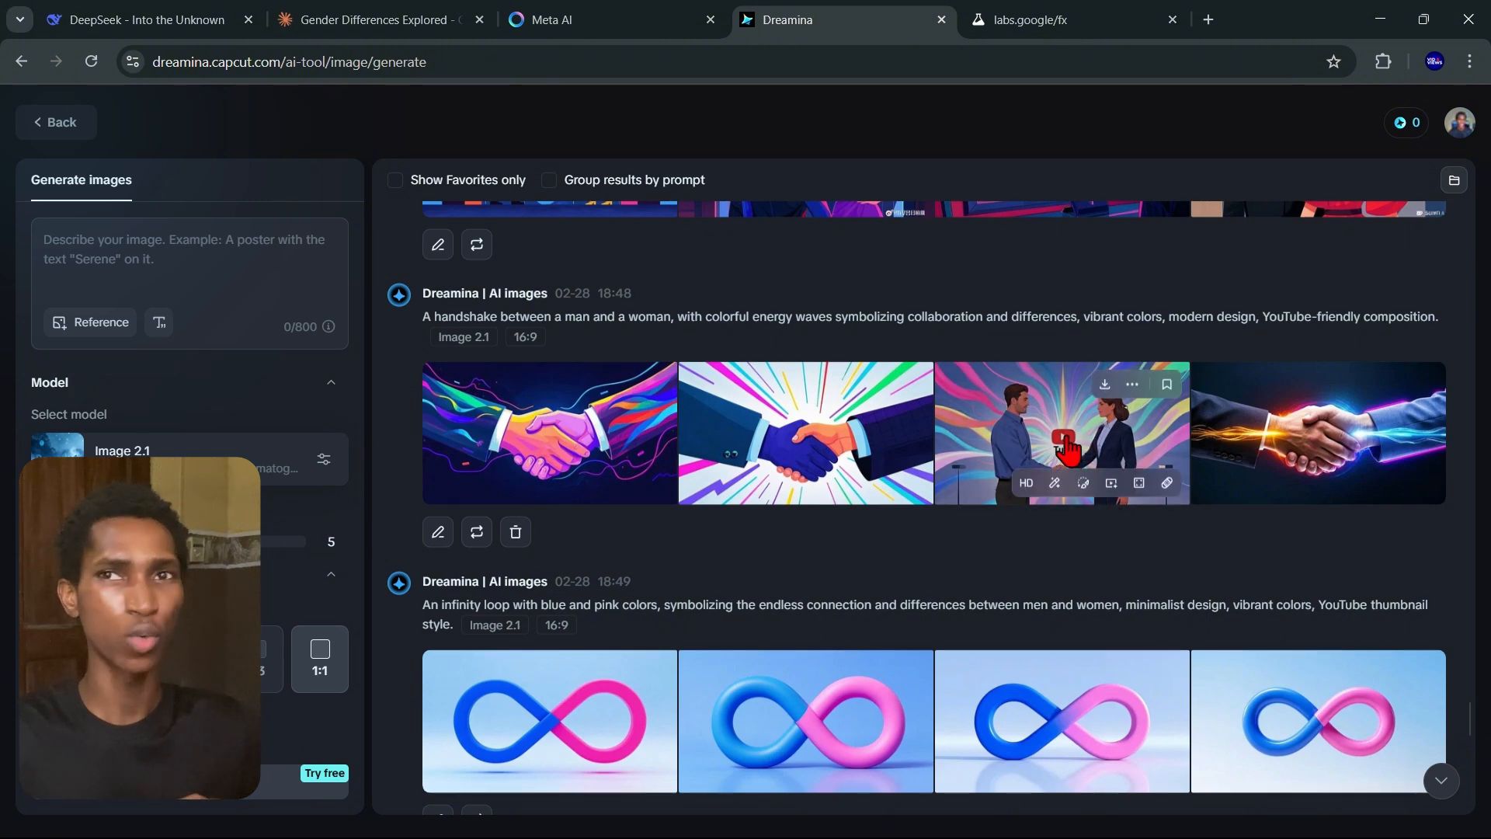
- Compare the original thumbnail request and prompt list in the Claude chat with Dreamina's handshake images
{"action": "left_click", "coordinate": [358, 24]}
{"action": "scroll", "coordinate": [1072, 429], "scroll_direction": "up", "scroll_amount": 3}
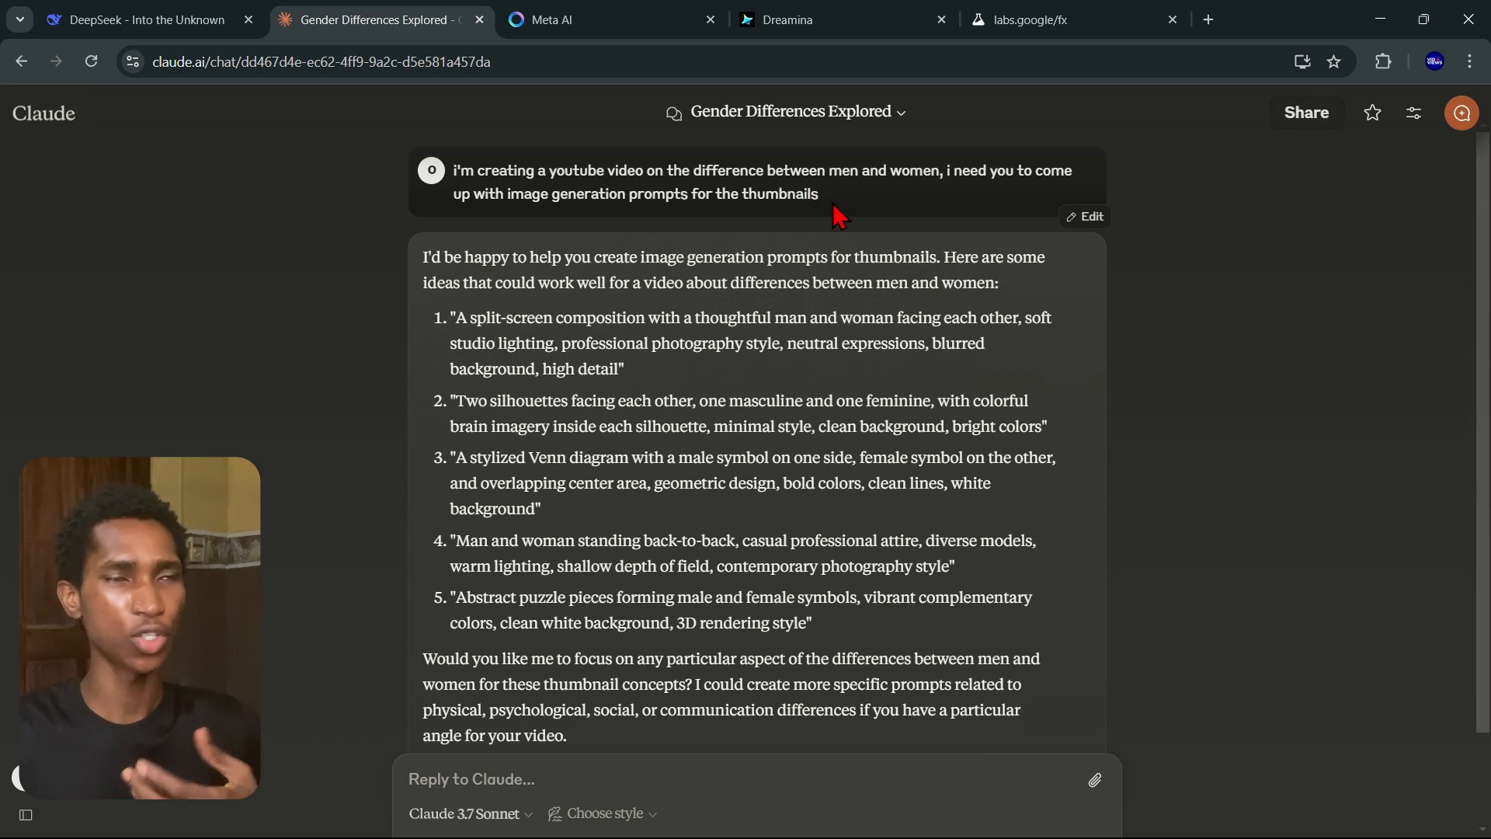
{"action": "left_click", "coordinate": [893, 21]}
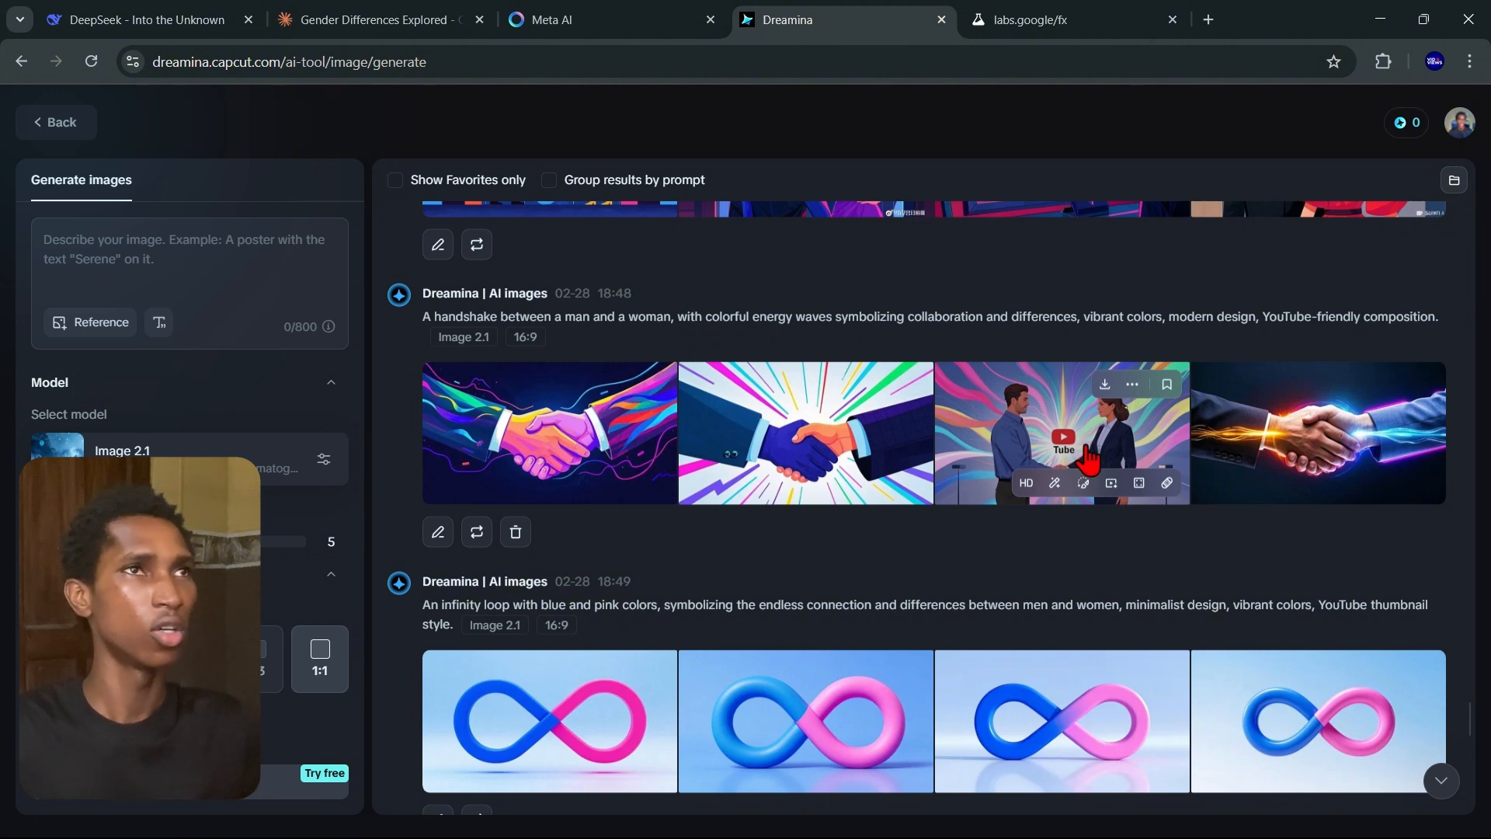
- Switch to labs.google/fx and review the ImageFX library's February 28, 2025 images down to the balanced scales
{"action": "left_click", "coordinate": [1058, 32]}
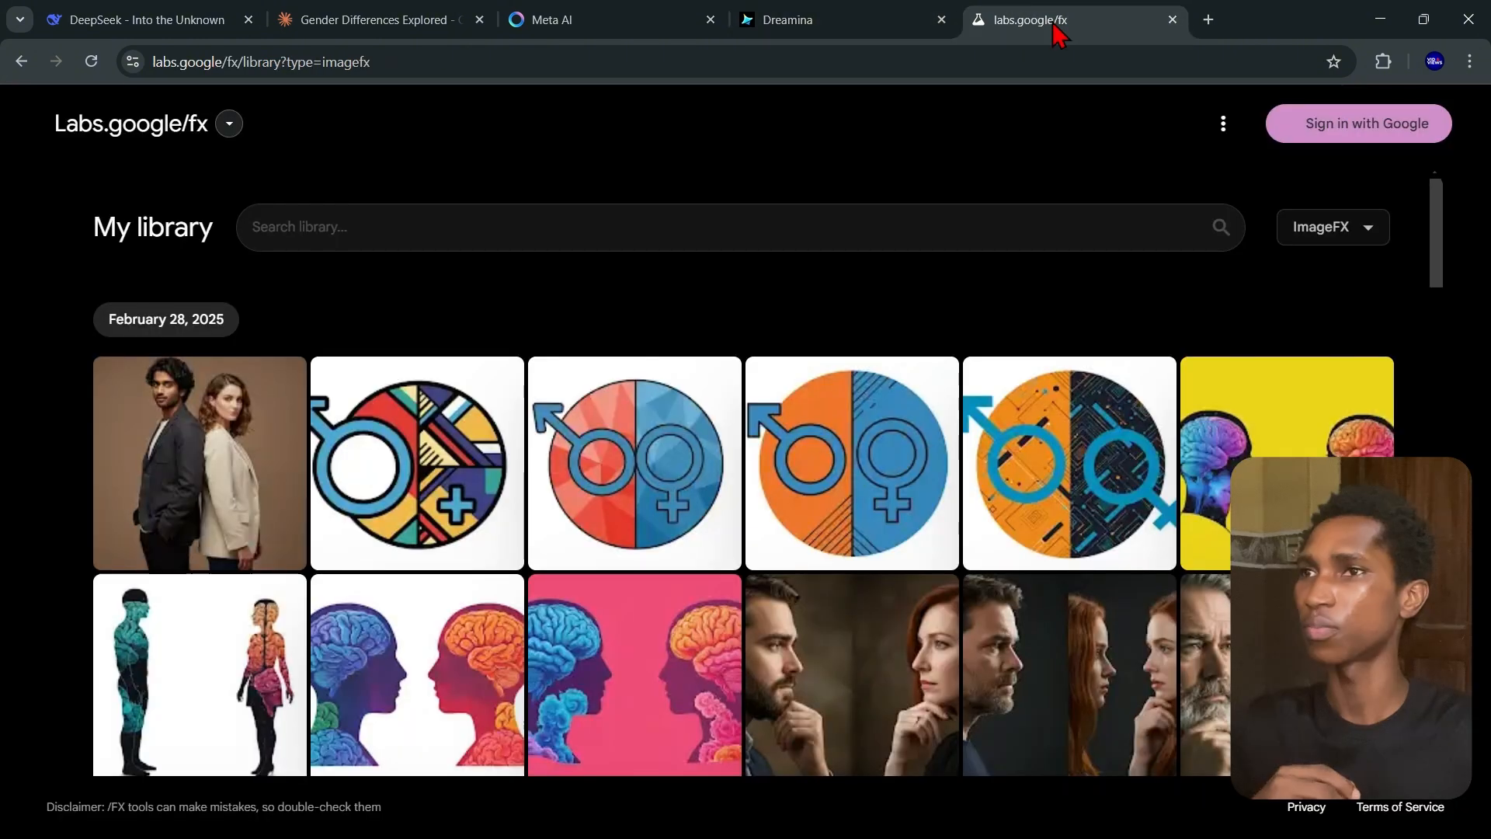
{"action": "scroll", "coordinate": [823, 416], "scroll_direction": "down", "scroll_amount": 5}
{"action": "scroll", "coordinate": [825, 416], "scroll_direction": "down", "scroll_amount": 13}
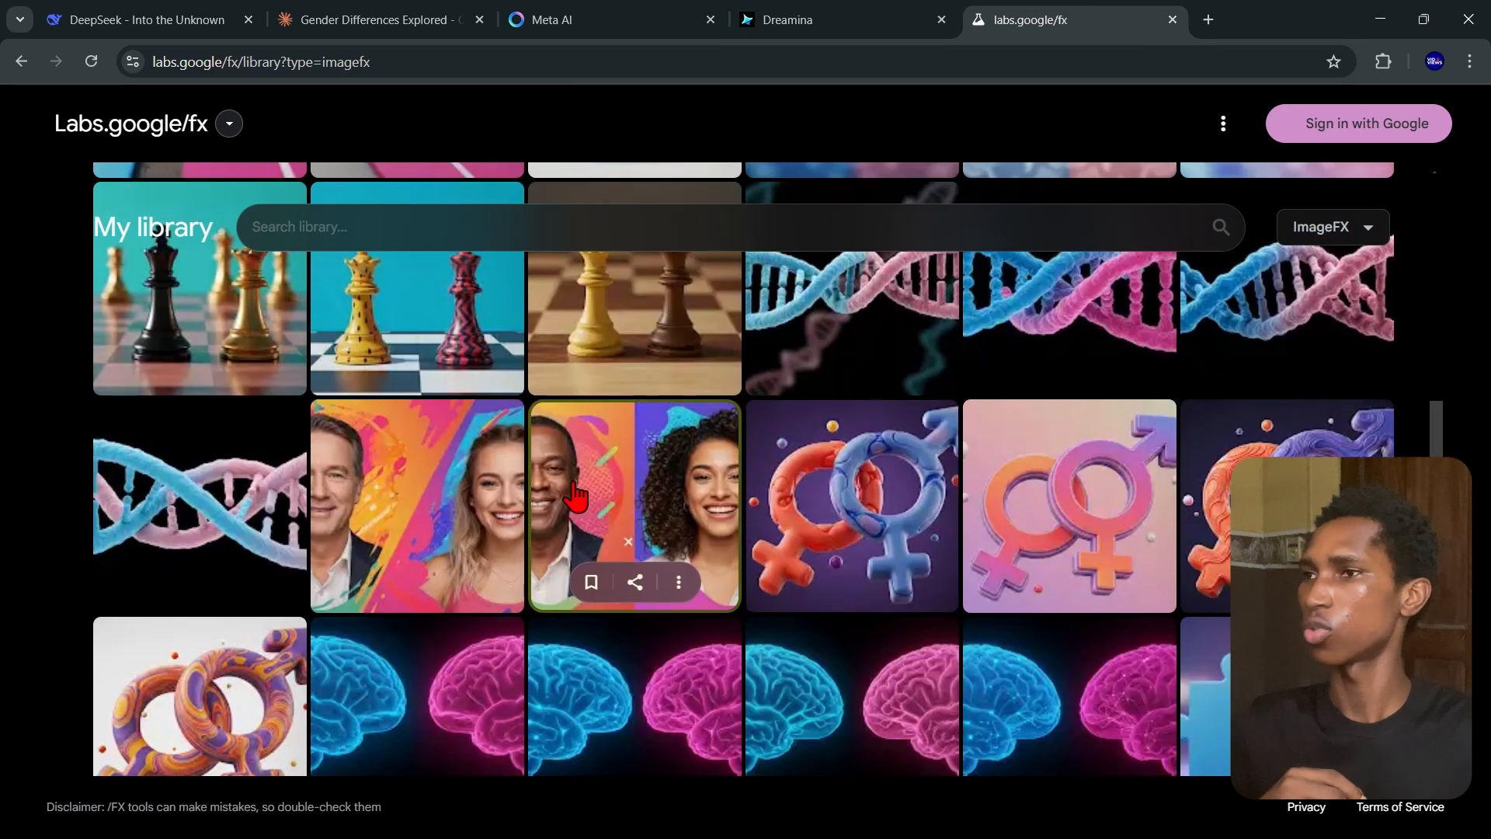
{"action": "scroll", "coordinate": [609, 473], "scroll_direction": "down", "scroll_amount": 2}
{"action": "scroll", "coordinate": [775, 440], "scroll_direction": "down", "scroll_amount": 4}
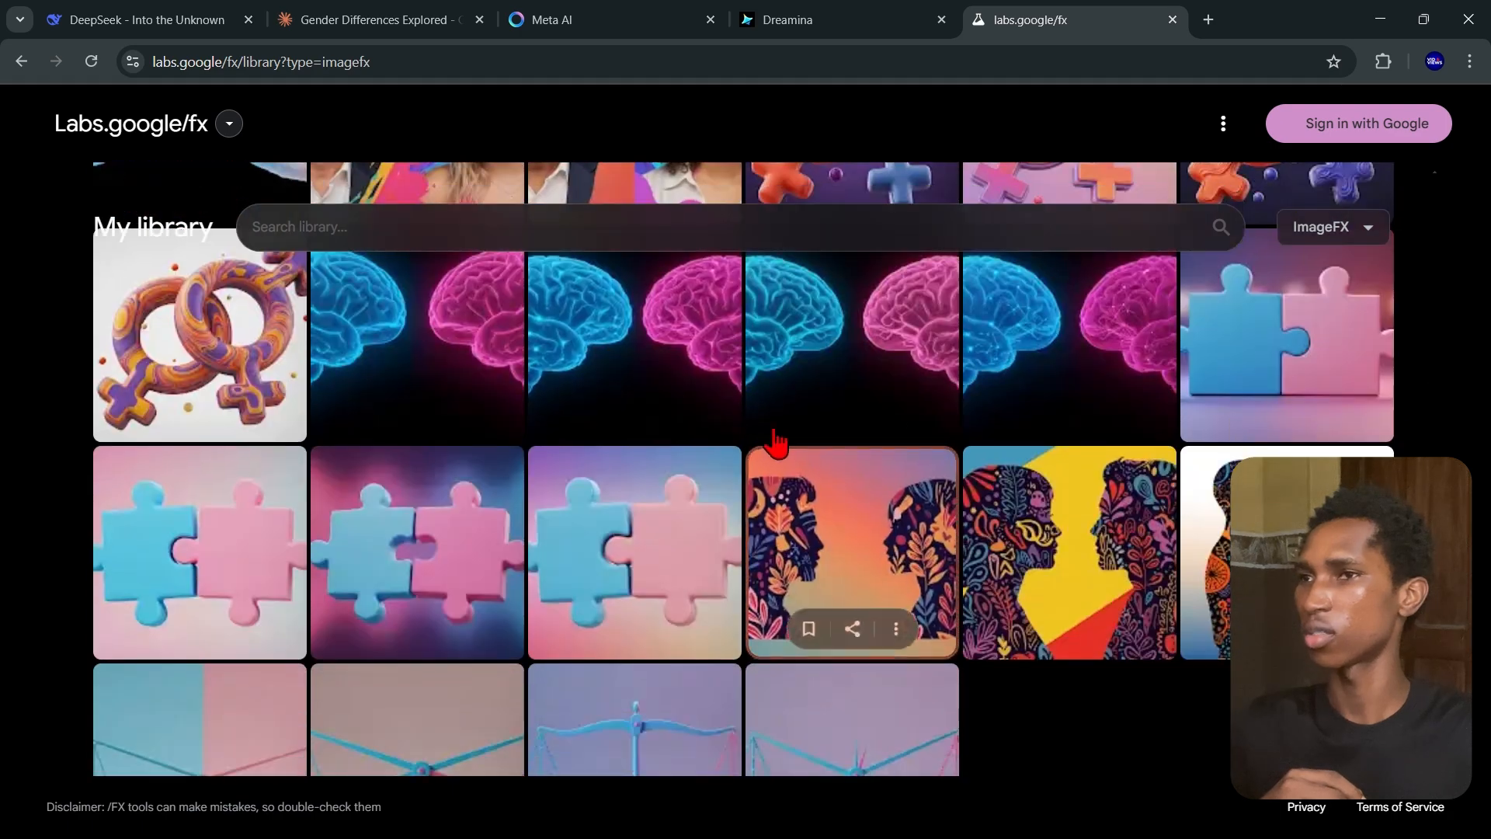
{"action": "scroll", "coordinate": [991, 388], "scroll_direction": "down", "scroll_amount": 5}
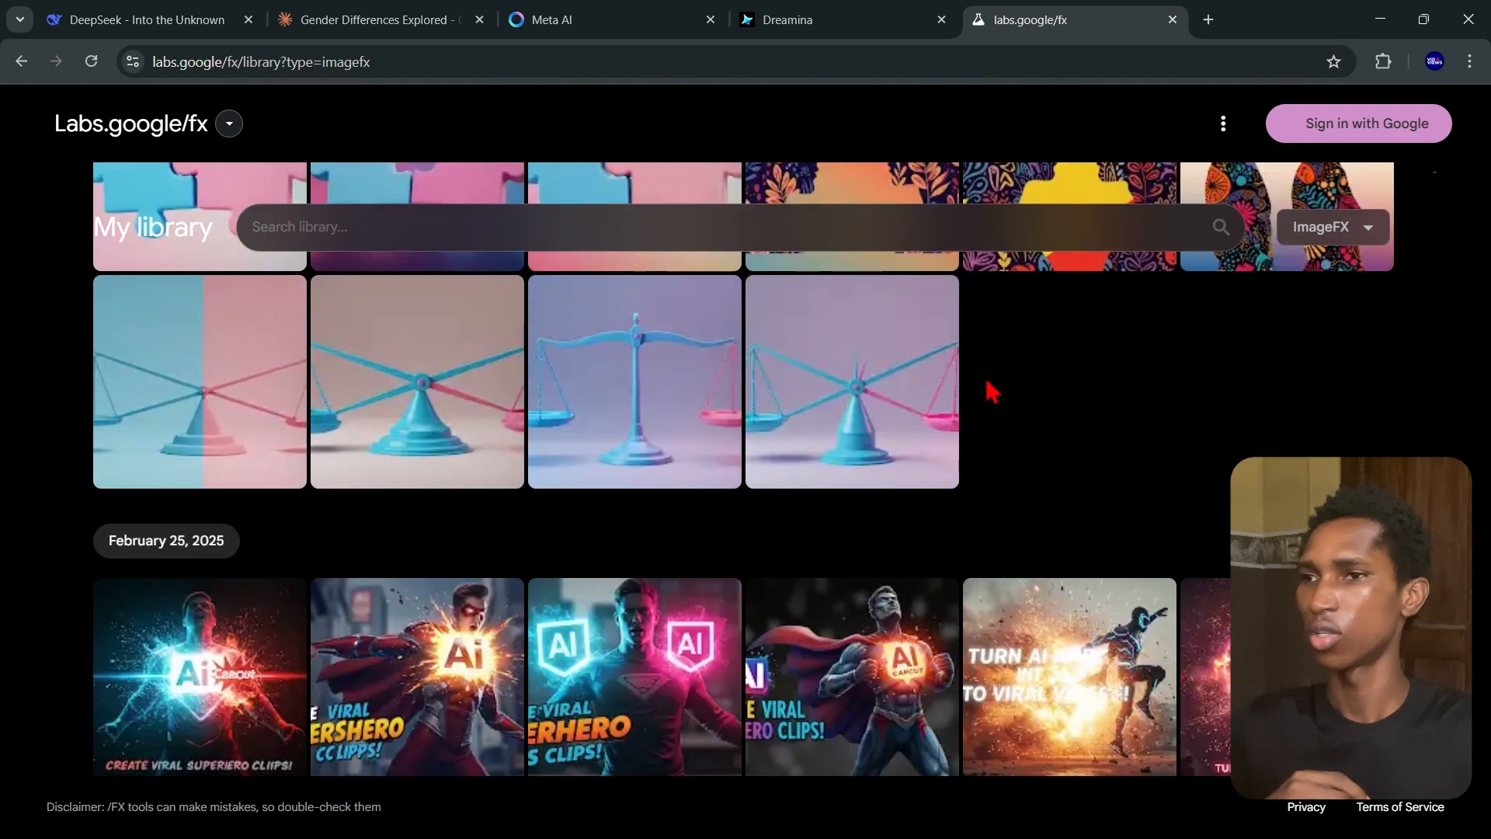
{"action": "scroll", "coordinate": [991, 388], "scroll_direction": "up", "scroll_amount": 5}
{"action": "scroll", "coordinate": [978, 379], "scroll_direction": "up", "scroll_amount": 6}
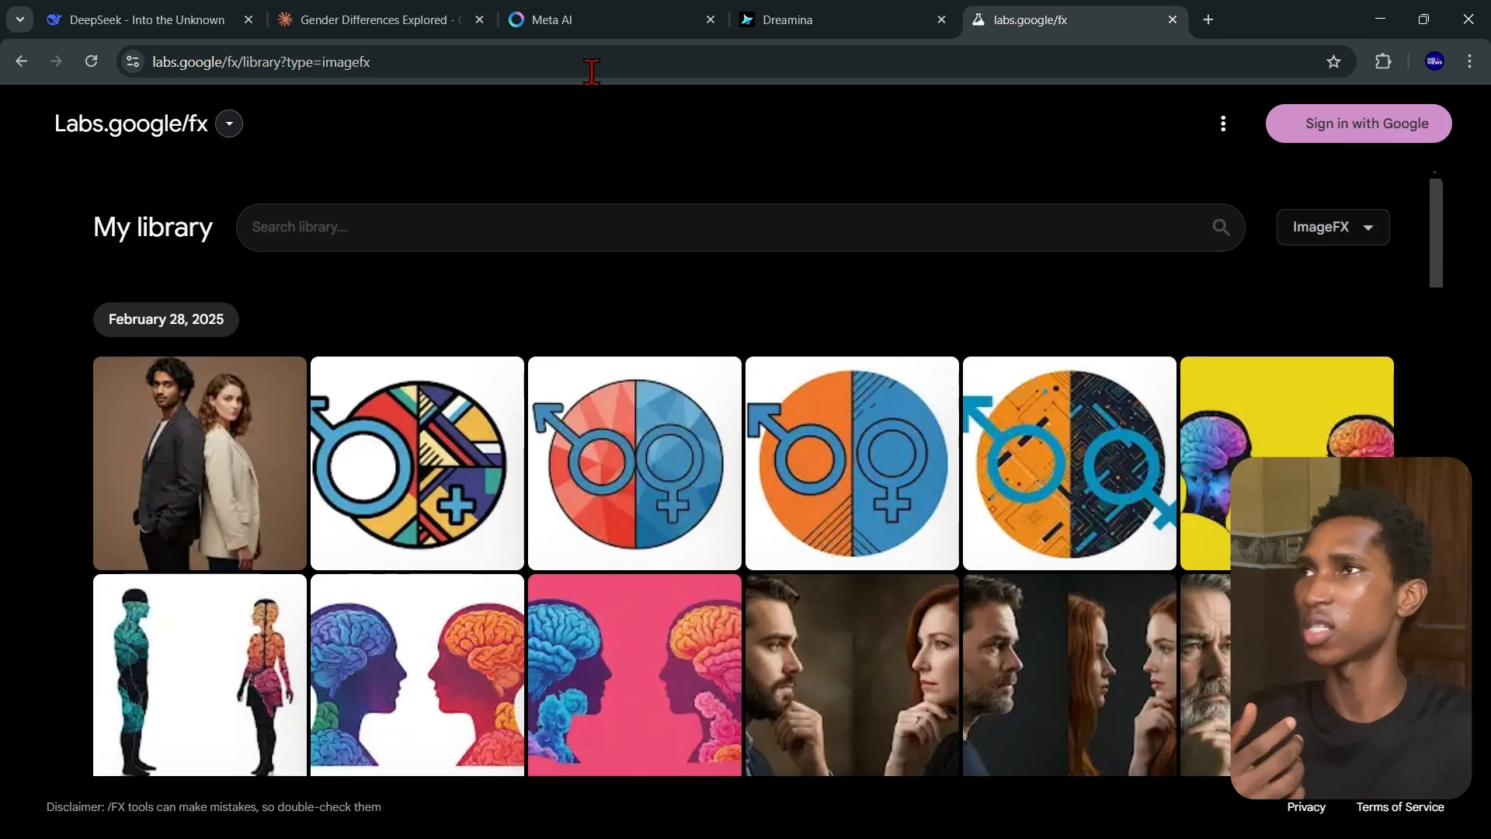
- Return to Dreamina and examine its results for DeepSeek's prompts, from the handshake back to the balanced scale and forward to the intertwined symbols
{"action": "left_click", "coordinate": [590, 19]}
{"action": "scroll", "coordinate": [936, 91], "scroll_direction": "up", "scroll_amount": 8}
{"action": "left_click", "coordinate": [878, 22]}
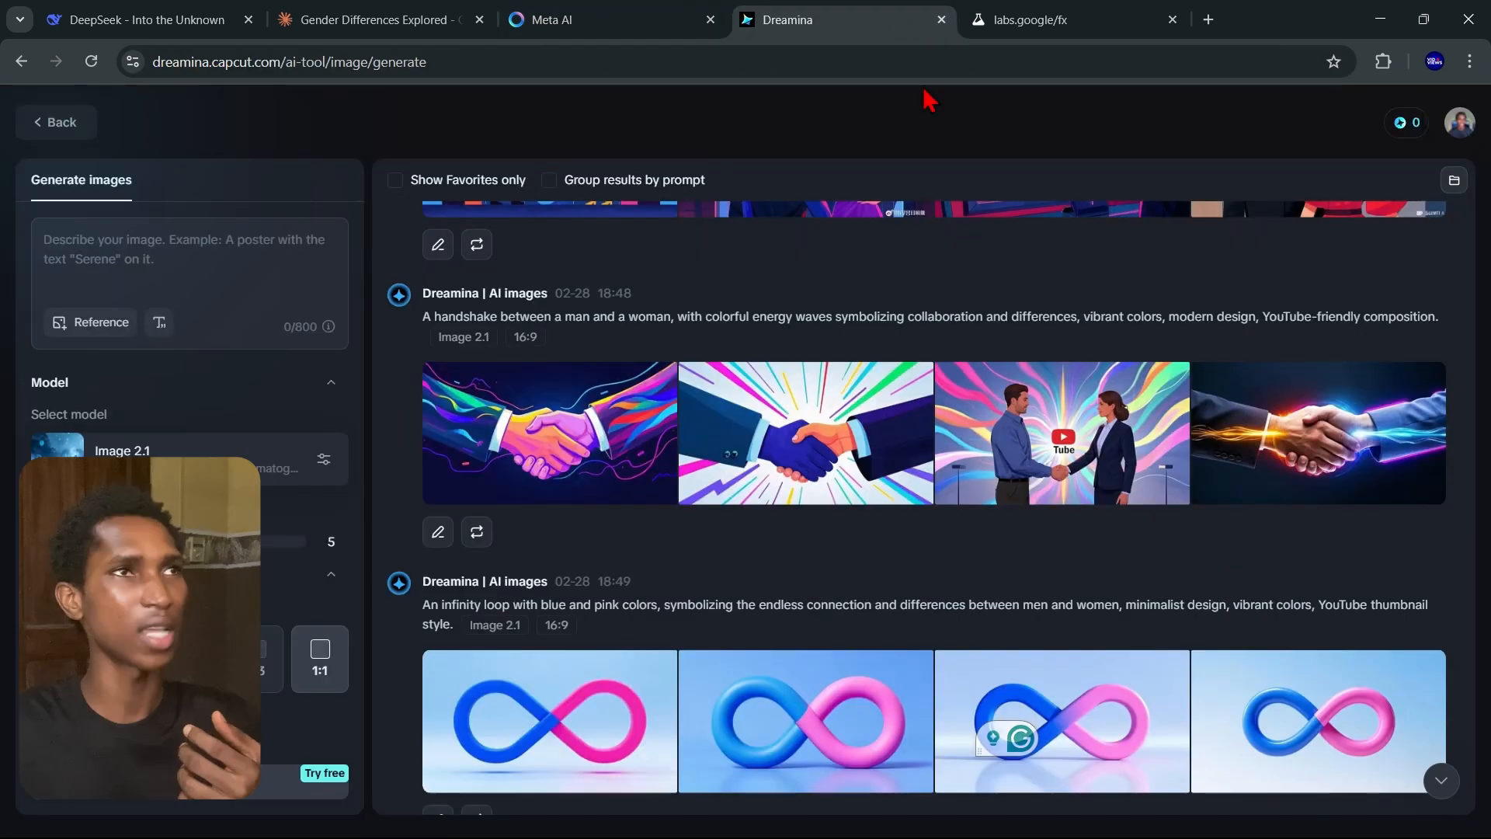
{"action": "scroll", "coordinate": [1077, 513], "scroll_direction": "up", "scroll_amount": 10}
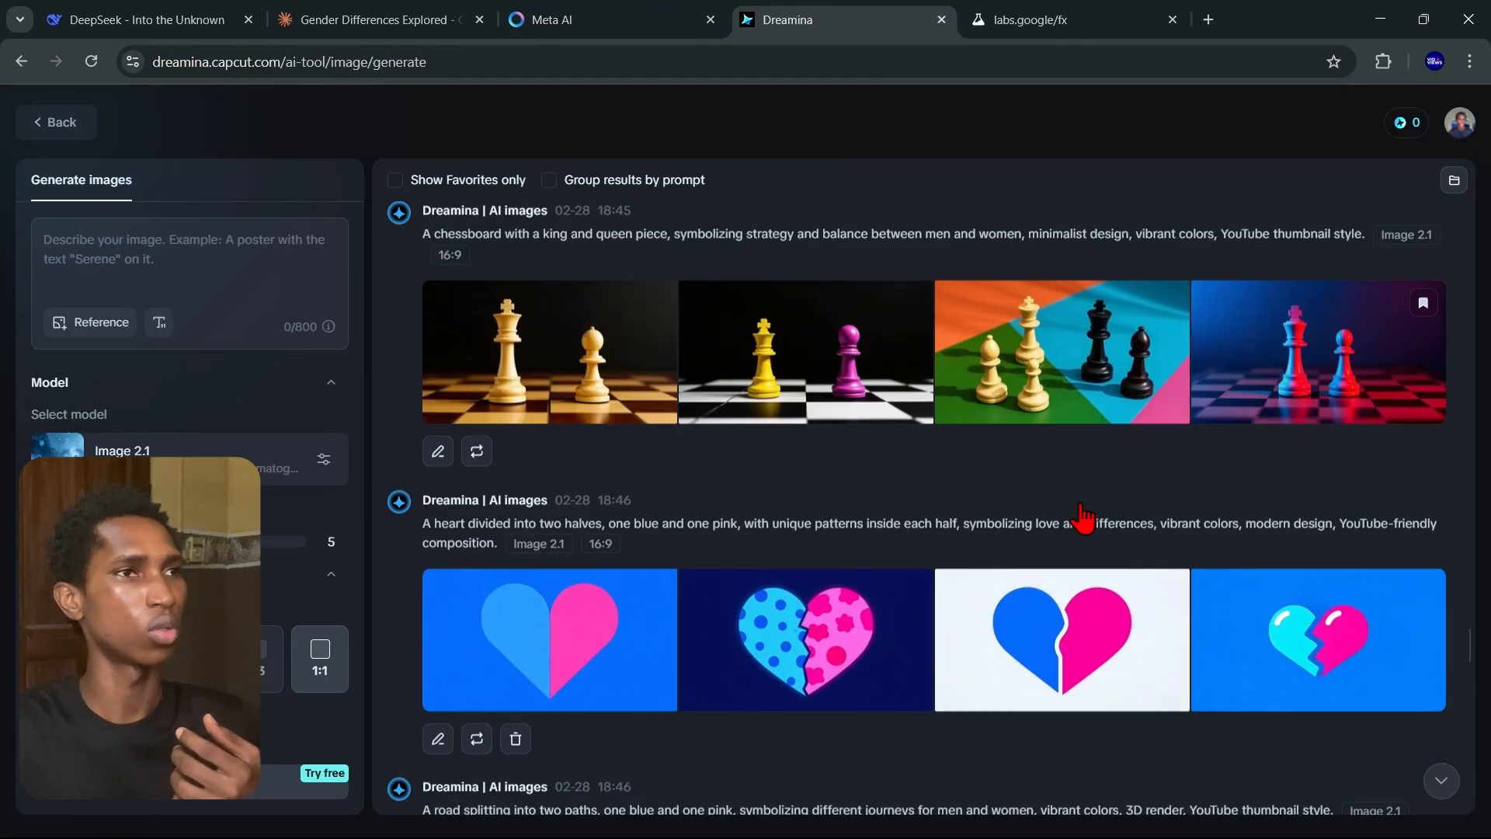
{"action": "scroll", "coordinate": [1083, 518], "scroll_direction": "up", "scroll_amount": 5}
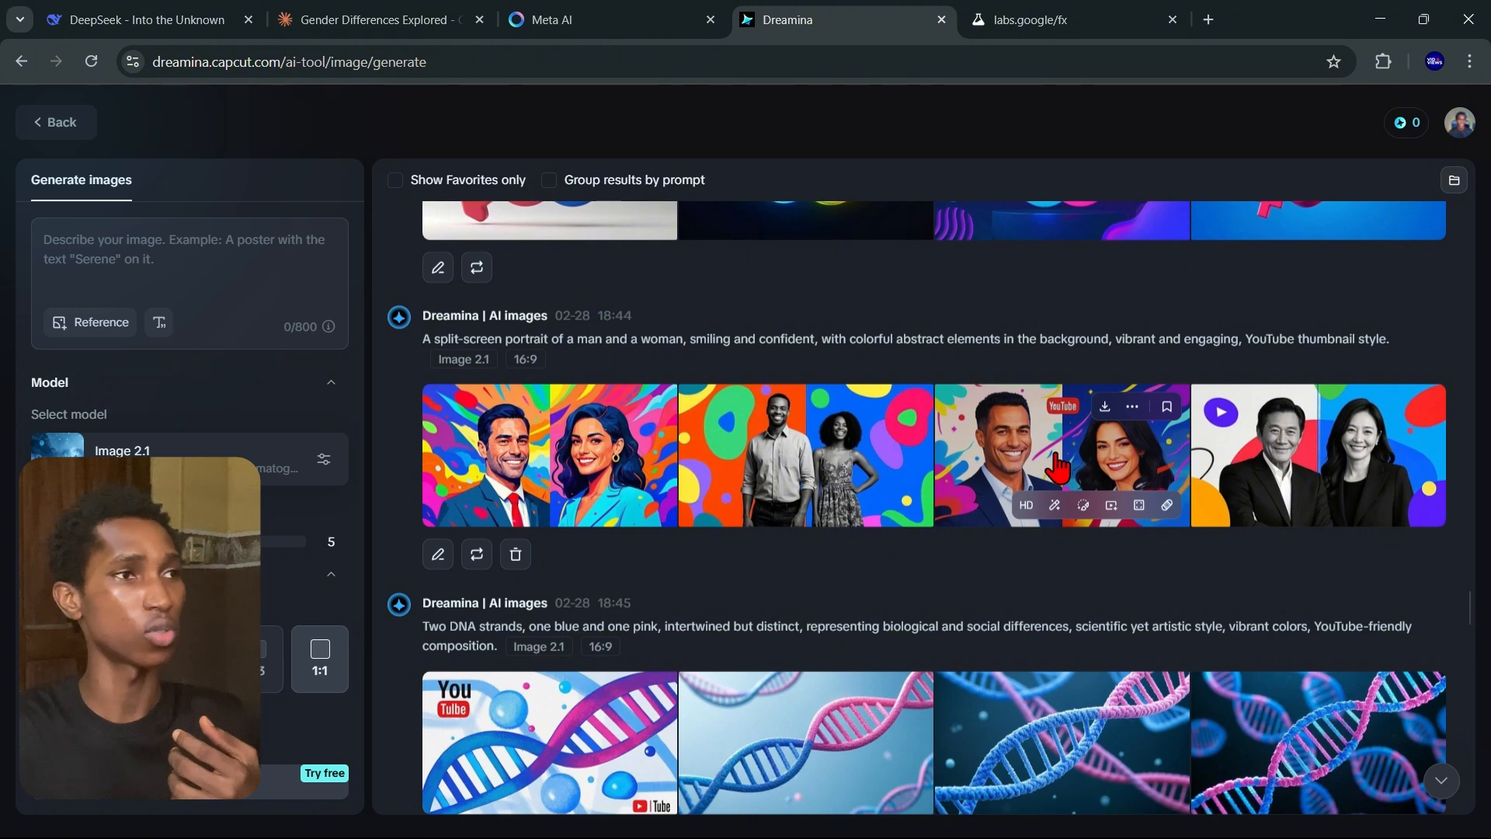
{"action": "scroll", "coordinate": [1058, 466], "scroll_direction": "up", "scroll_amount": 12}
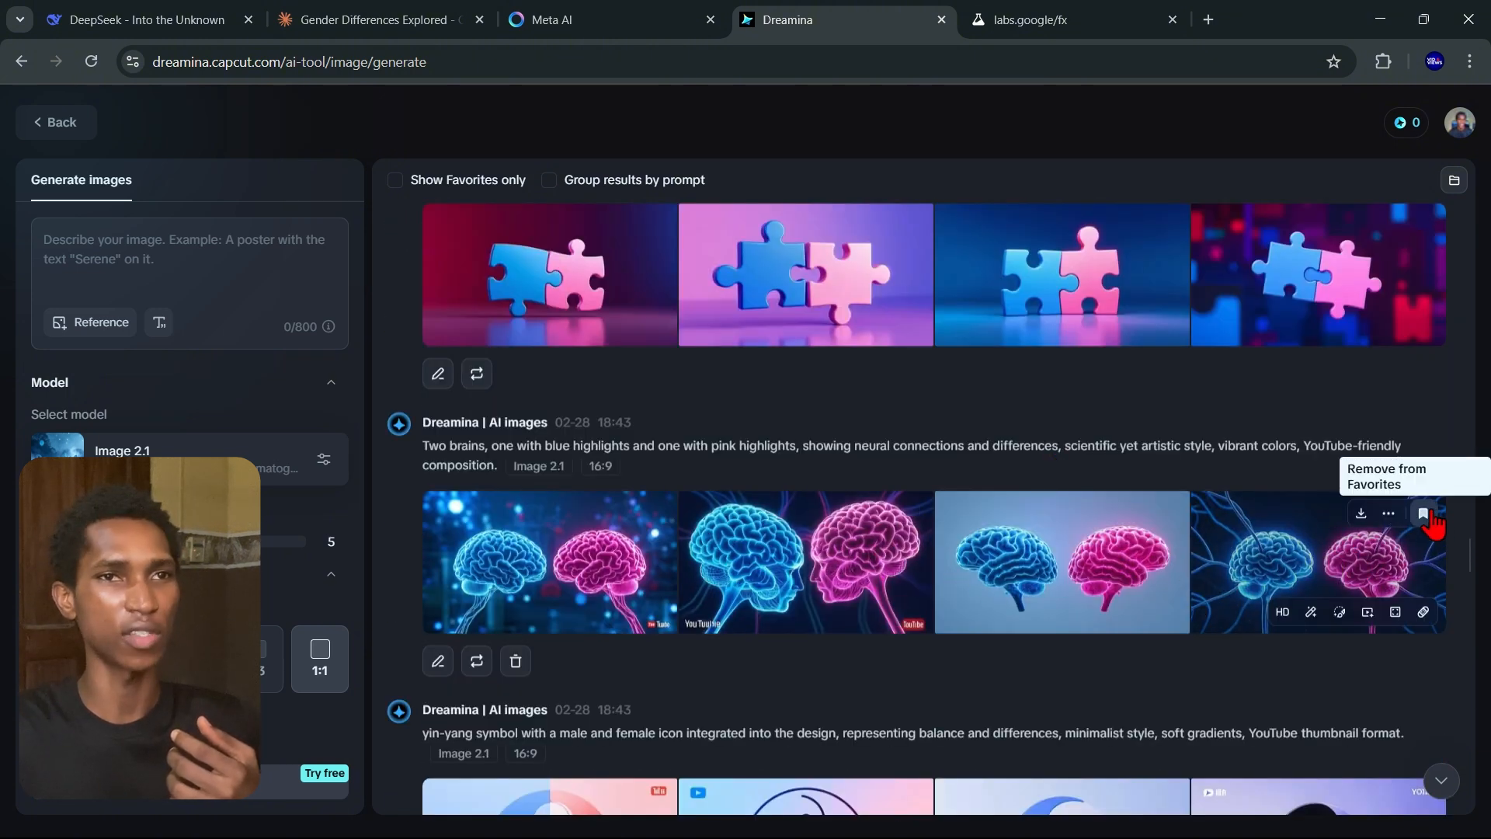
{"action": "scroll", "coordinate": [979, 519], "scroll_direction": "up", "scroll_amount": 10}
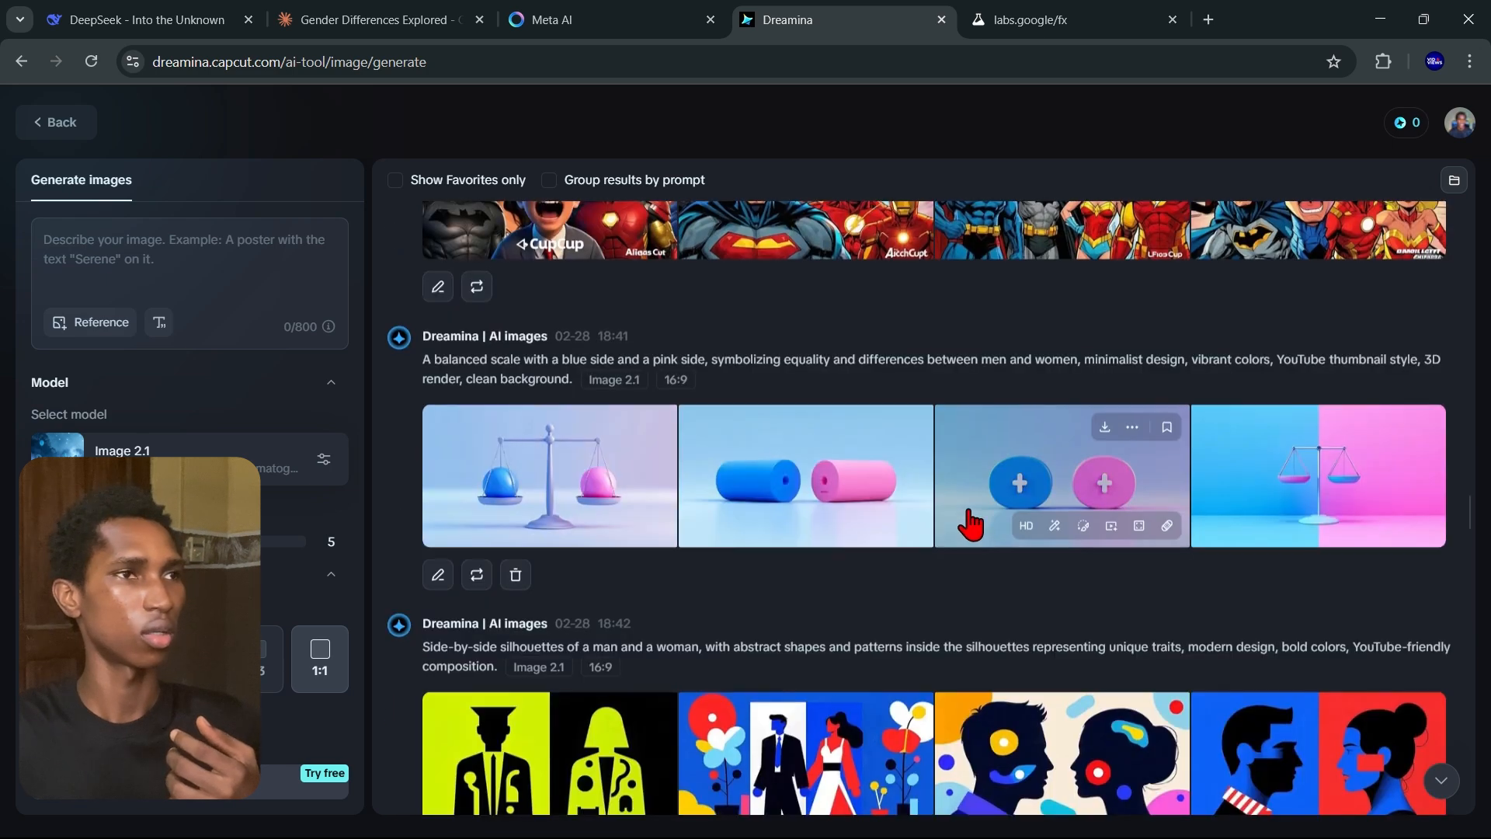
{"action": "scroll", "coordinate": [917, 490], "scroll_direction": "up", "scroll_amount": 1}
{"action": "scroll", "coordinate": [925, 489], "scroll_direction": "down", "scroll_amount": 5}
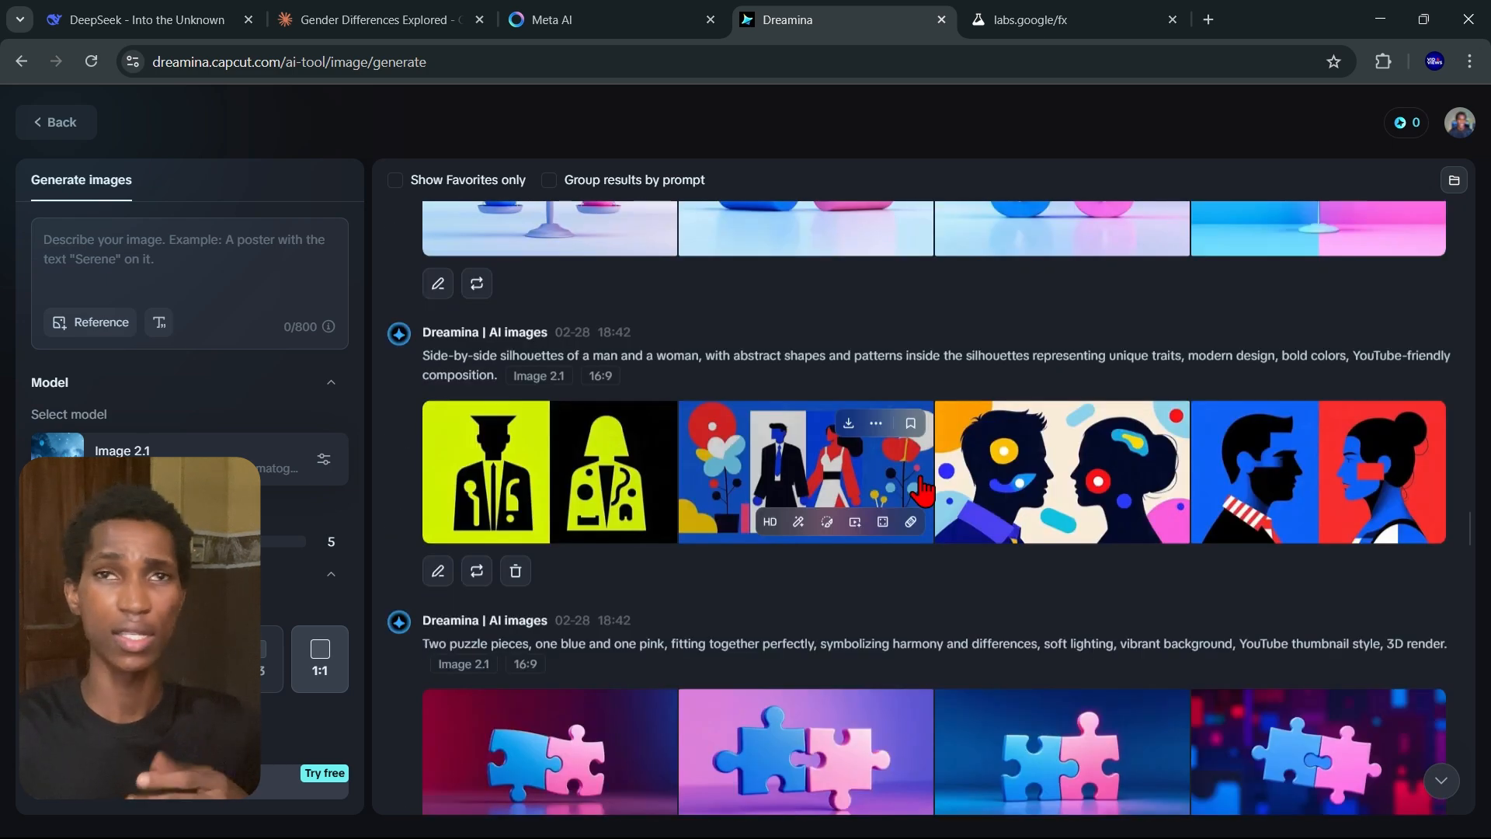
{"action": "scroll", "coordinate": [932, 497], "scroll_direction": "down", "scroll_amount": 10}
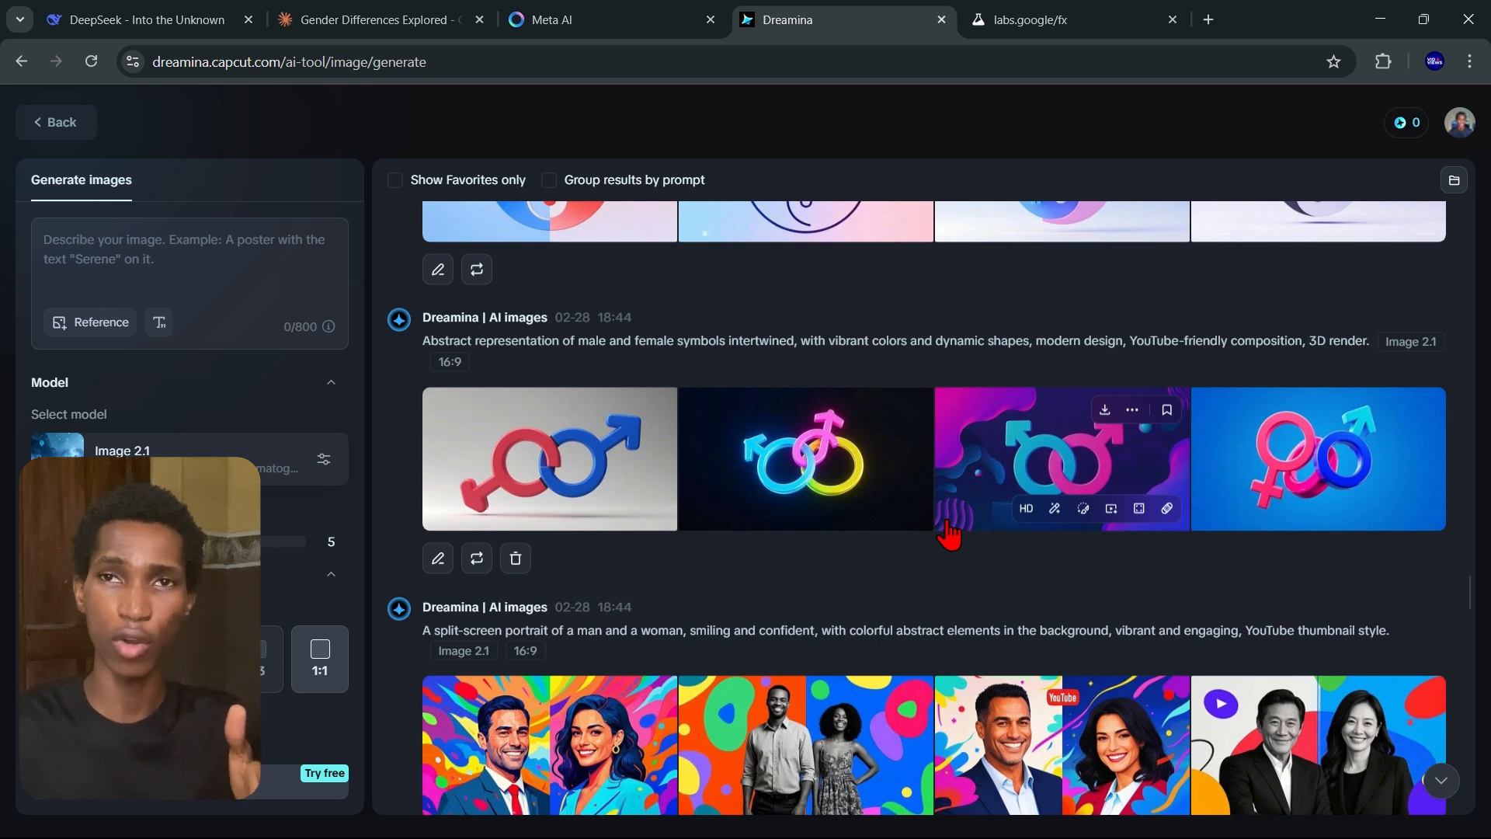
- Switch back to Meta AI and review its back-to-back couple and abstract puzzle-piece images
{"action": "left_click", "coordinate": [557, 17]}
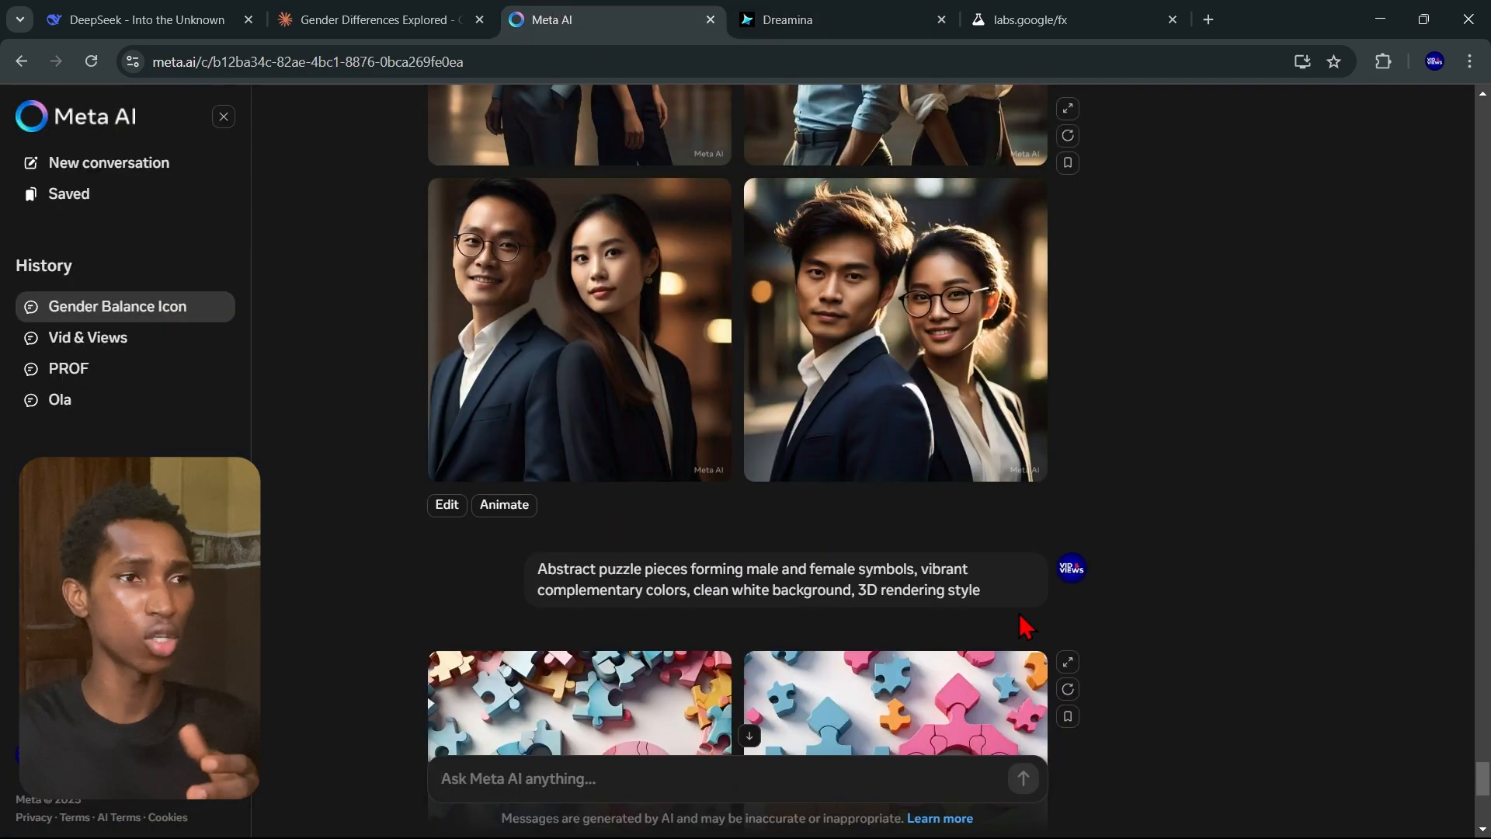
{"action": "scroll", "coordinate": [952, 544], "scroll_direction": "down", "scroll_amount": 7}
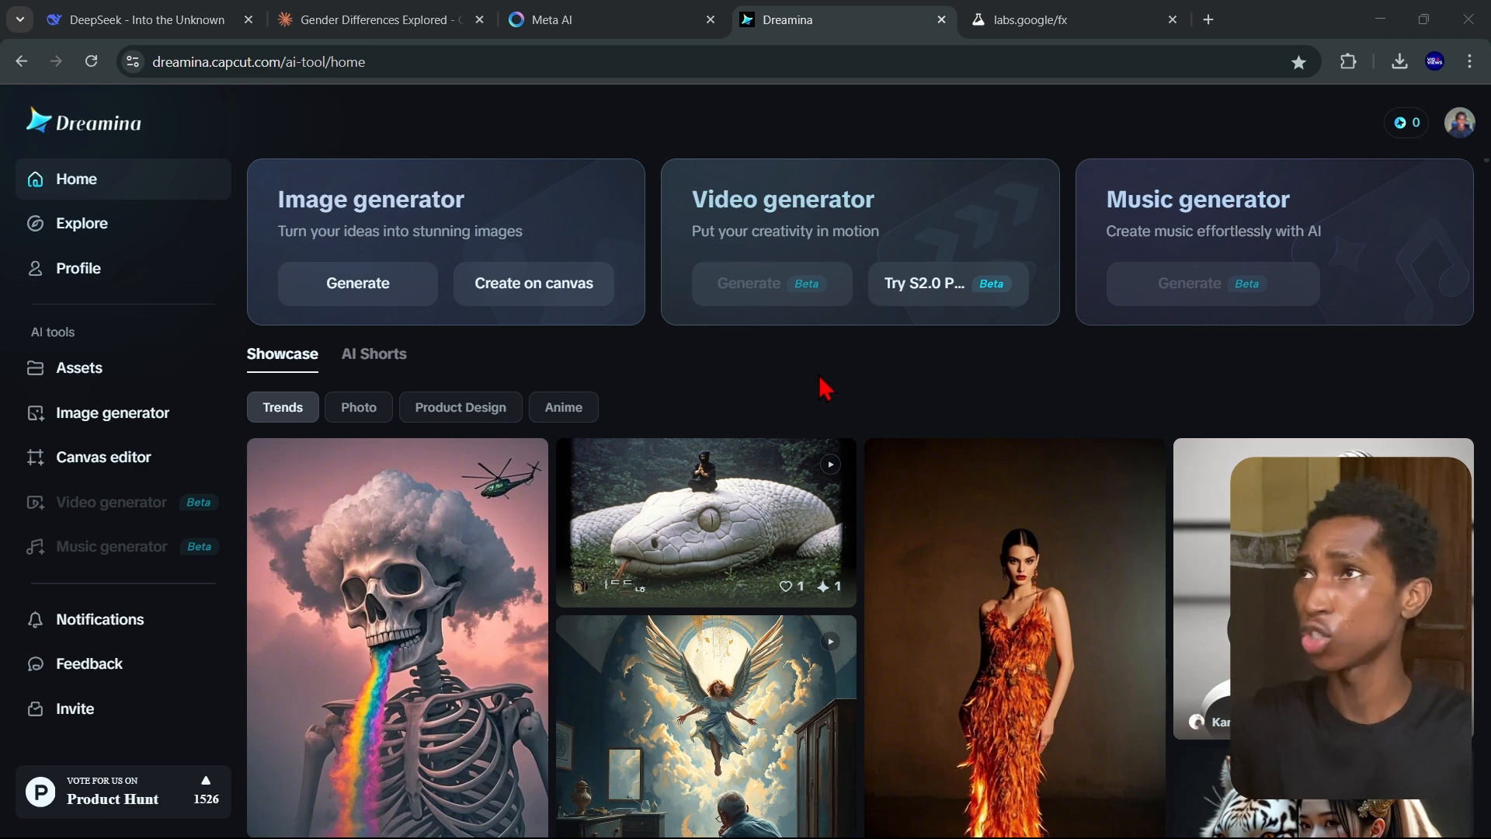
{"action": "left_click", "coordinate": [542, 35]}
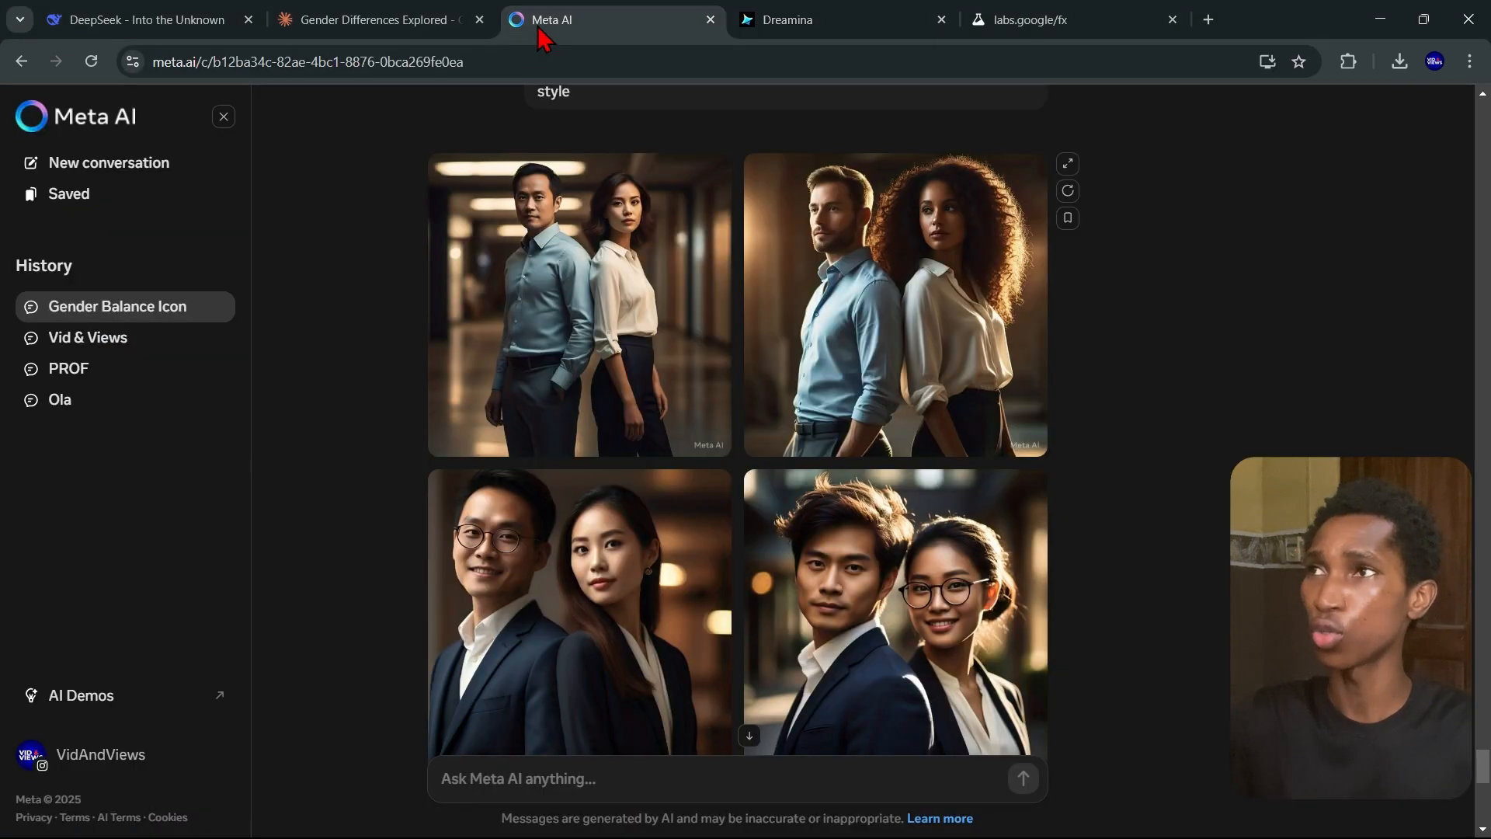
{"action": "scroll", "coordinate": [856, 404], "scroll_direction": "down", "scroll_amount": 5}
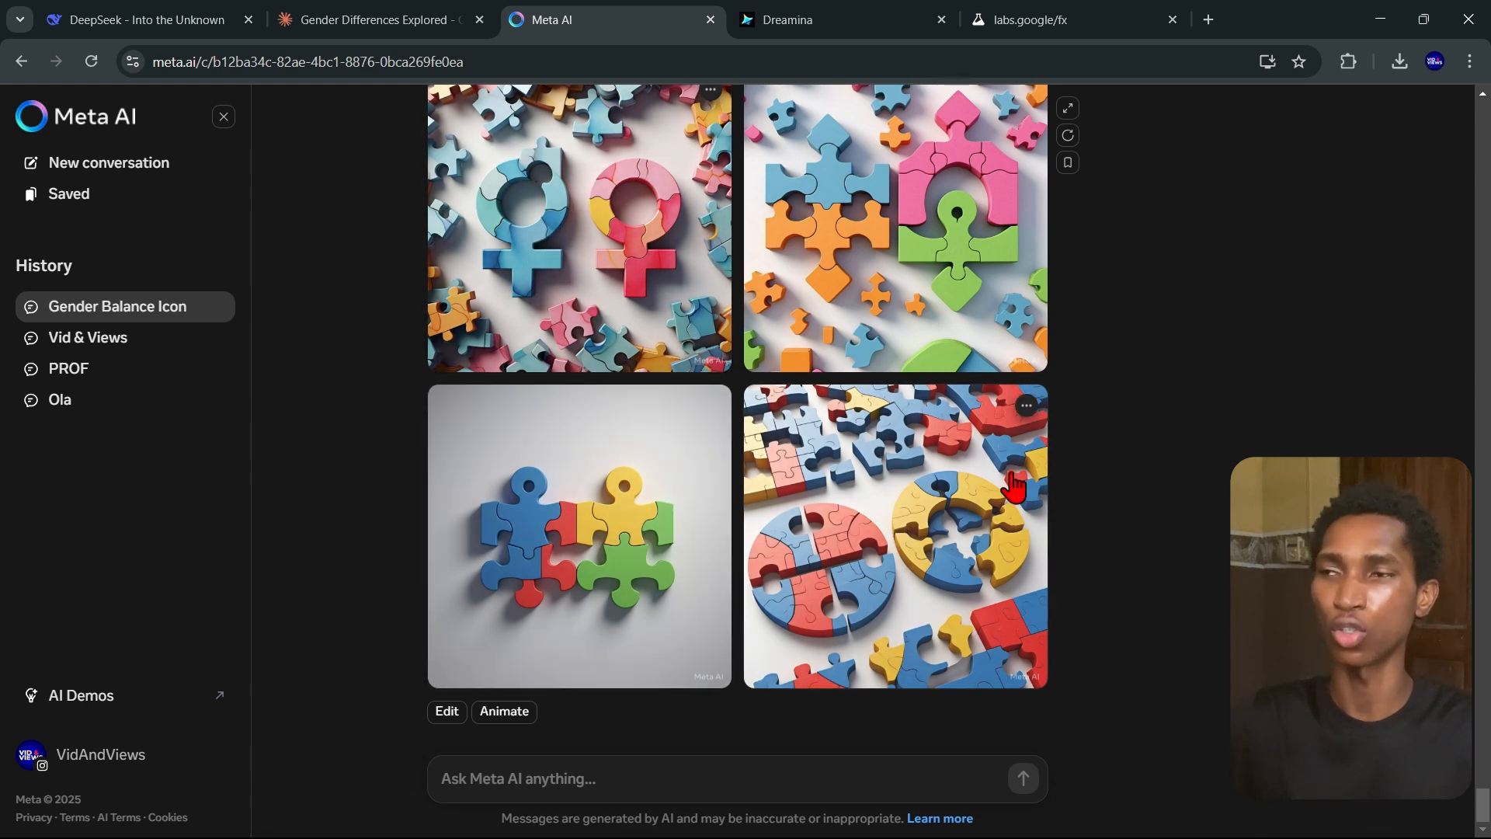
- Switch to Dreamina, open the canvas editor and upload the two_brains_one_with_blue_highlights_and image from Downloads
{"action": "scroll", "coordinate": [909, 417], "scroll_direction": "up", "scroll_amount": 3}
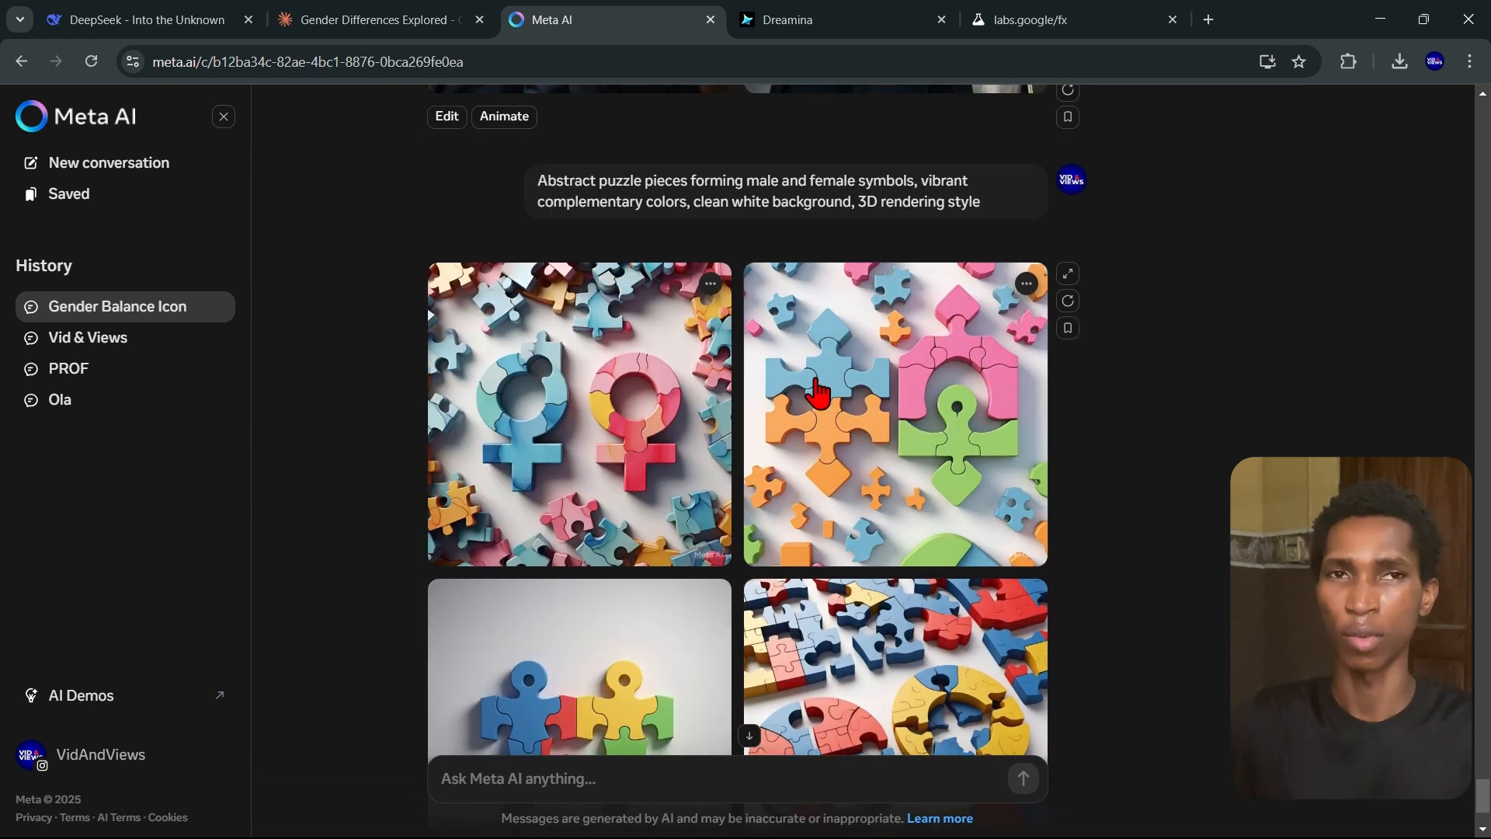
{"action": "scroll", "coordinate": [818, 395], "scroll_direction": "down", "scroll_amount": 3}
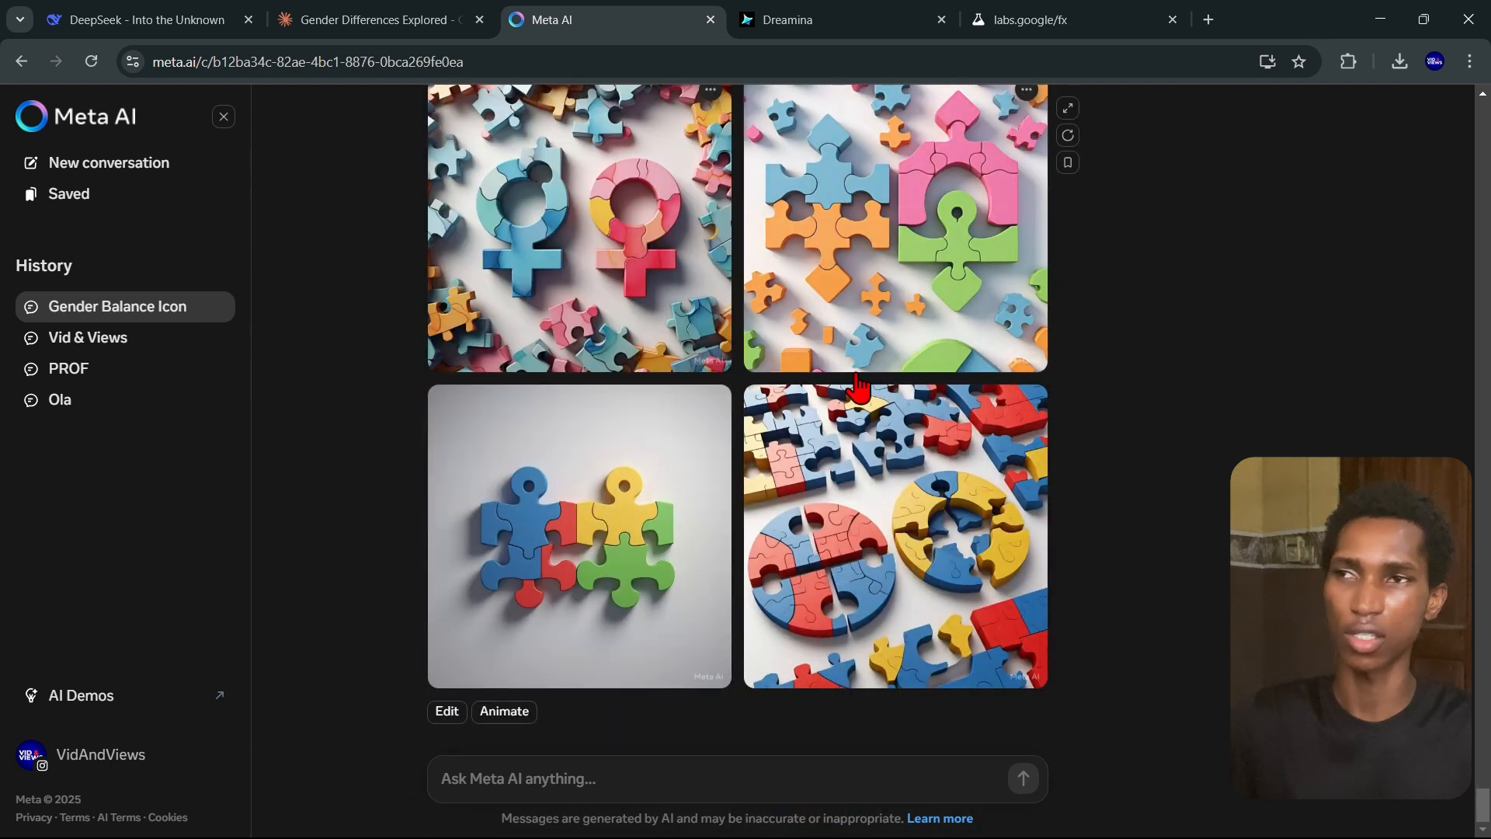
{"action": "left_click", "coordinate": [900, 29]}
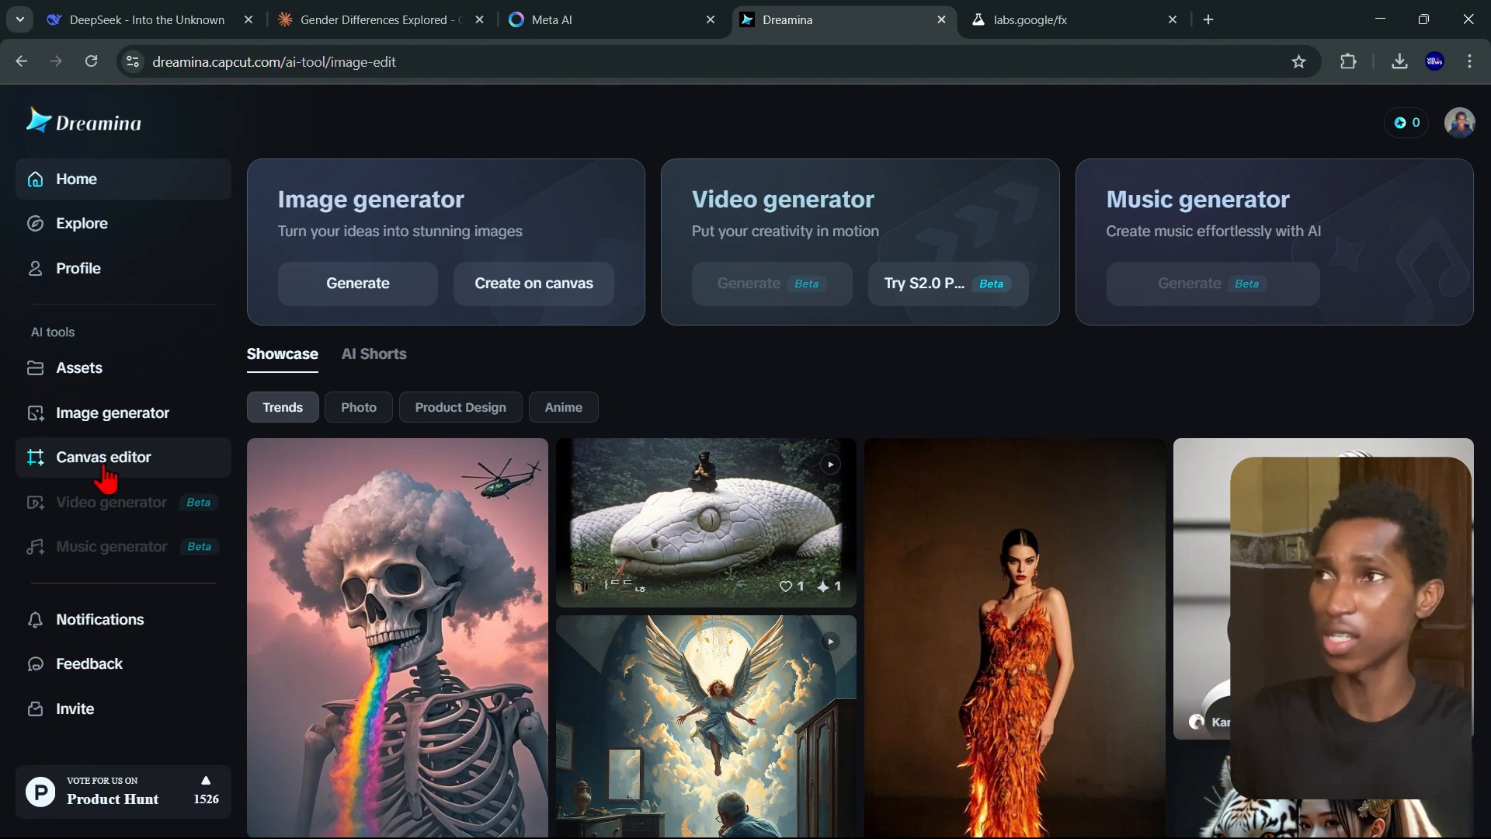
{"action": "left_click", "coordinate": [105, 473]}
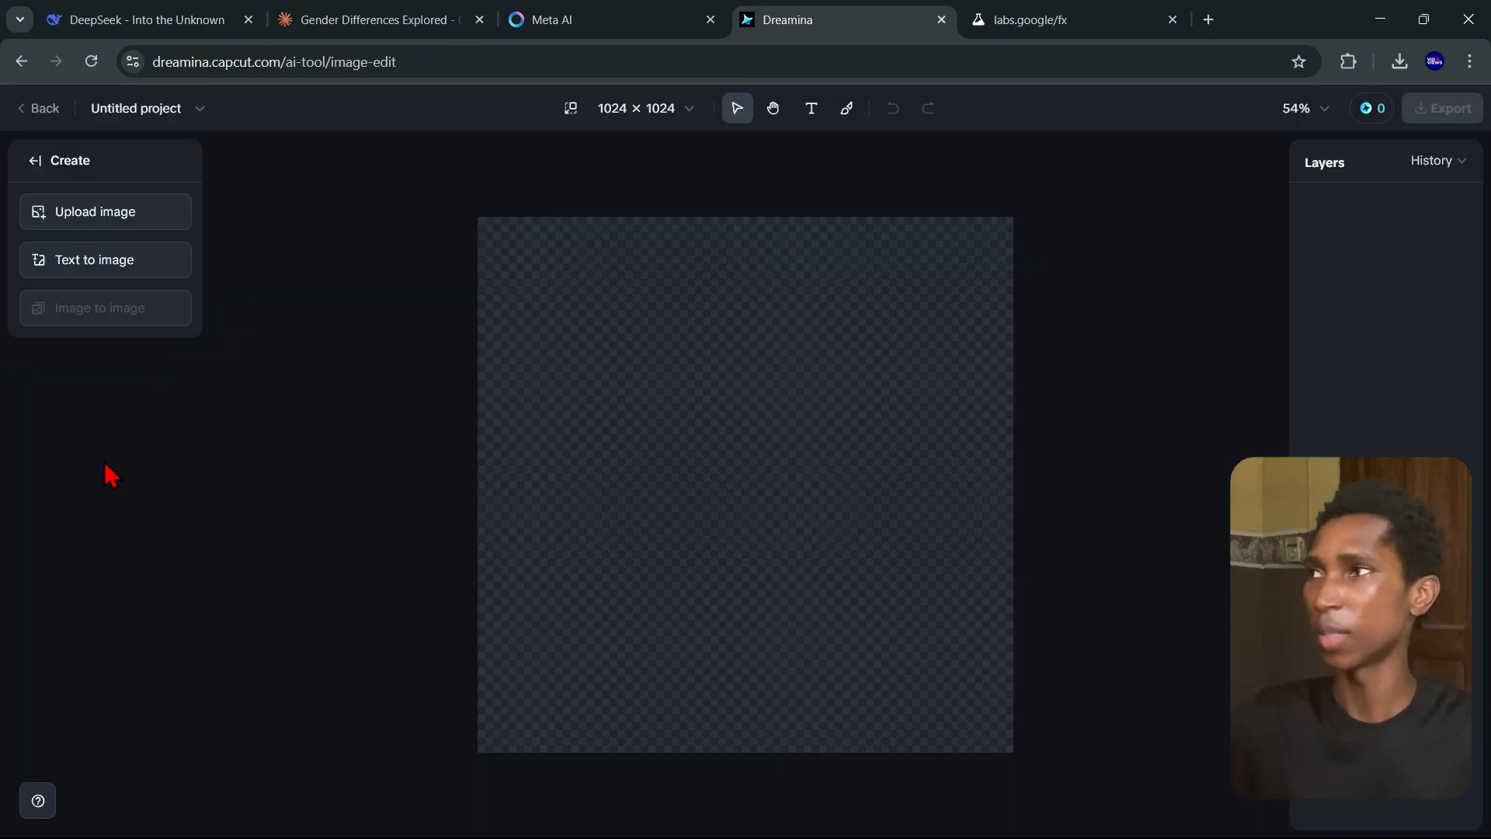
{"action": "left_click", "coordinate": [147, 223]}
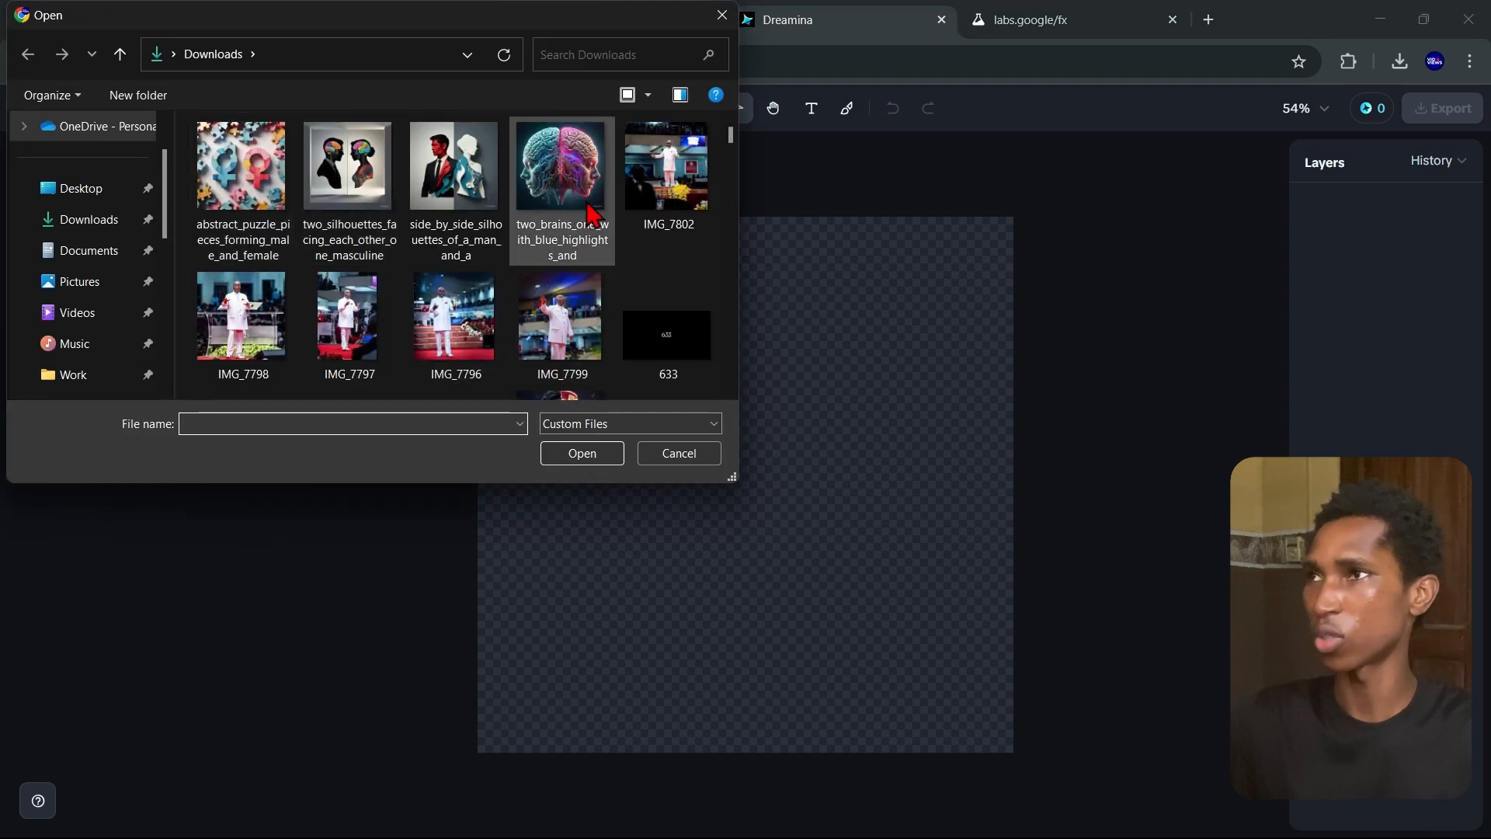
{"action": "double_click", "coordinate": [571, 170]}
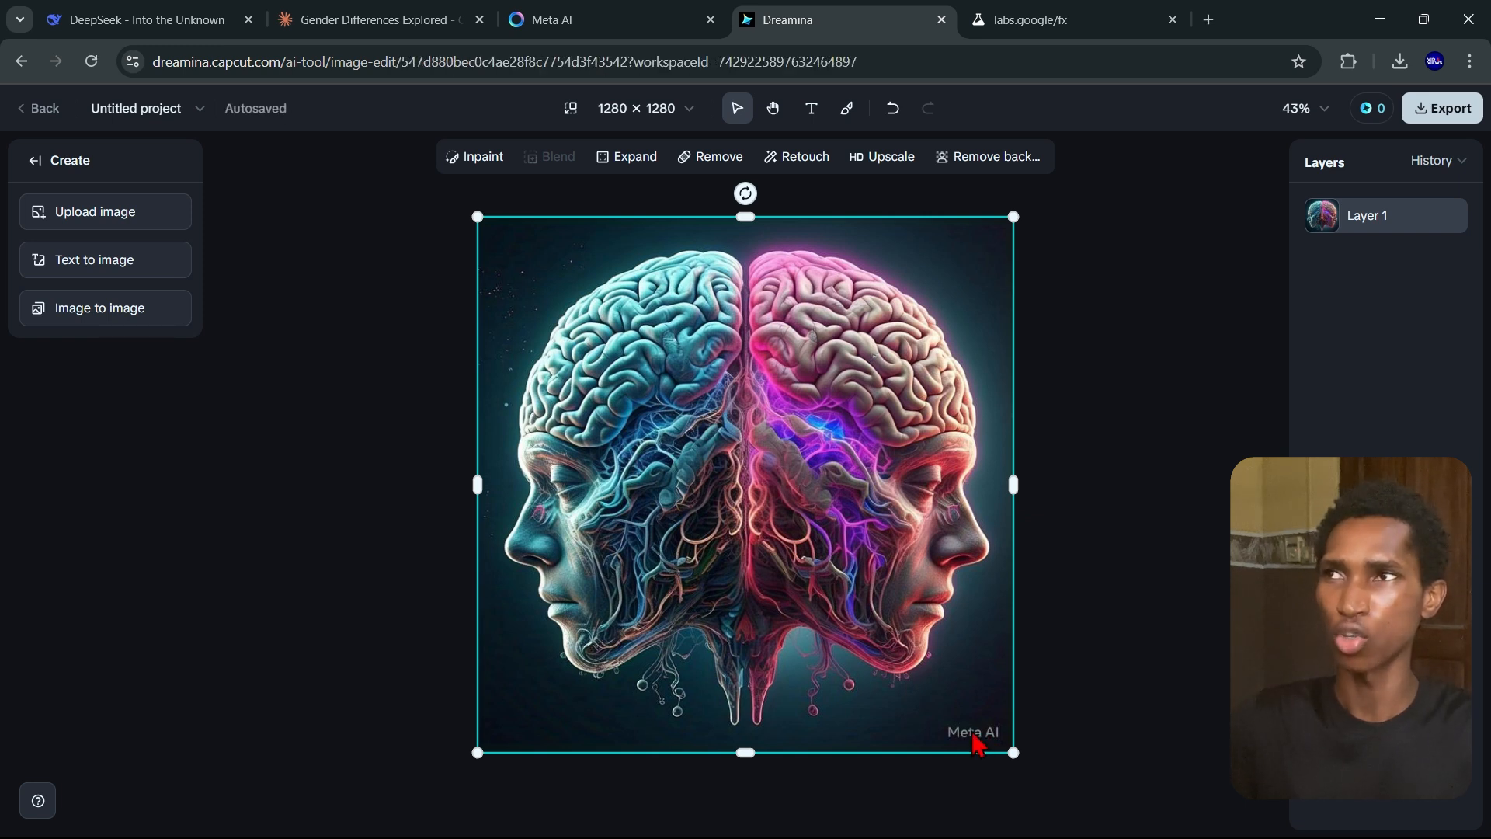
- Brush over the Meta AI watermark in the brain image's lower-right corner, remove it and accept the result
{"action": "left_click", "coordinate": [703, 159]}
{"action": "left_click_drag", "start_coordinate": [953, 730], "coordinate": [995, 731]}
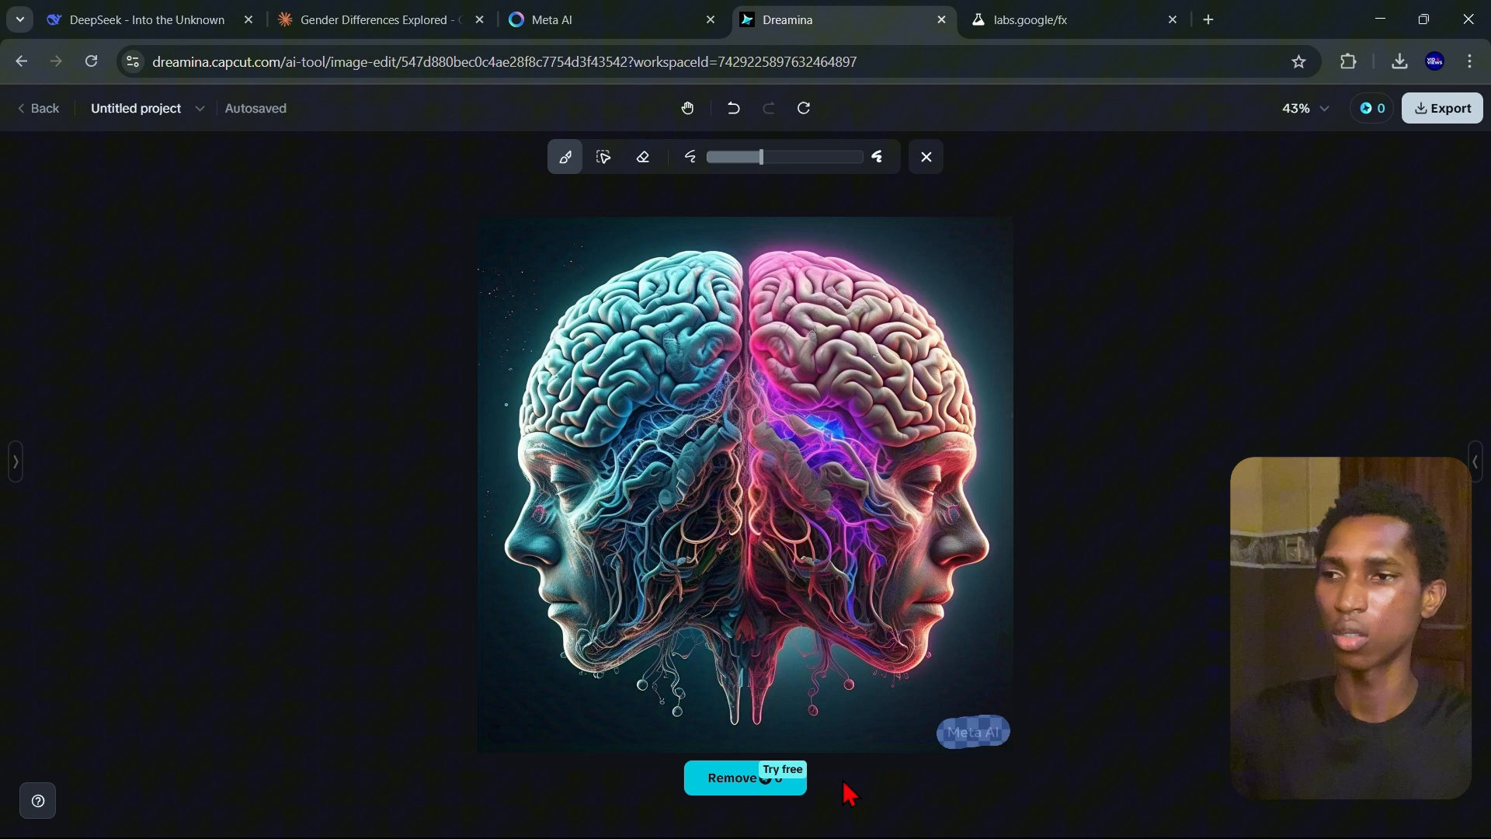
{"action": "left_click", "coordinate": [730, 791]}
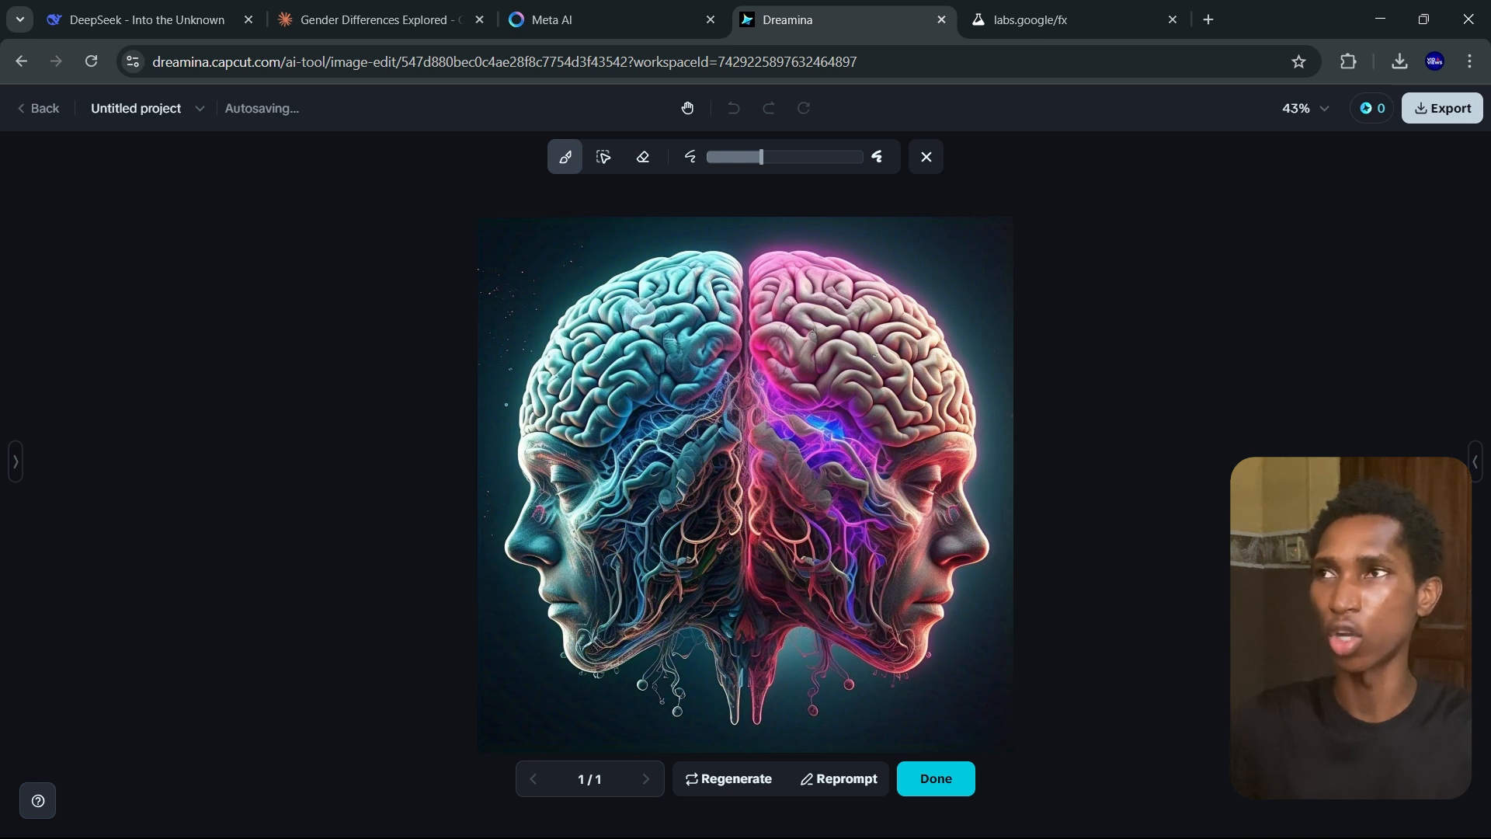
{"action": "left_click", "coordinate": [944, 788]}
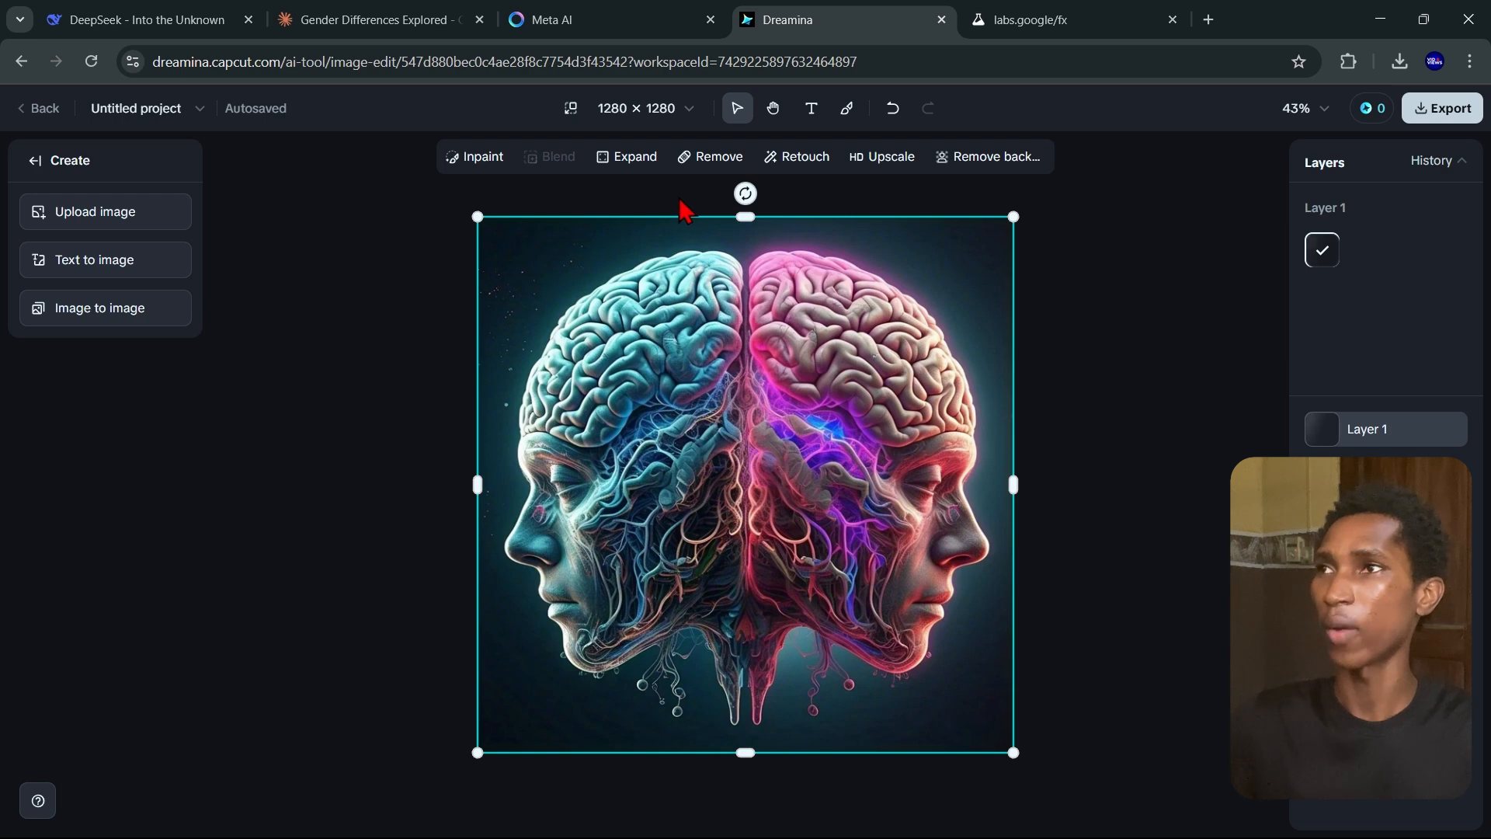
- Expand the brain image to a 16:9 aspect ratio without an inpaint description
{"action": "left_click", "coordinate": [633, 159]}
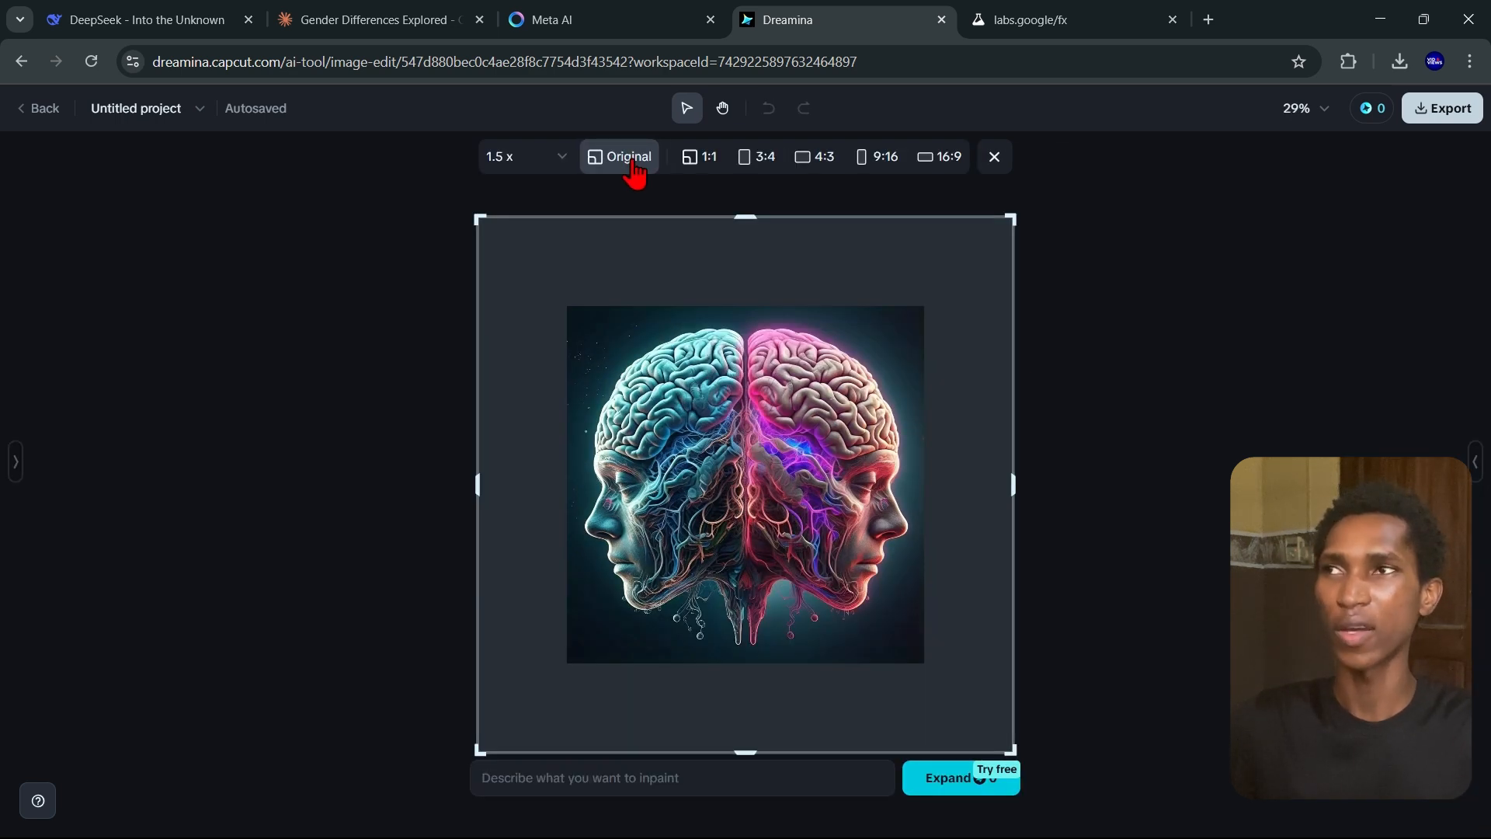
{"action": "left_click", "coordinate": [939, 159]}
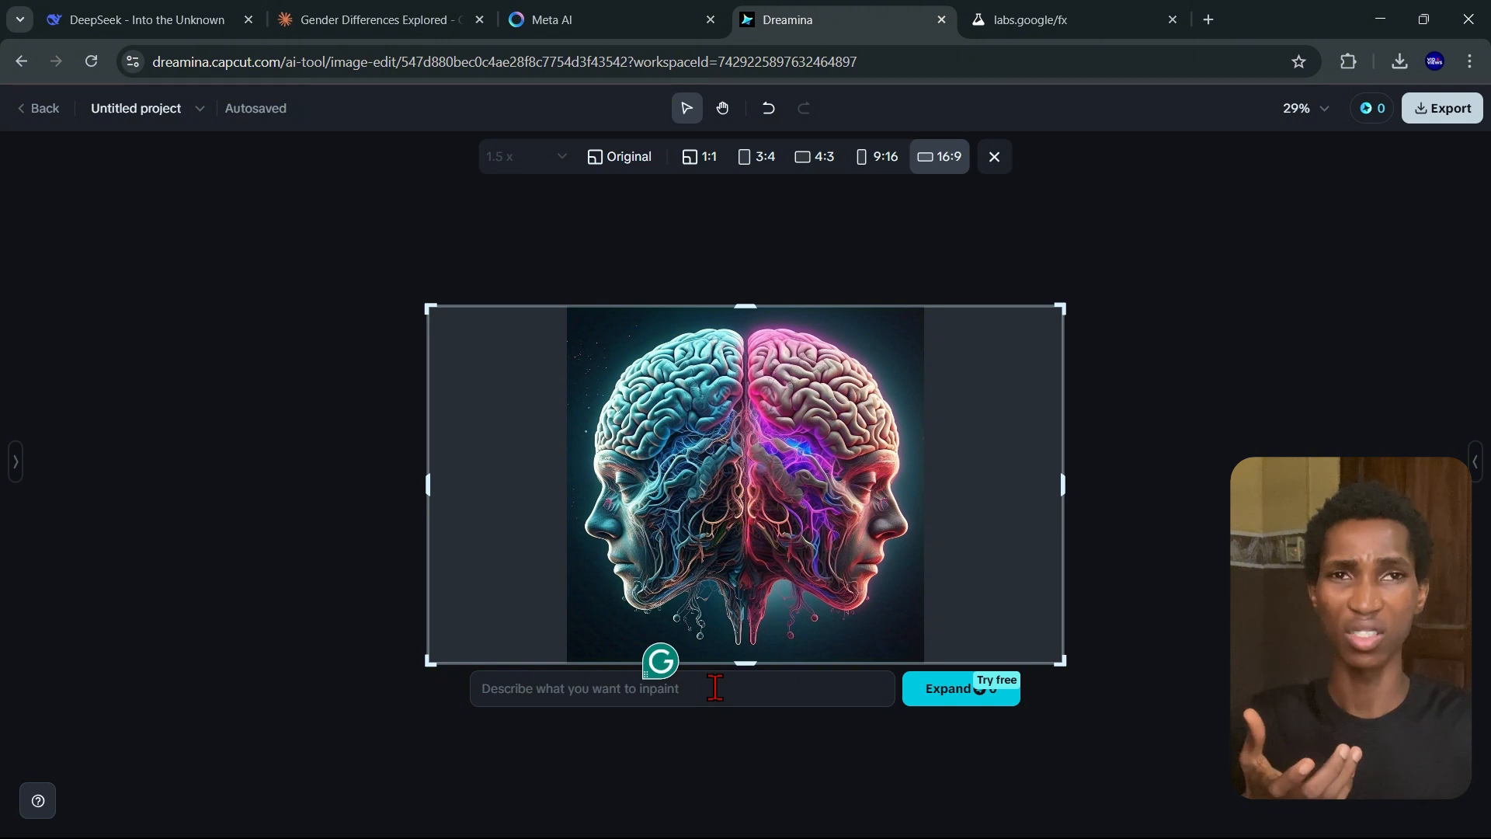
{"action": "left_click", "coordinate": [971, 699]}
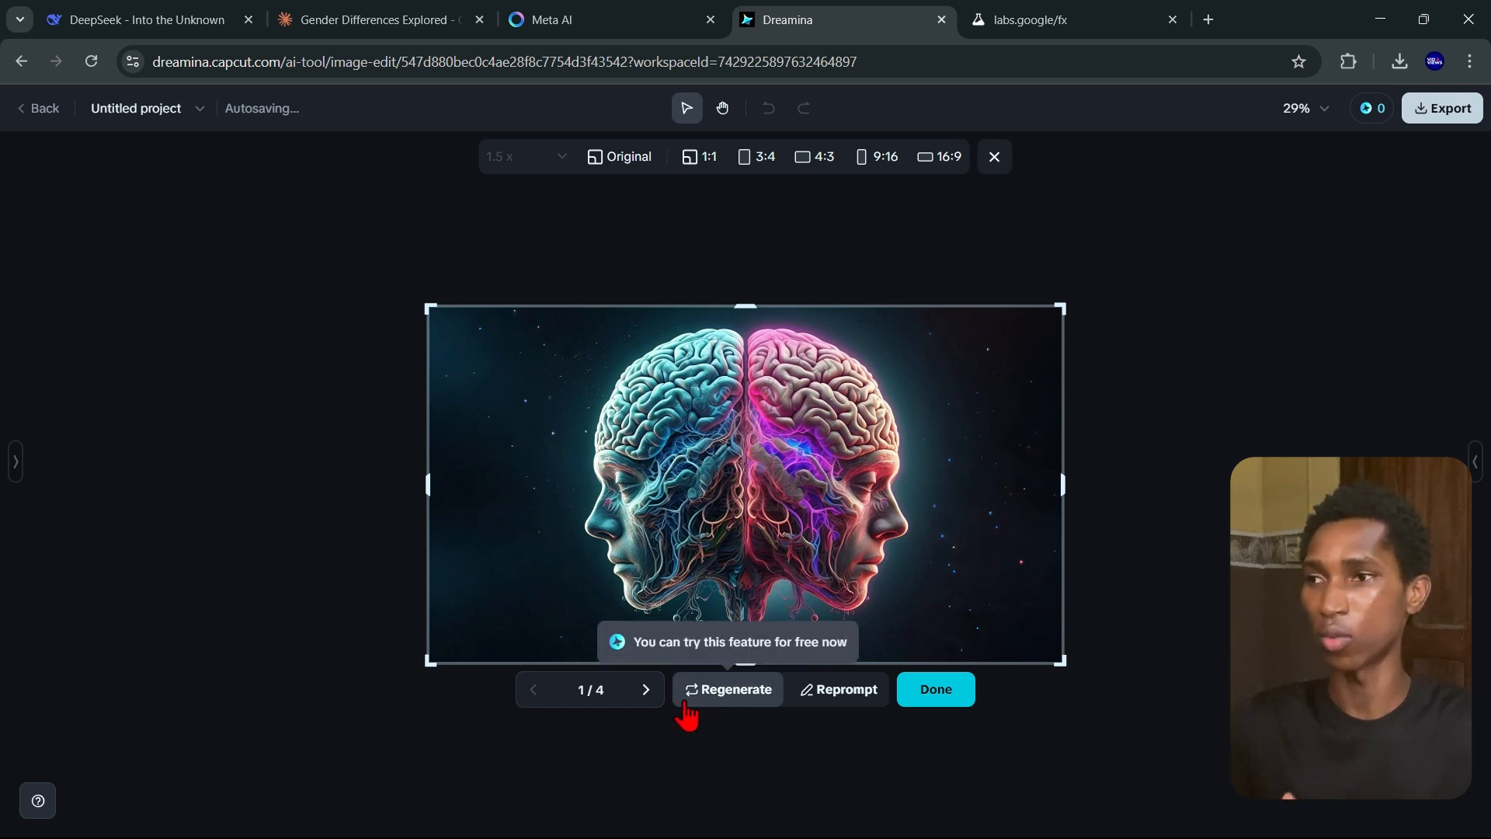
- Compare the generated 16:9 expansions and keep the third variant
{"action": "left_click", "coordinate": [645, 690]}
{"action": "left_click", "coordinate": [646, 691]}
{"action": "left_click", "coordinate": [644, 690]}
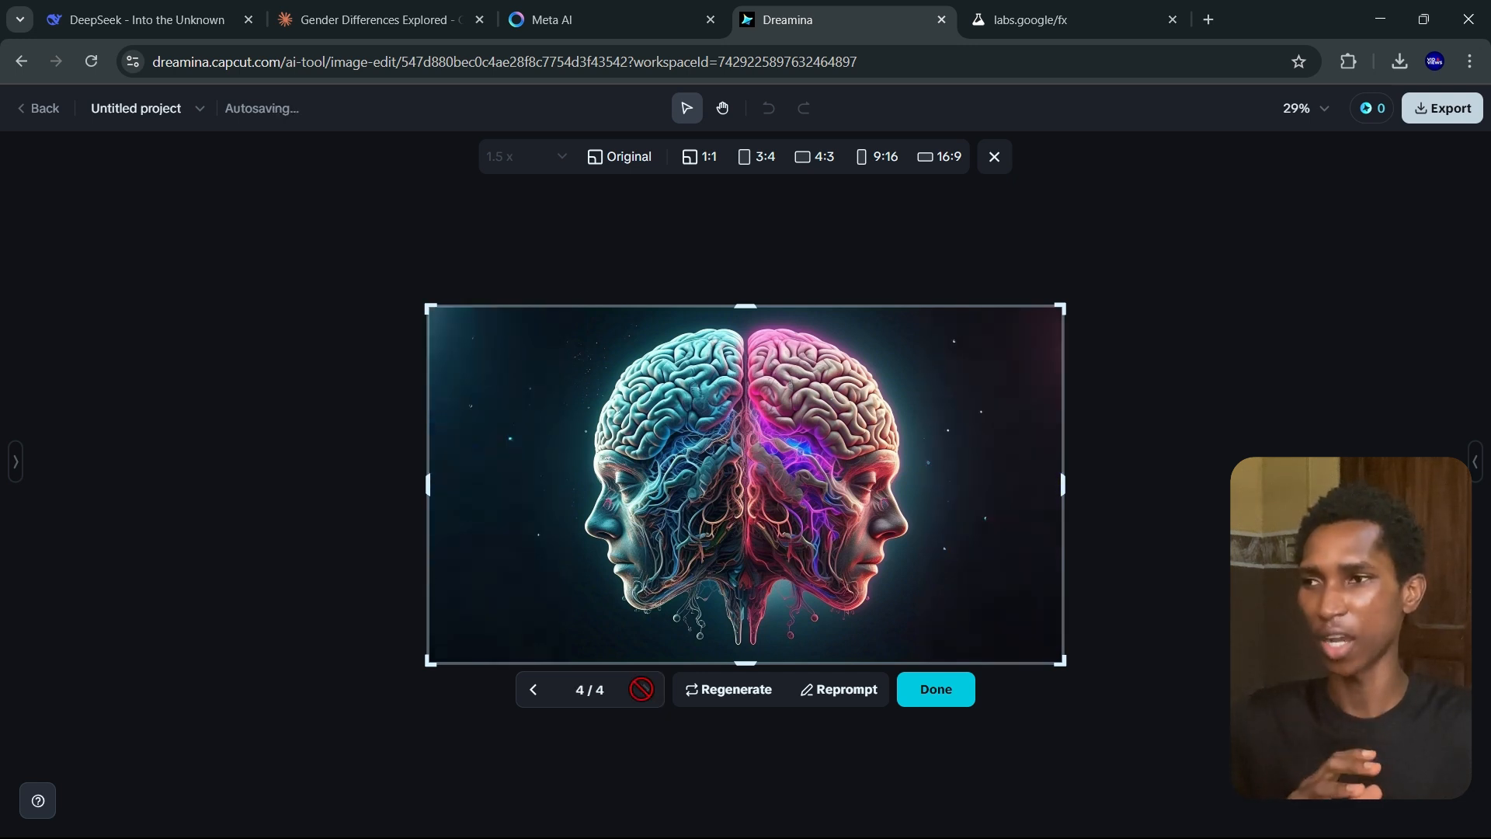
{"action": "left_click", "coordinate": [534, 689]}
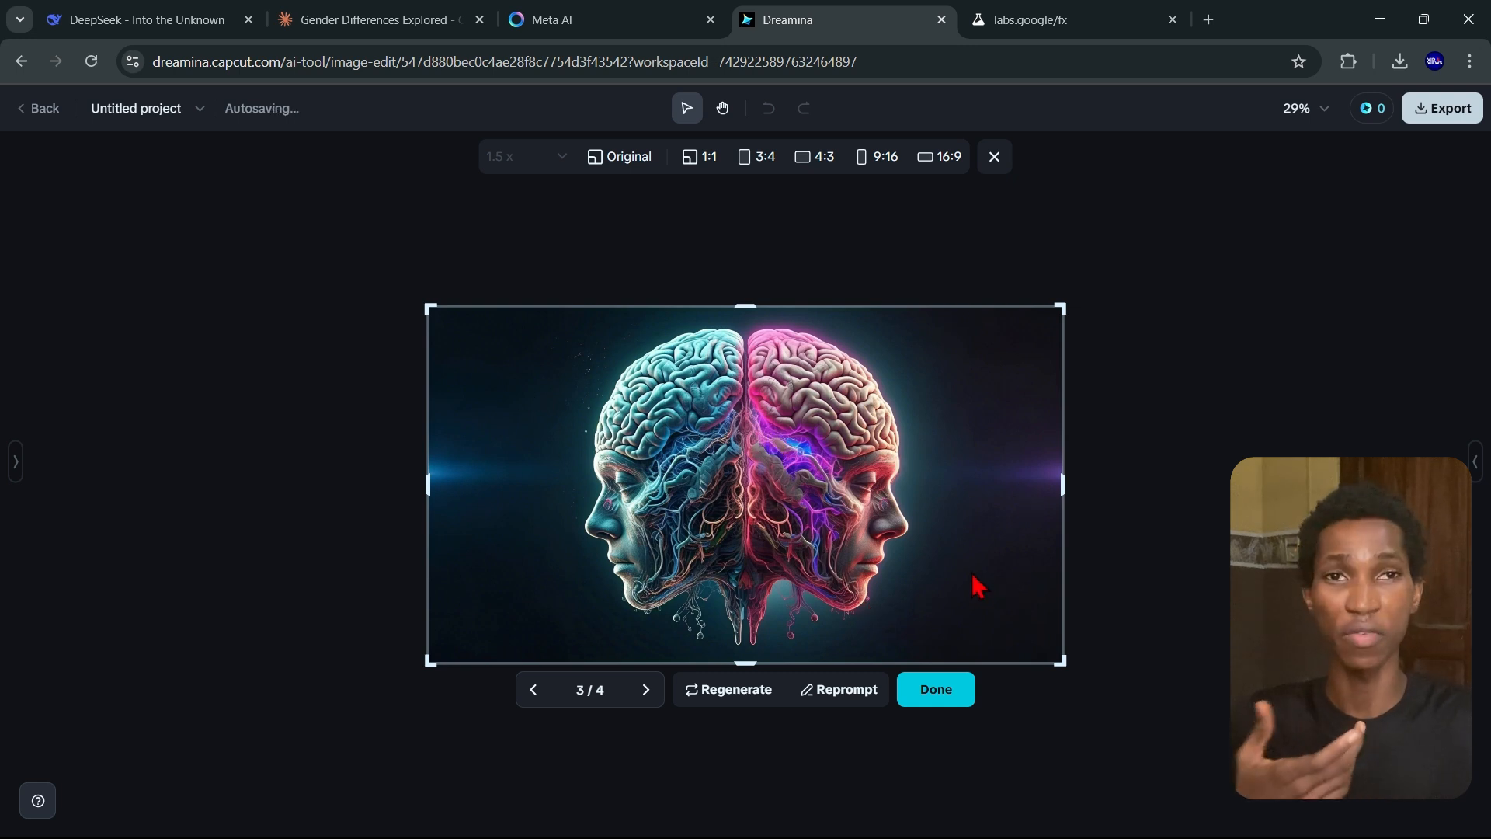
{"action": "left_click", "coordinate": [940, 695]}
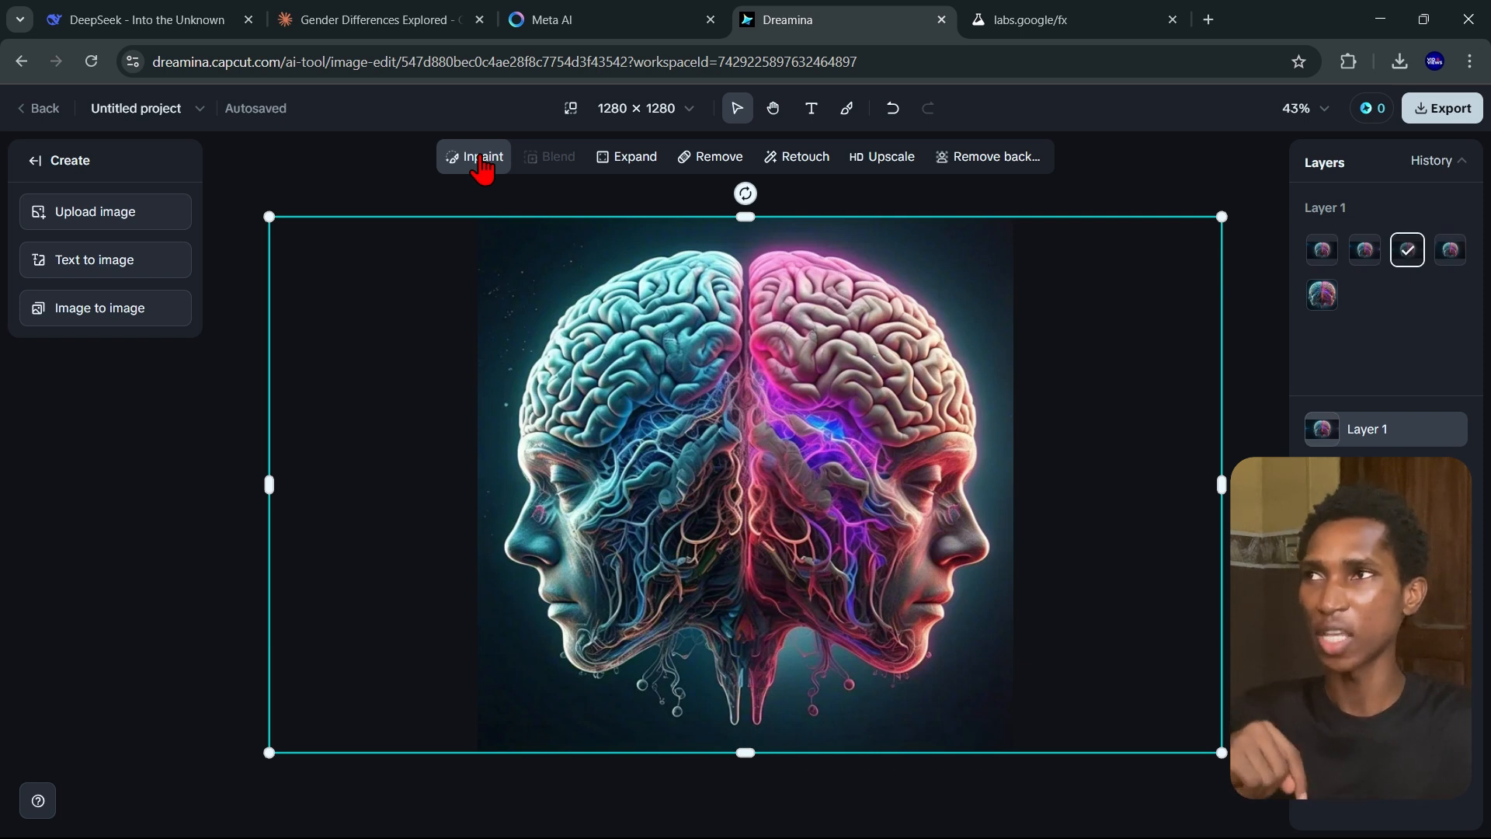
- Inpaint a freehand-brushed area in the image's upper-left background with the prompt: text "HUMAN
{"action": "left_click", "coordinate": [482, 166]}
{"action": "mouse_move", "coordinate": [356, 230]}
{"action": "left_mouse_down"}
{"action": "mouse_move", "coordinate": [337, 365]}
{"action": "mouse_move", "coordinate": [434, 289]}
{"action": "mouse_move", "coordinate": [383, 244]}
{"action": "mouse_move", "coordinate": [403, 220]}
{"action": "mouse_move", "coordinate": [408, 233]}
{"action": "left_mouse_up"}
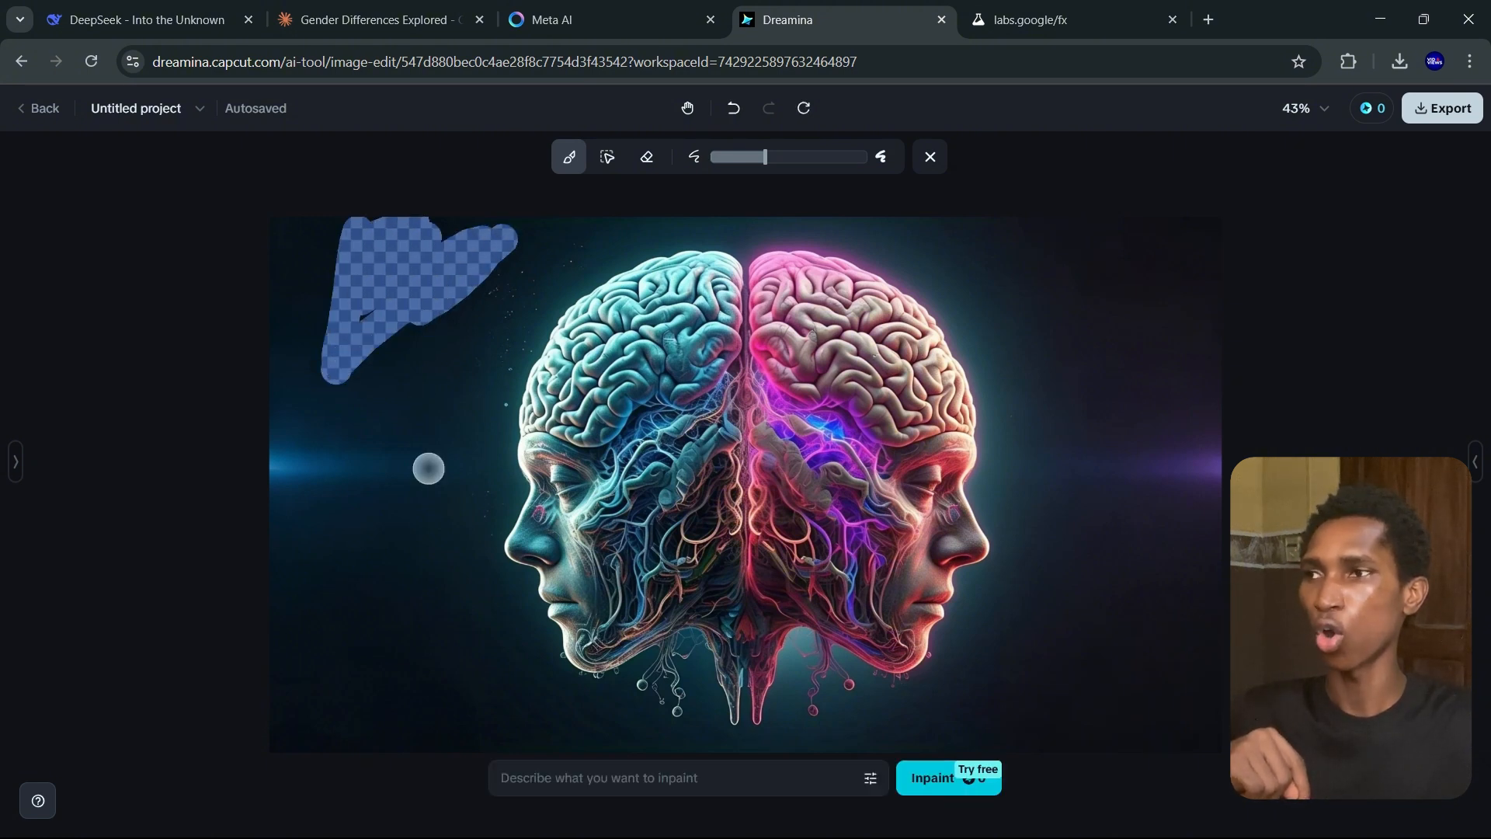
{"action": "left_click", "coordinate": [570, 787]}
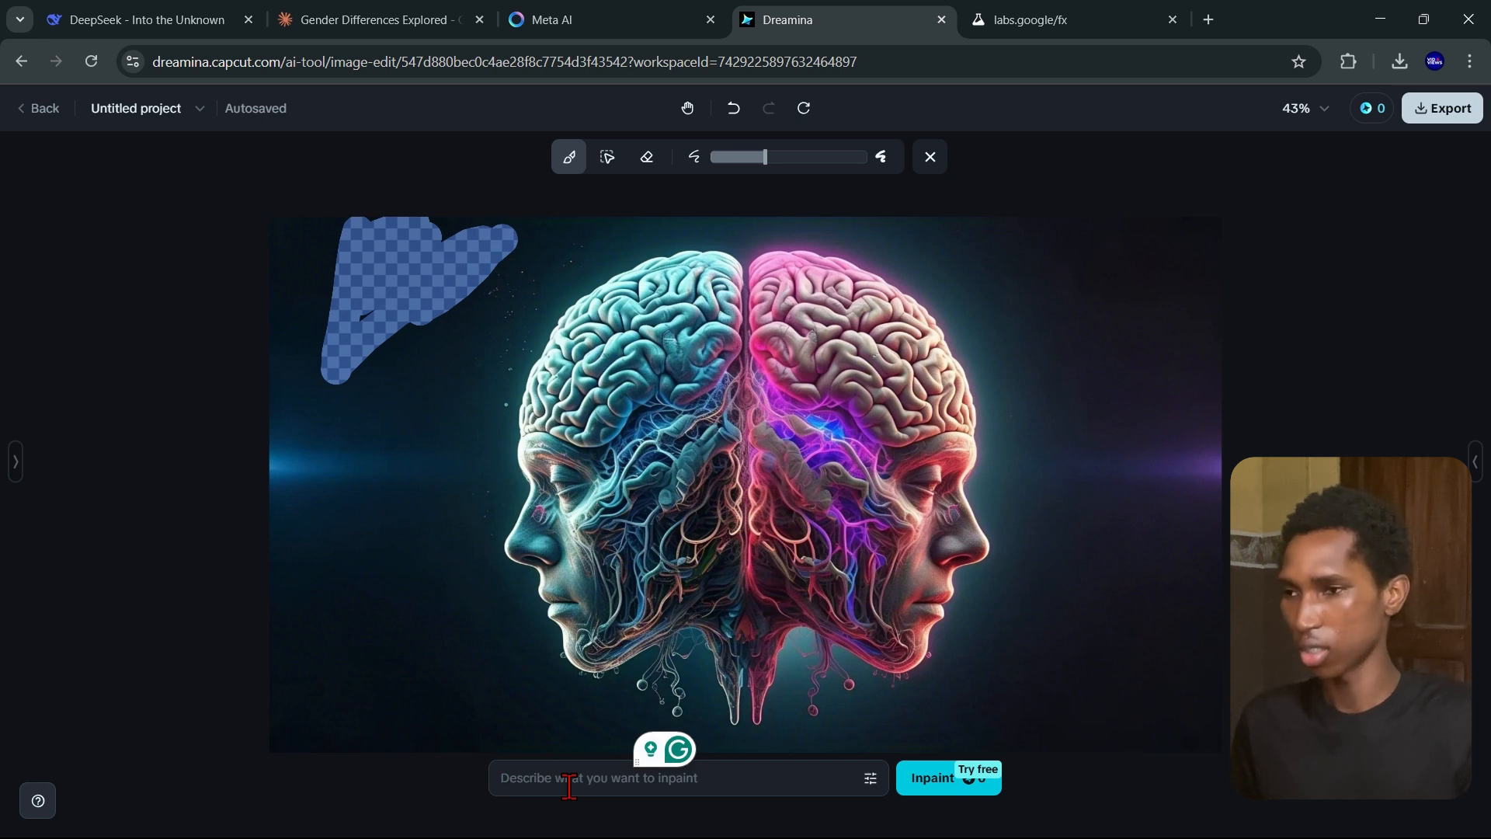
{"action": "type", "text": "text \"HUMAN"}
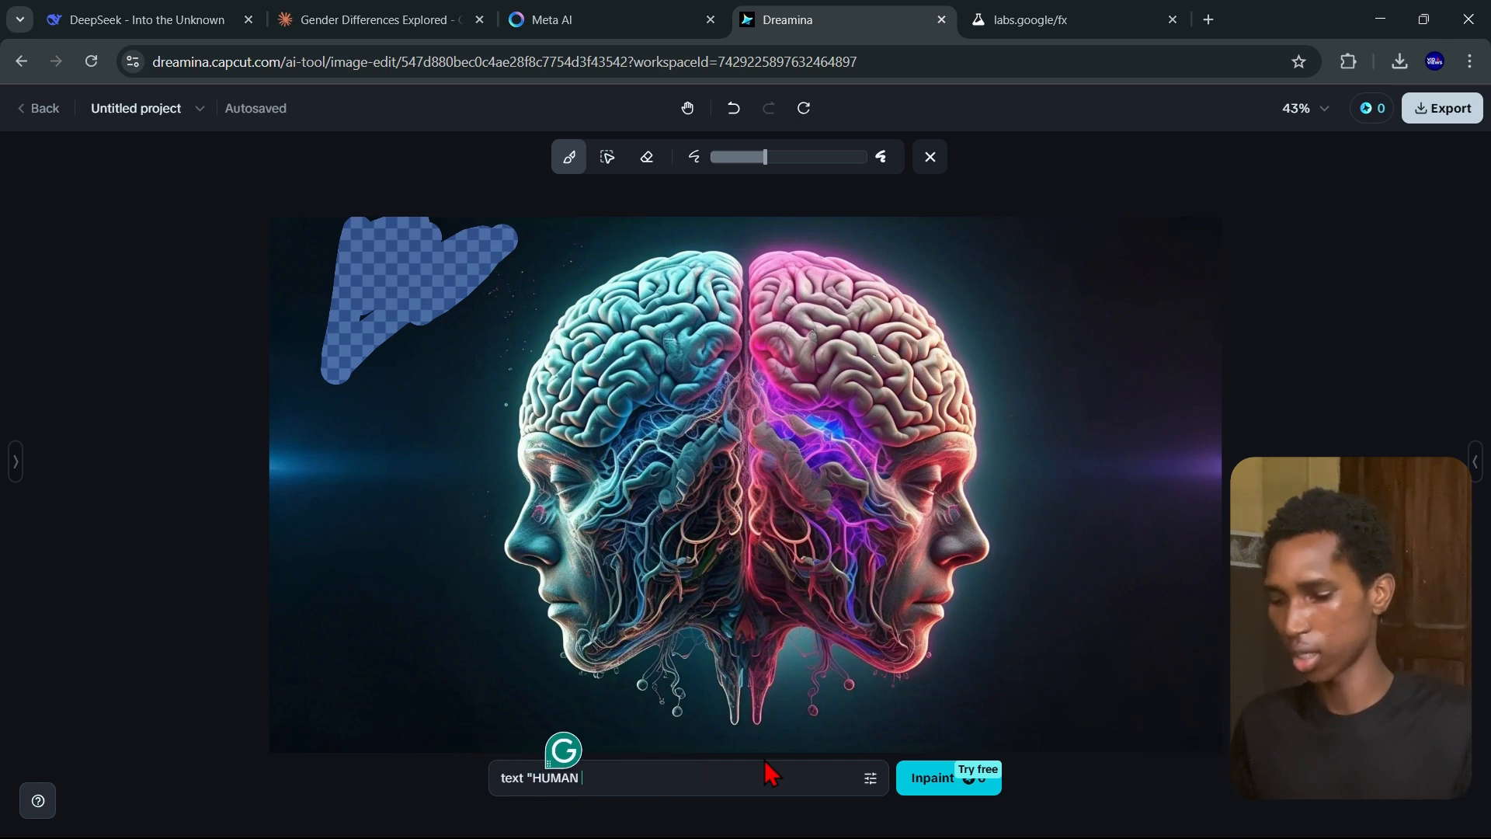
{"action": "left_click", "coordinate": [939, 779]}
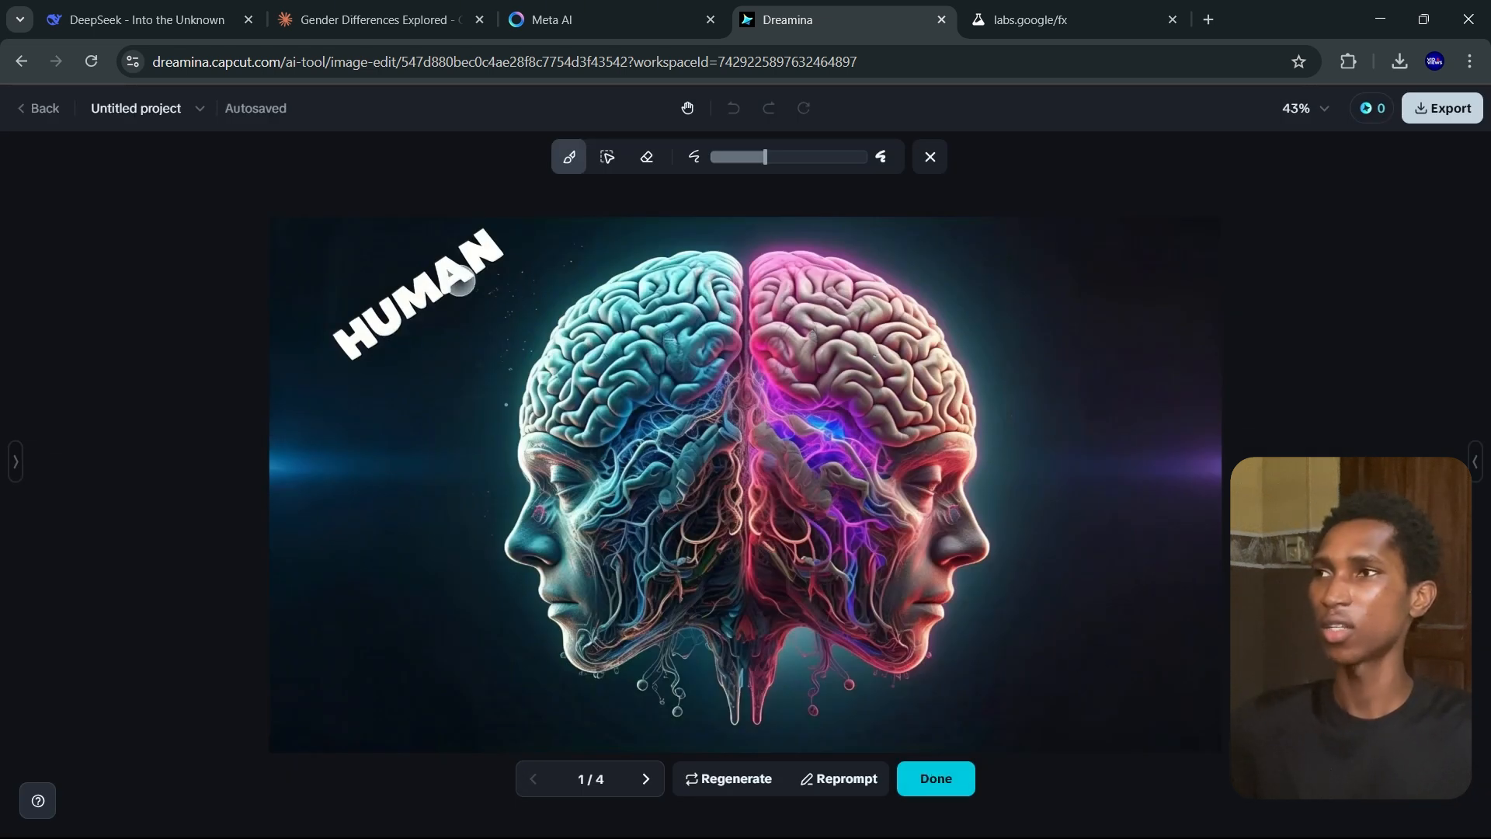
- Compare the inpainted HUMAN lettering variants and keep the first one
{"action": "left_click", "coordinate": [646, 779]}
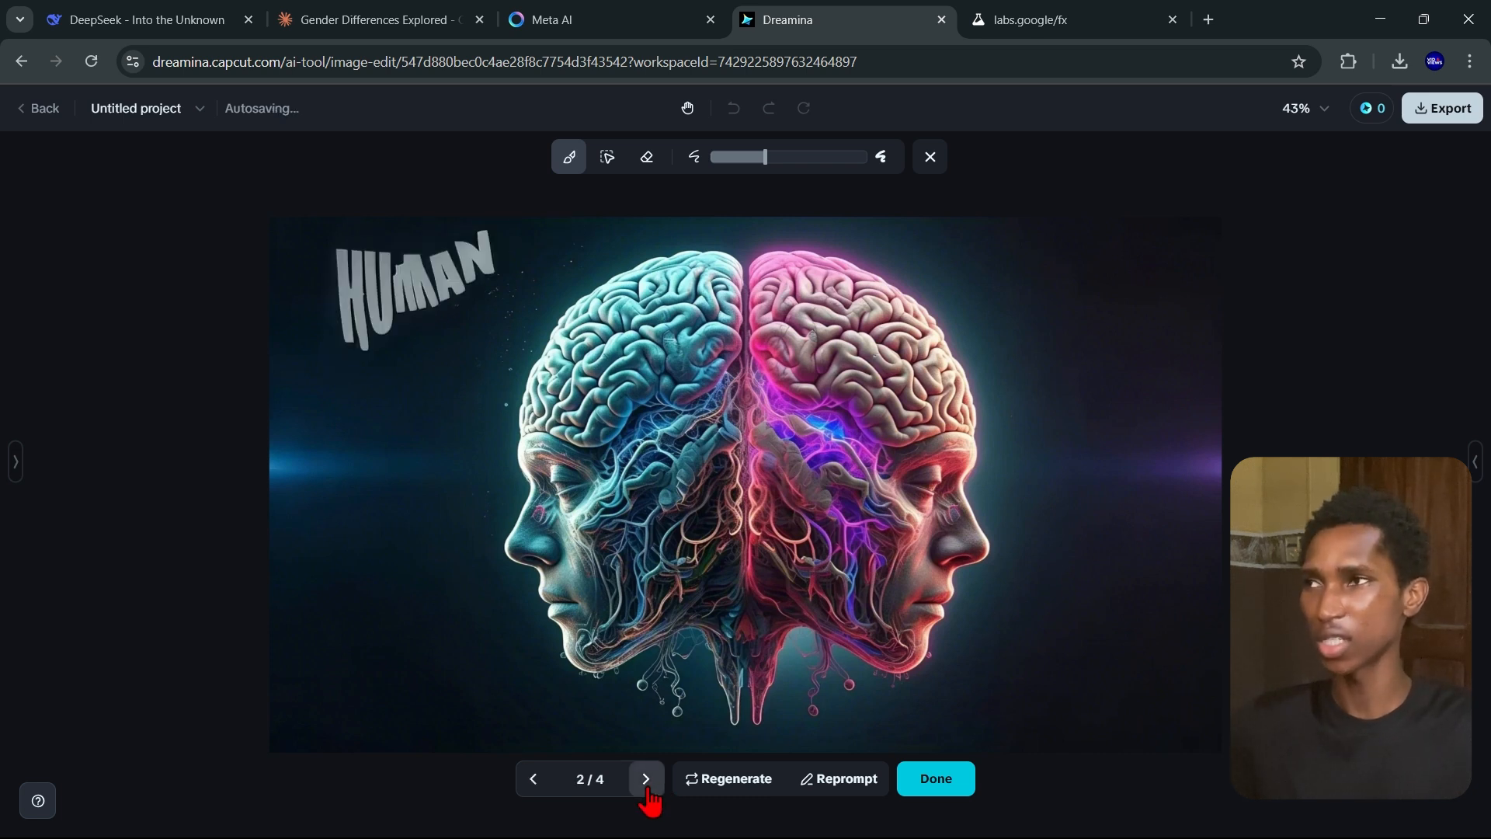
{"action": "left_click", "coordinate": [646, 779]}
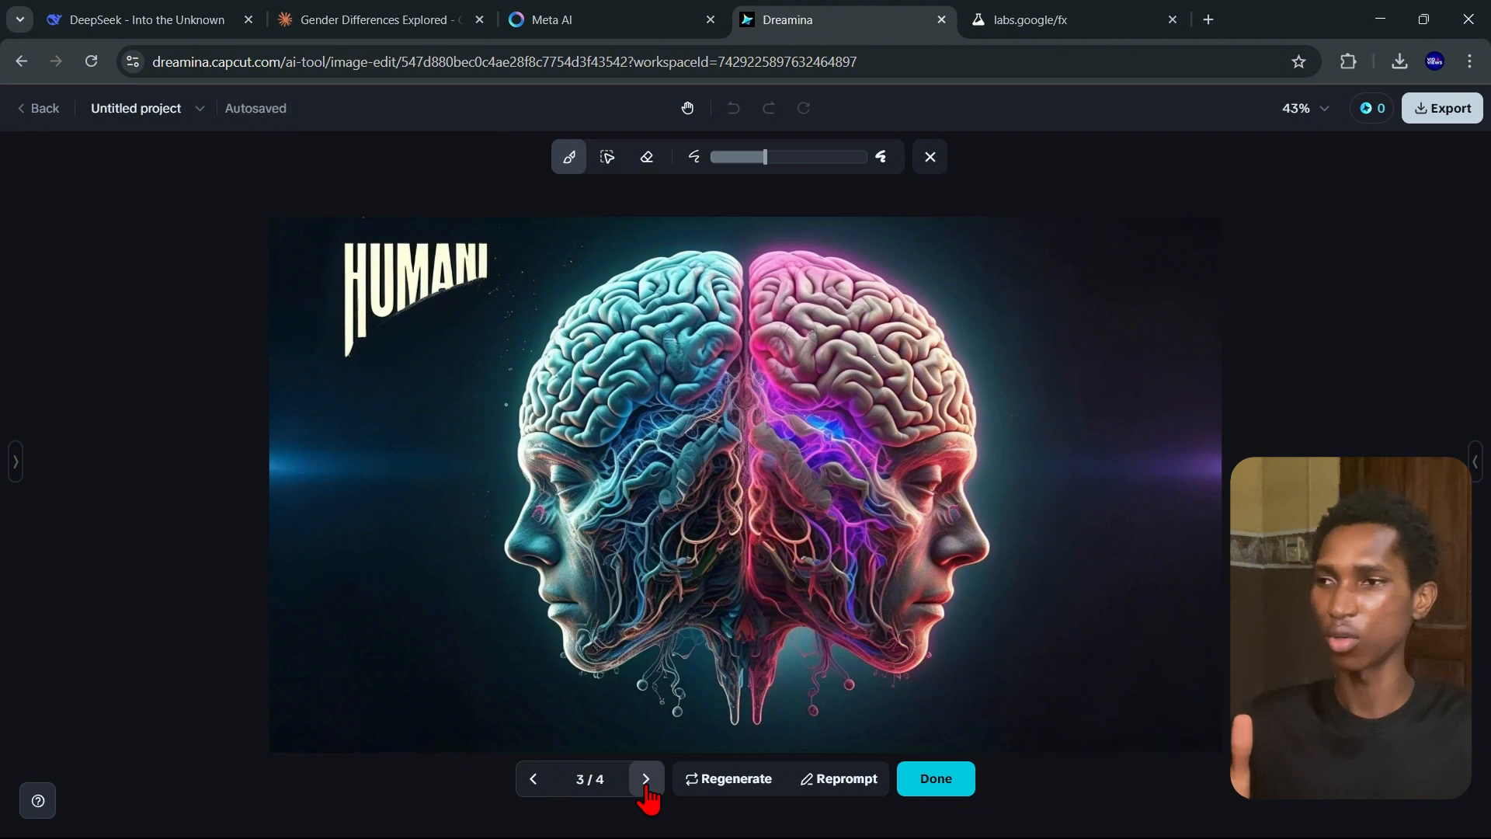
{"action": "left_click", "coordinate": [646, 779]}
{"action": "left_click", "coordinate": [543, 782]}
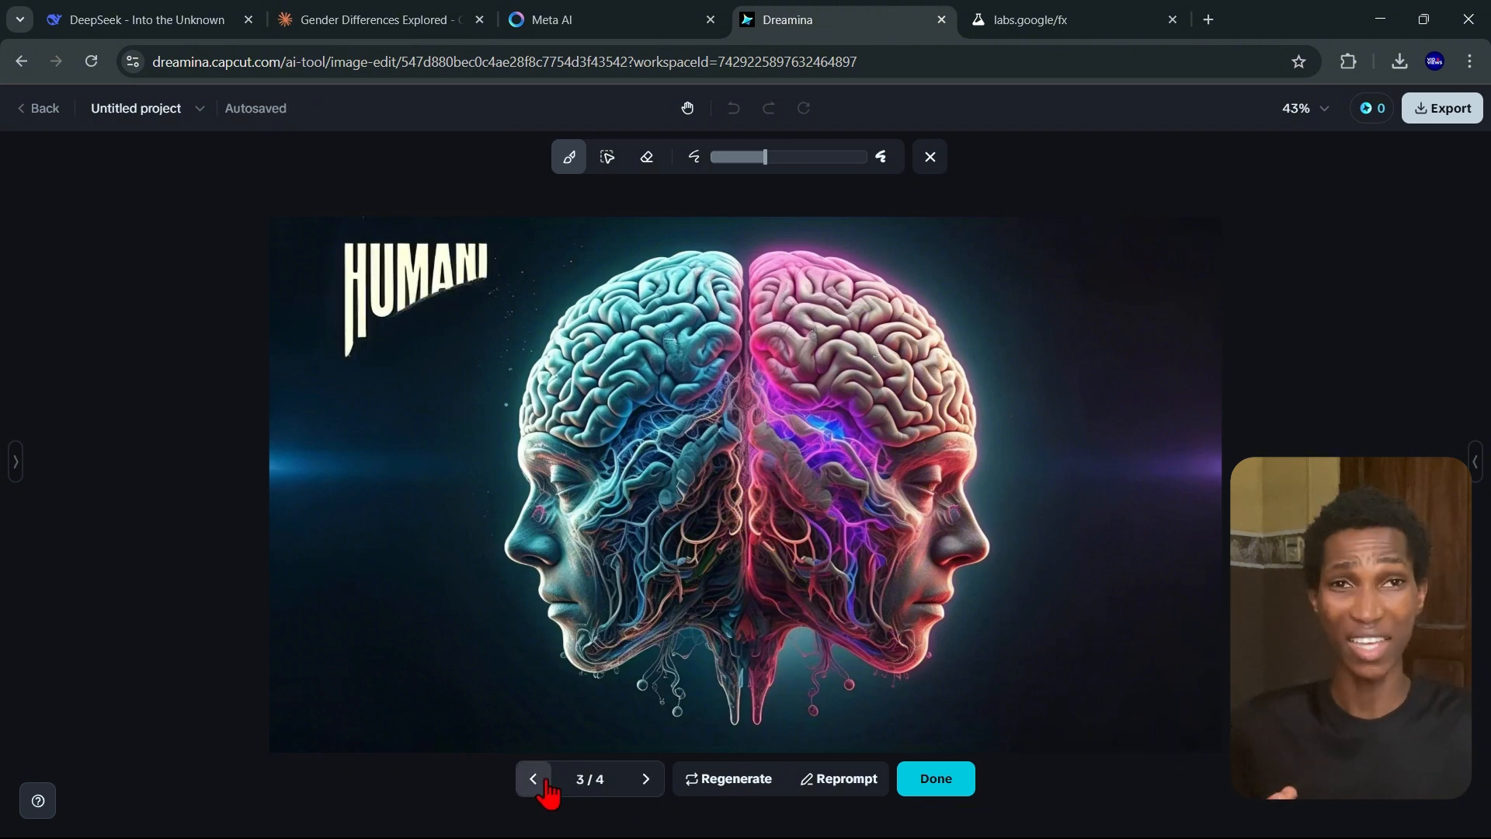
{"action": "left_click", "coordinate": [543, 782]}
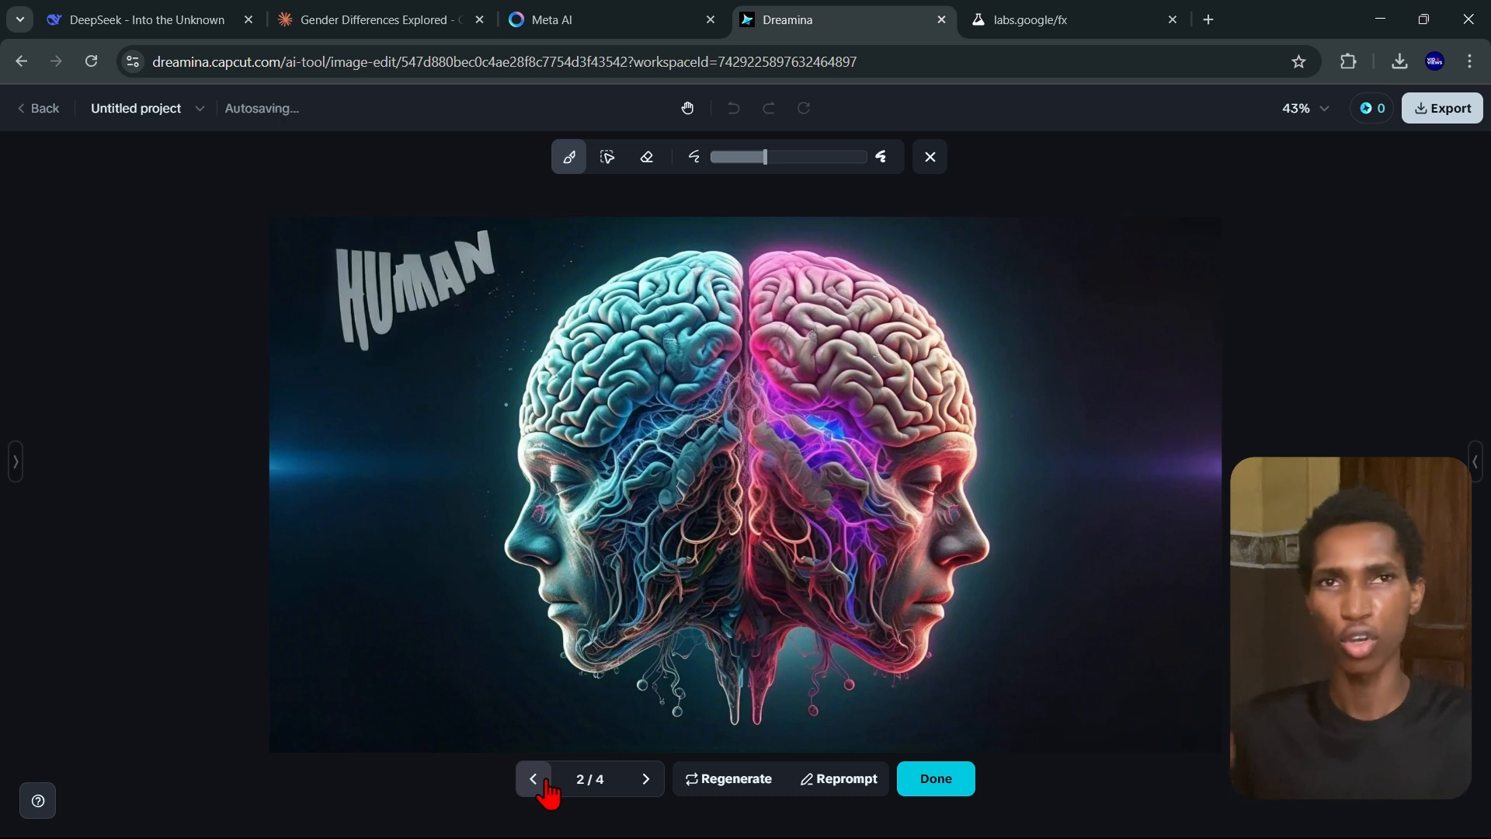
{"action": "left_click", "coordinate": [543, 783]}
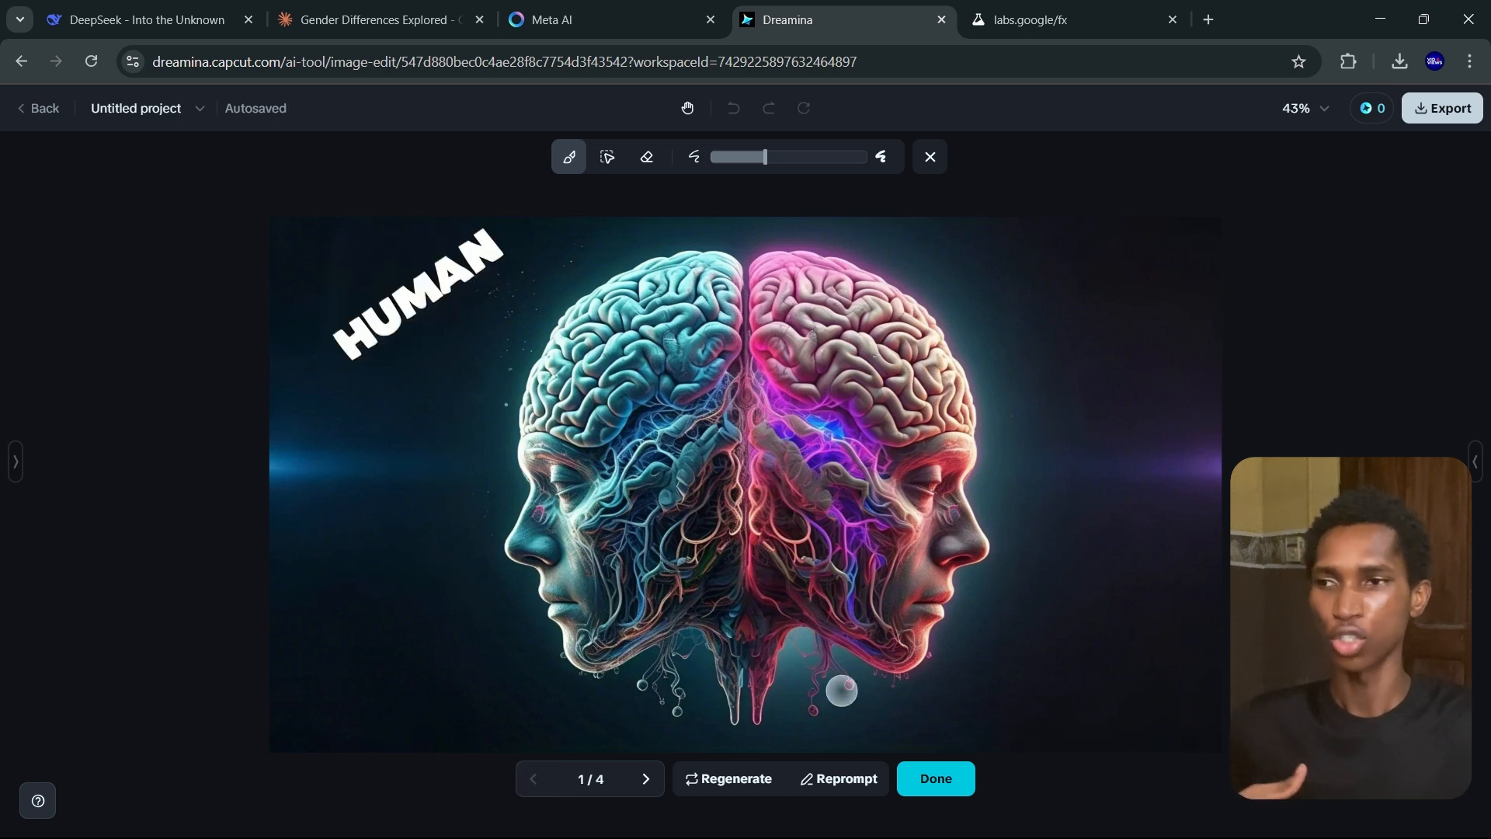
{"action": "left_click", "coordinate": [950, 791]}
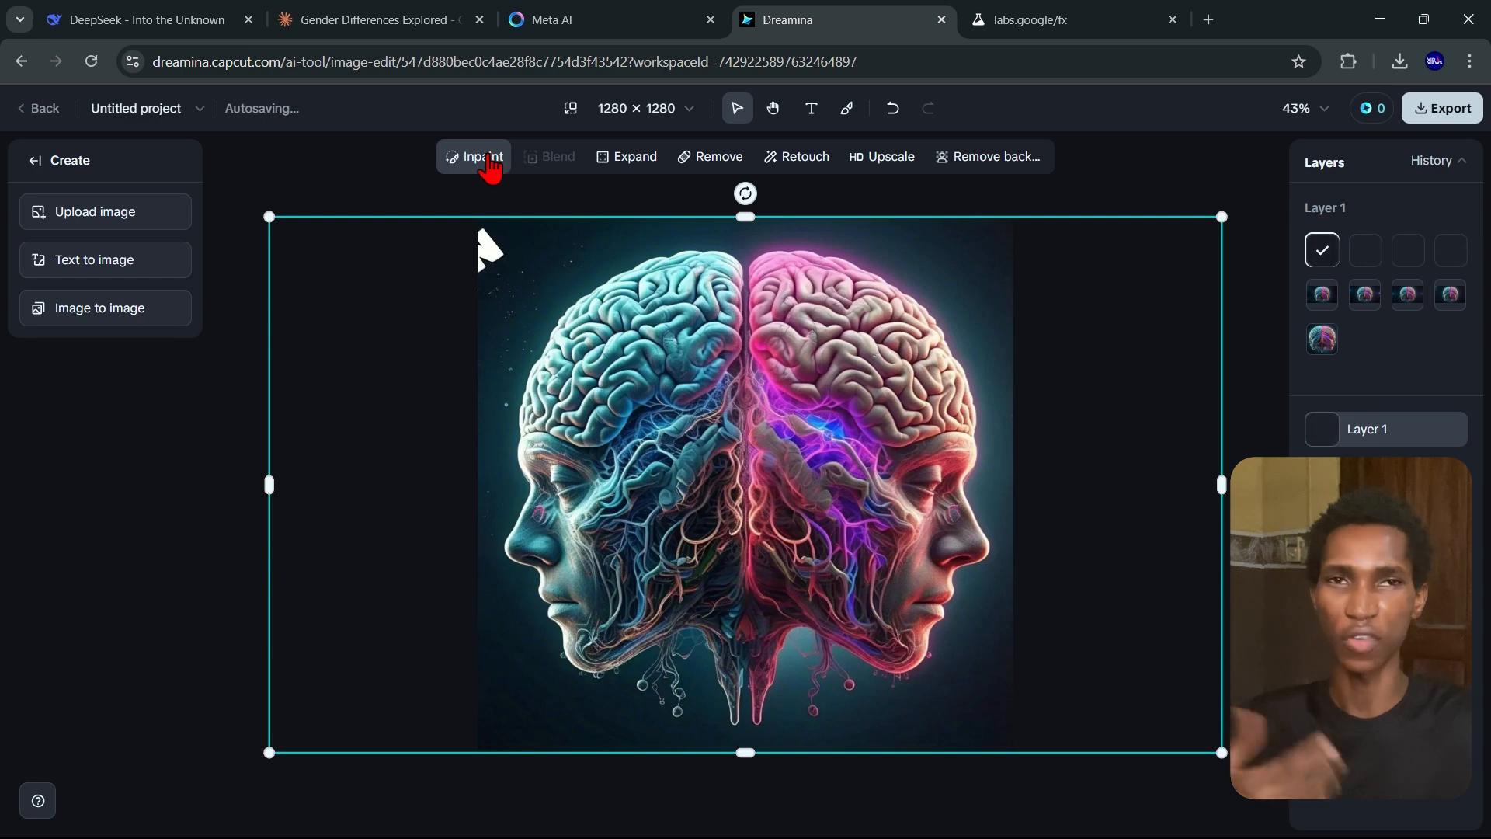